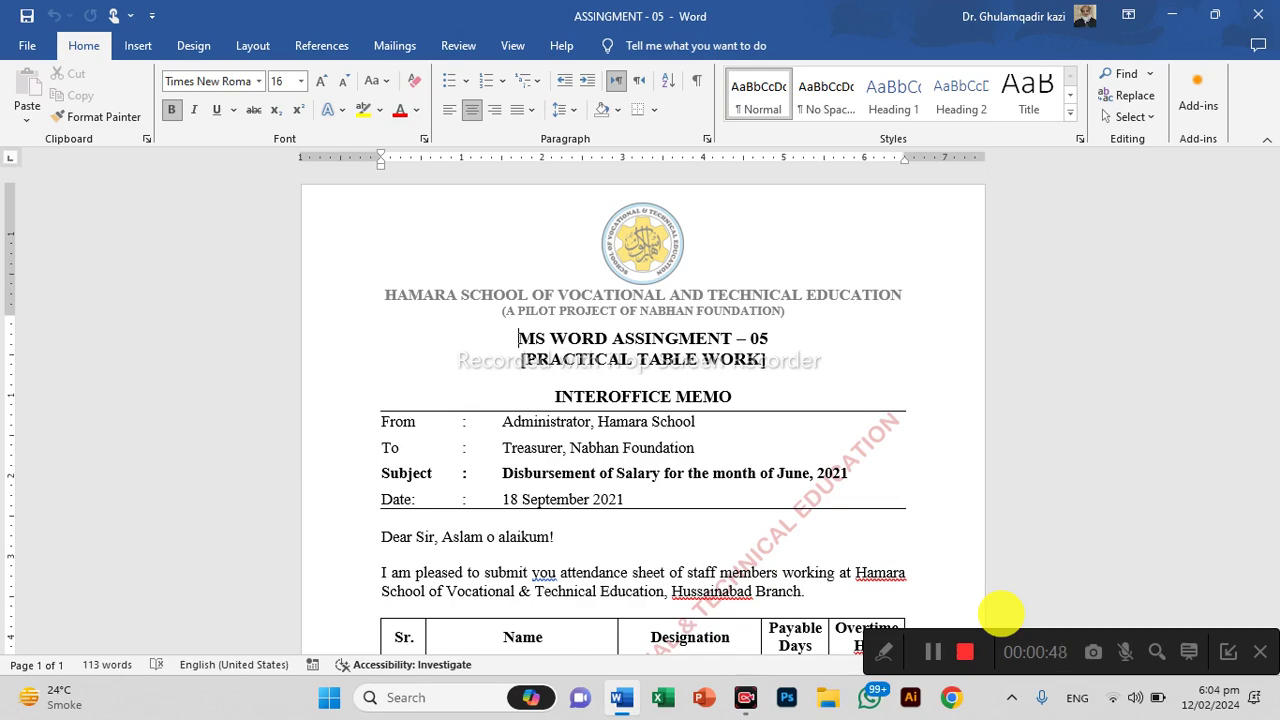
# After reviewing the ASSIGNMENT - 05 memo, open a new blank document, Document1
pyautogui.hotkey('ctrl', 'Right')
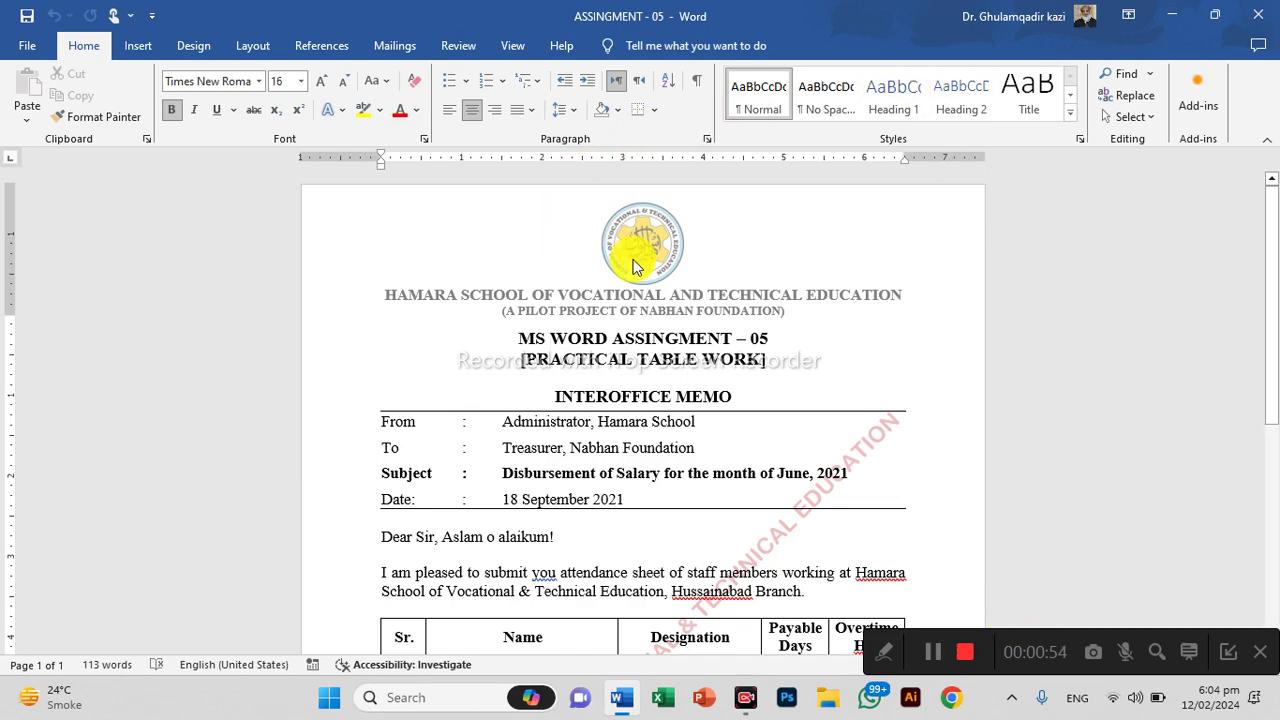
pyautogui.hotkey('ctrl', 'n')
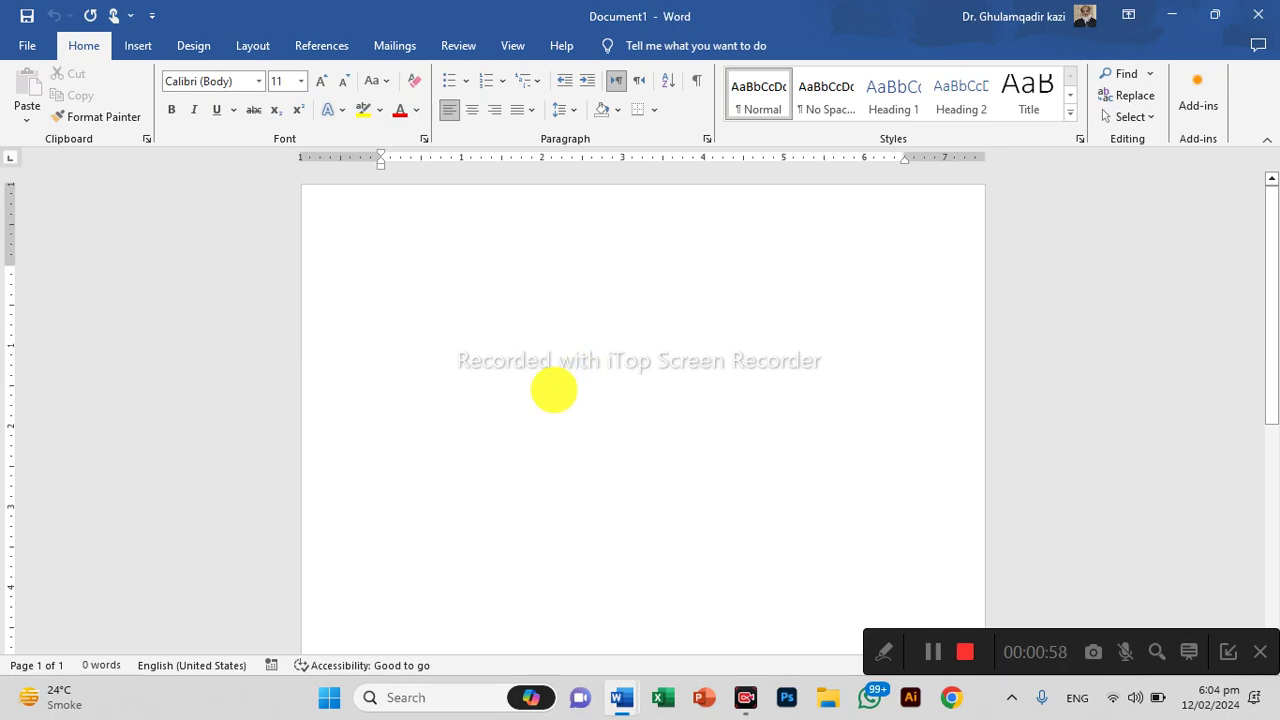
# Select the whole document and set its font to Arial
pyautogui.hotkey('ctrl', 'a')
pyautogui.click(246, 80)
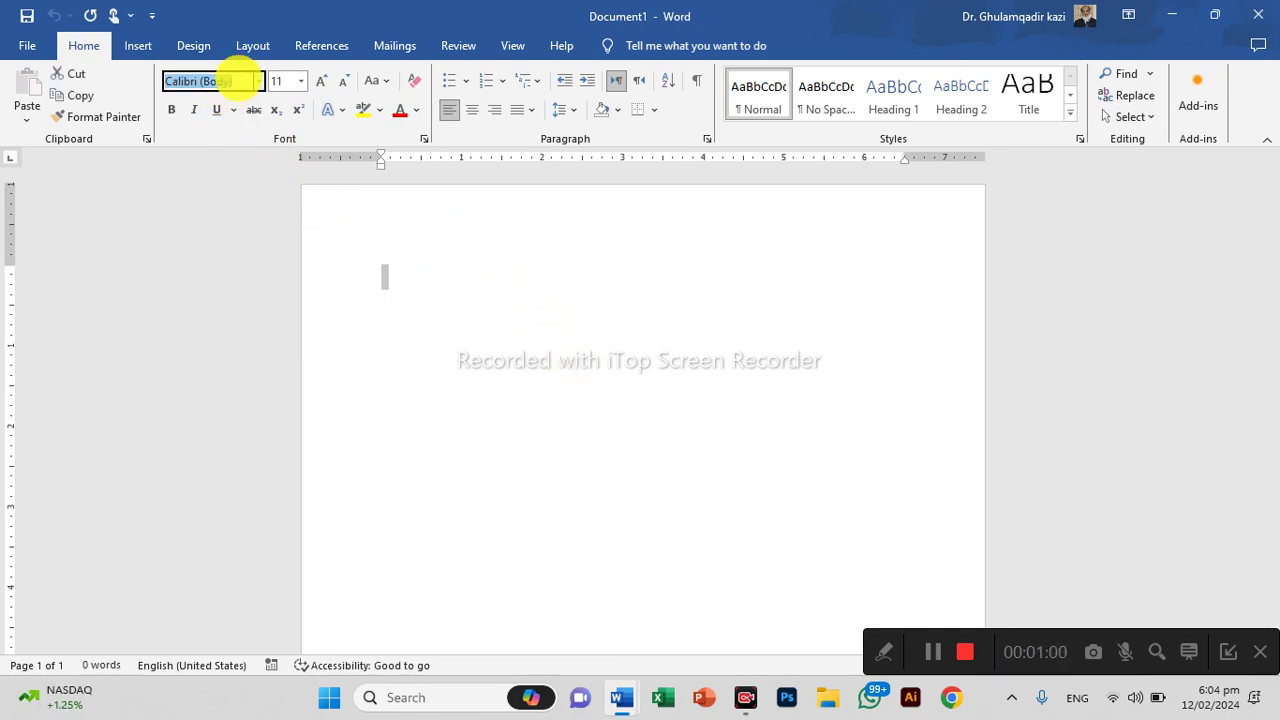
pyautogui.write('Arial')
pyautogui.press('Return')
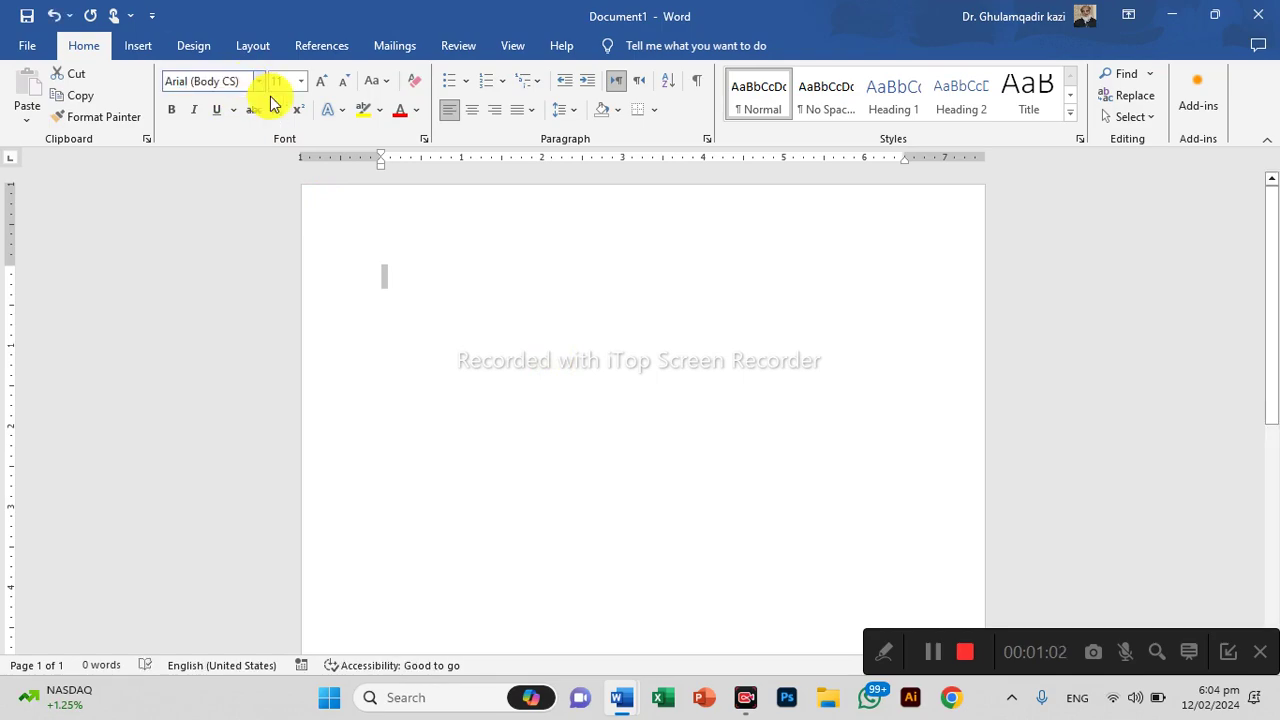
# Set paragraph spacing to 0 pt after and Single line spacing, without extra space between same-style paragraphs
pyautogui.rightClick(385, 277)
pyautogui.click(385, 277)
pyautogui.rightClick(382, 277)
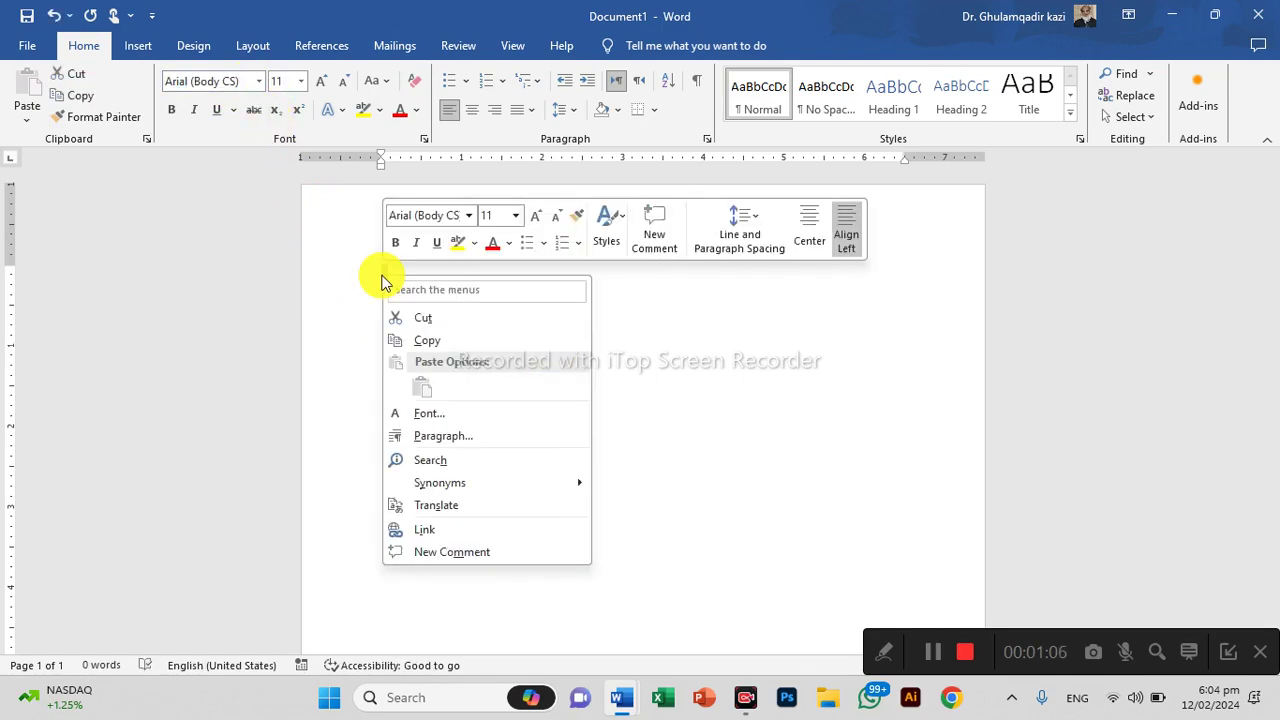
pyautogui.click(500, 430)
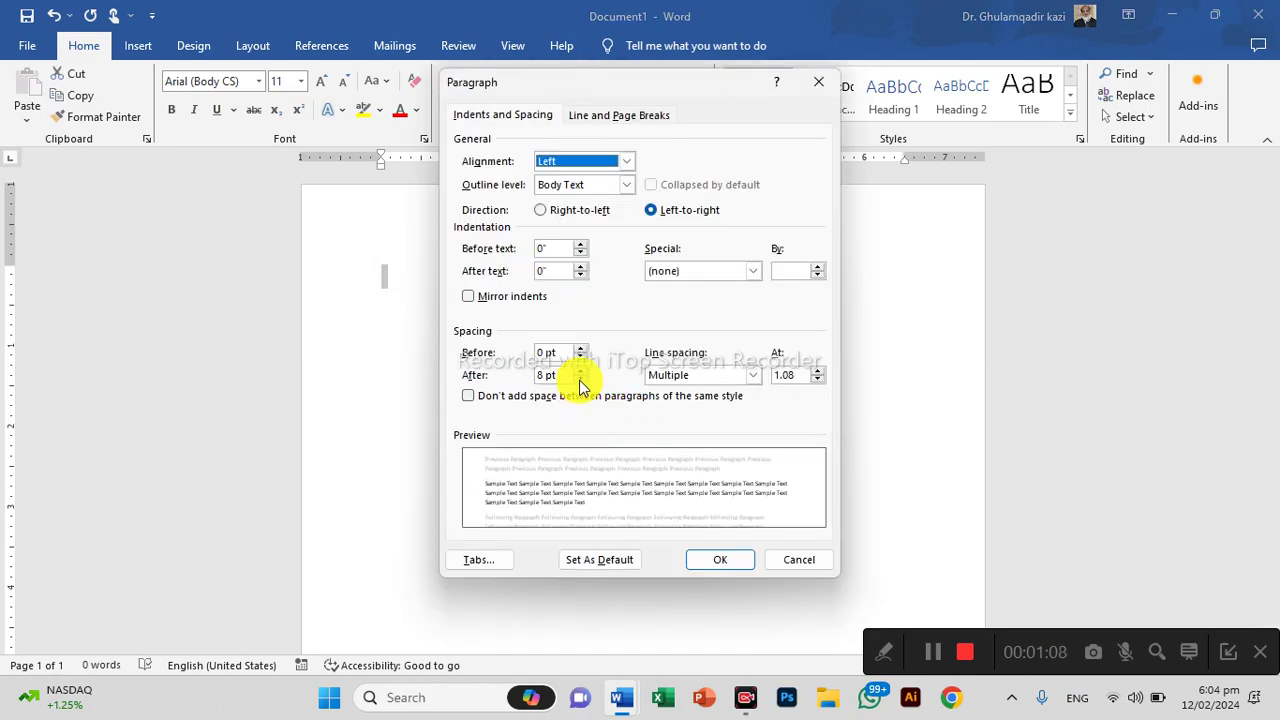
pyautogui.click(580, 370)
pyautogui.click(580, 370)
pyautogui.click(580, 380)
pyautogui.click(580, 380)
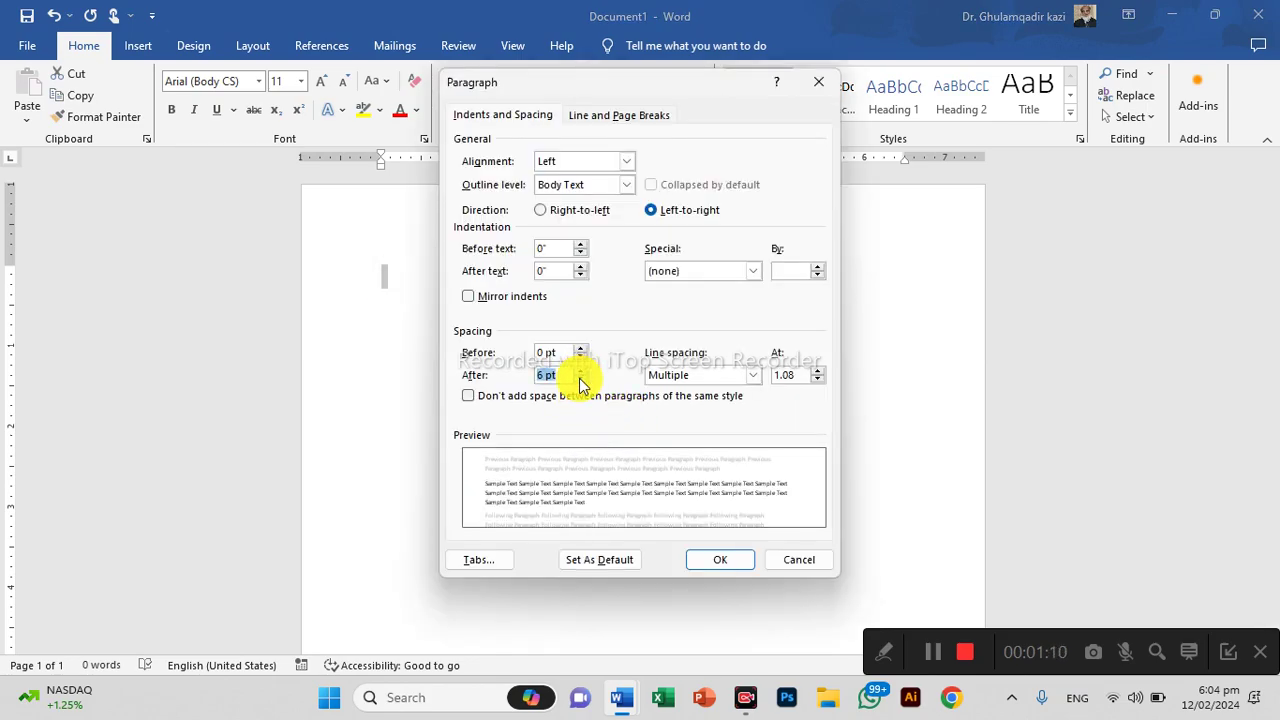
pyautogui.click(580, 380)
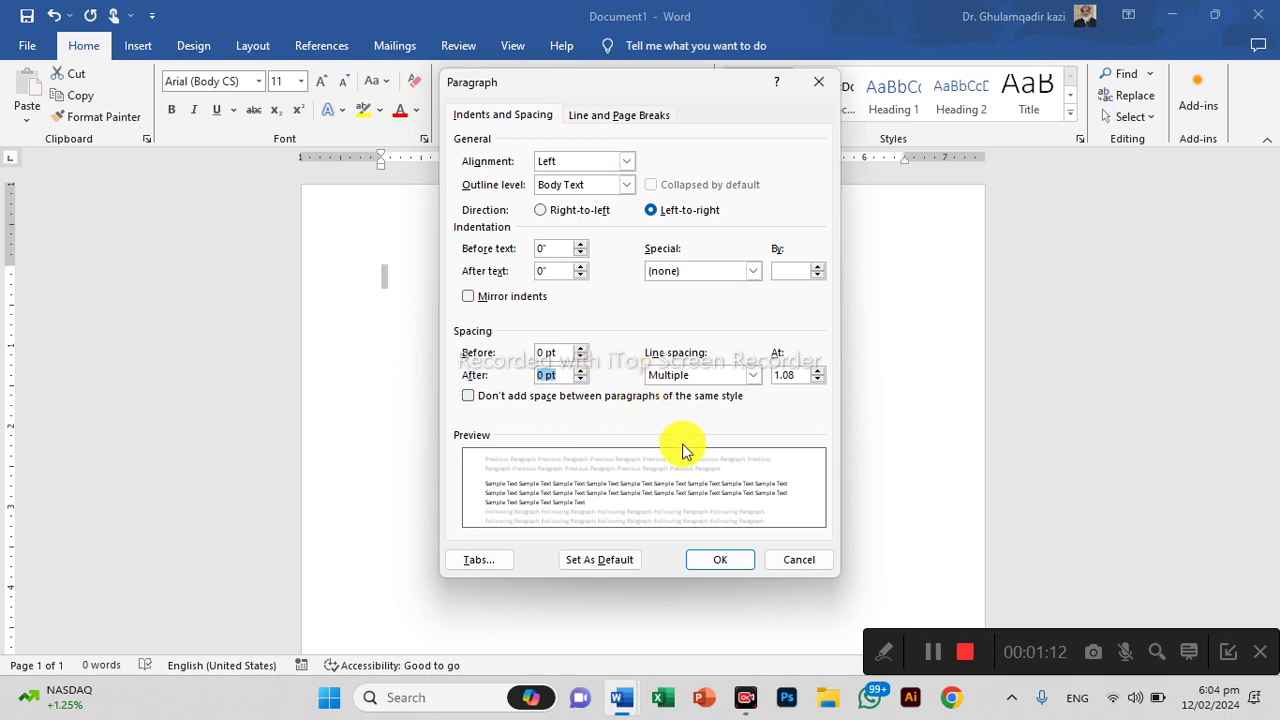
pyautogui.click(722, 376)
pyautogui.click(705, 392)
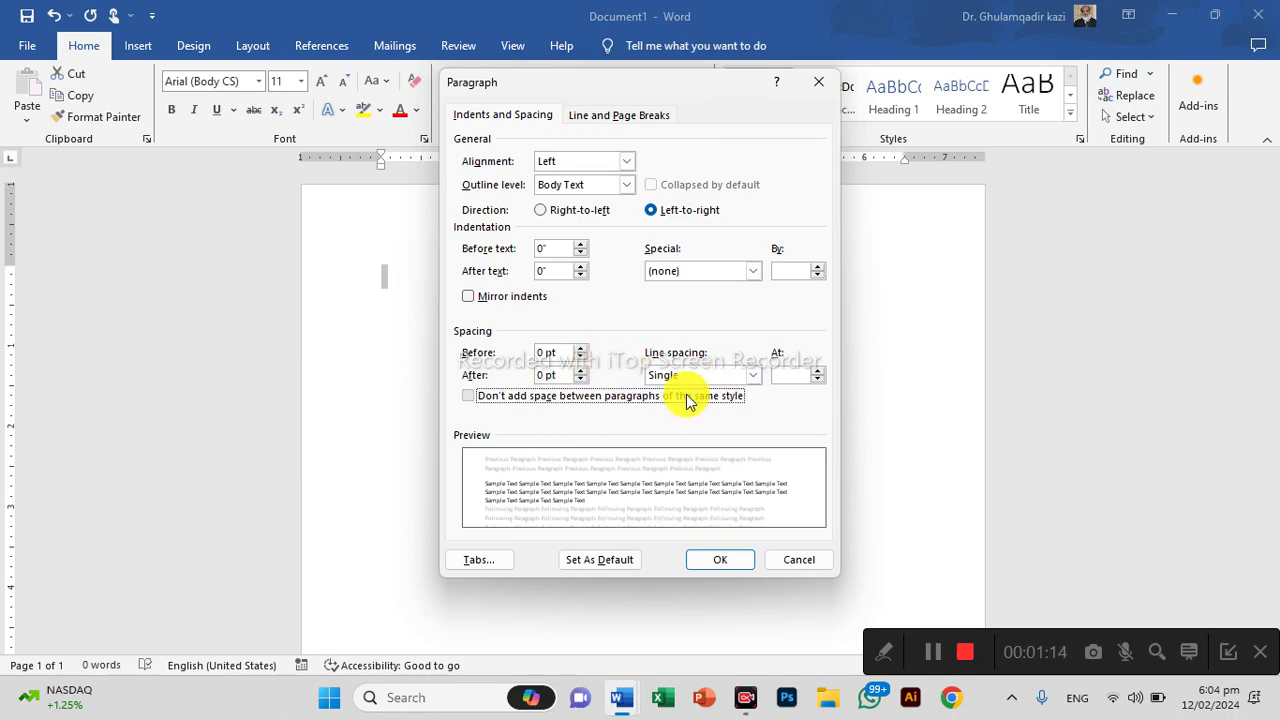
pyautogui.click(690, 396)
pyautogui.click(712, 562)
pyautogui.click(386, 277)
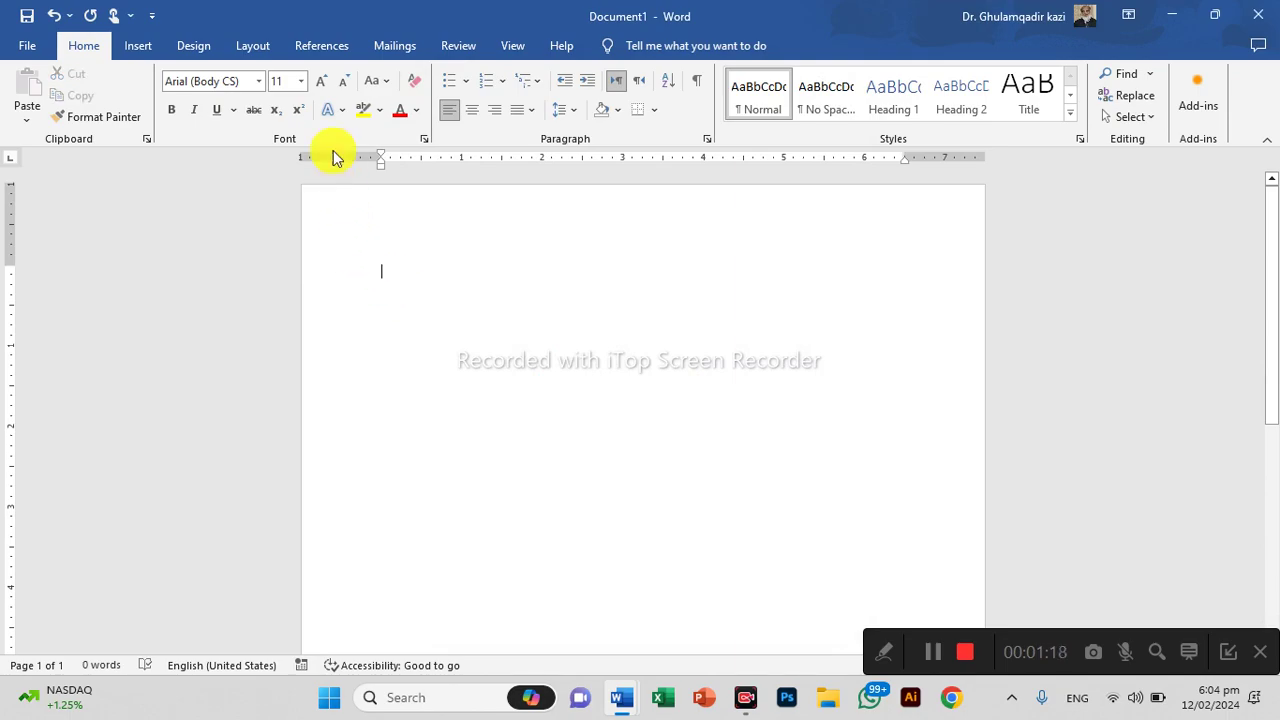
# Type 'INTEROFFICE MEMO' at 12 pt, then make it centred, bold and 16 pt
pyautogui.hotkey('ctrl', ']')
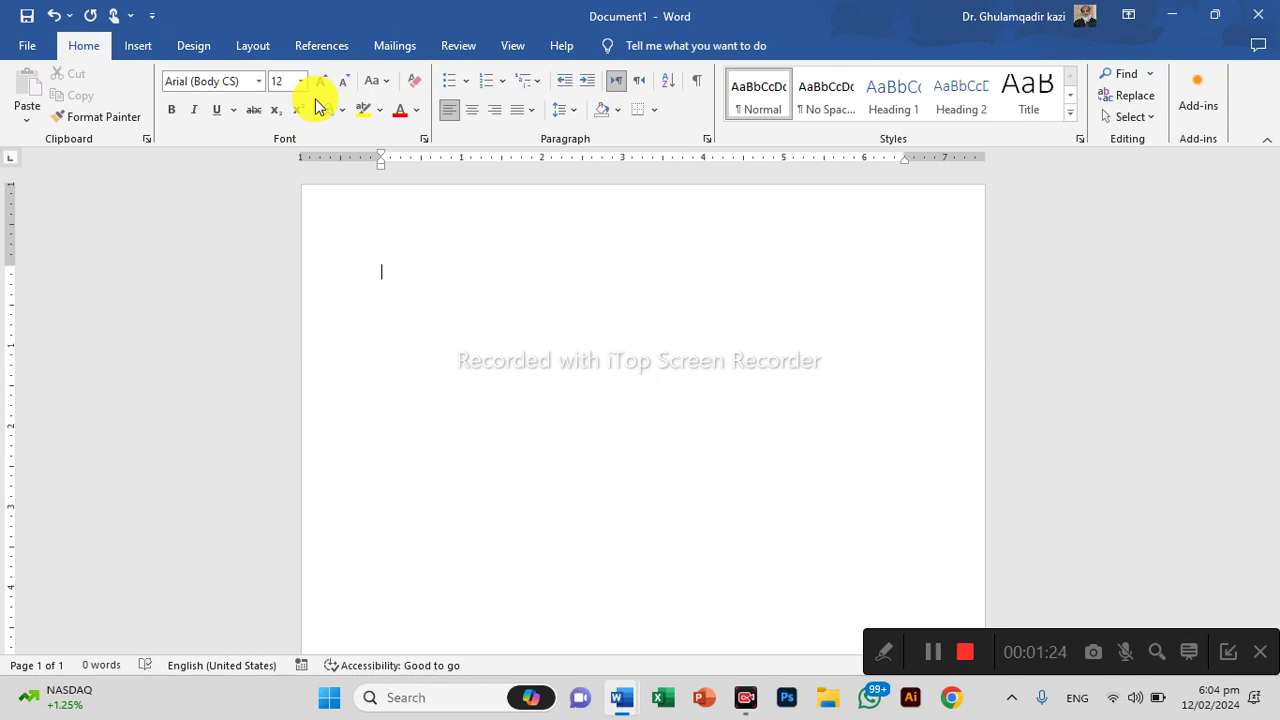
pyautogui.write('INT')
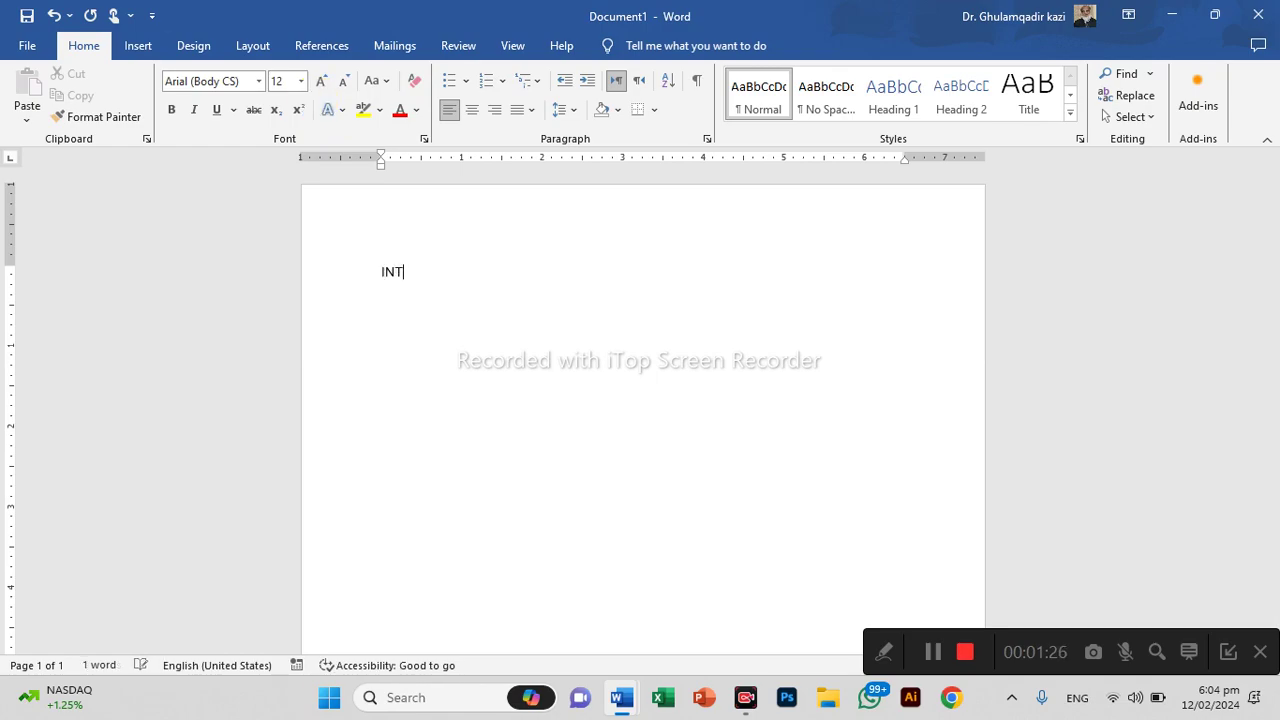
pyautogui.write('EROFFICE MEMO')
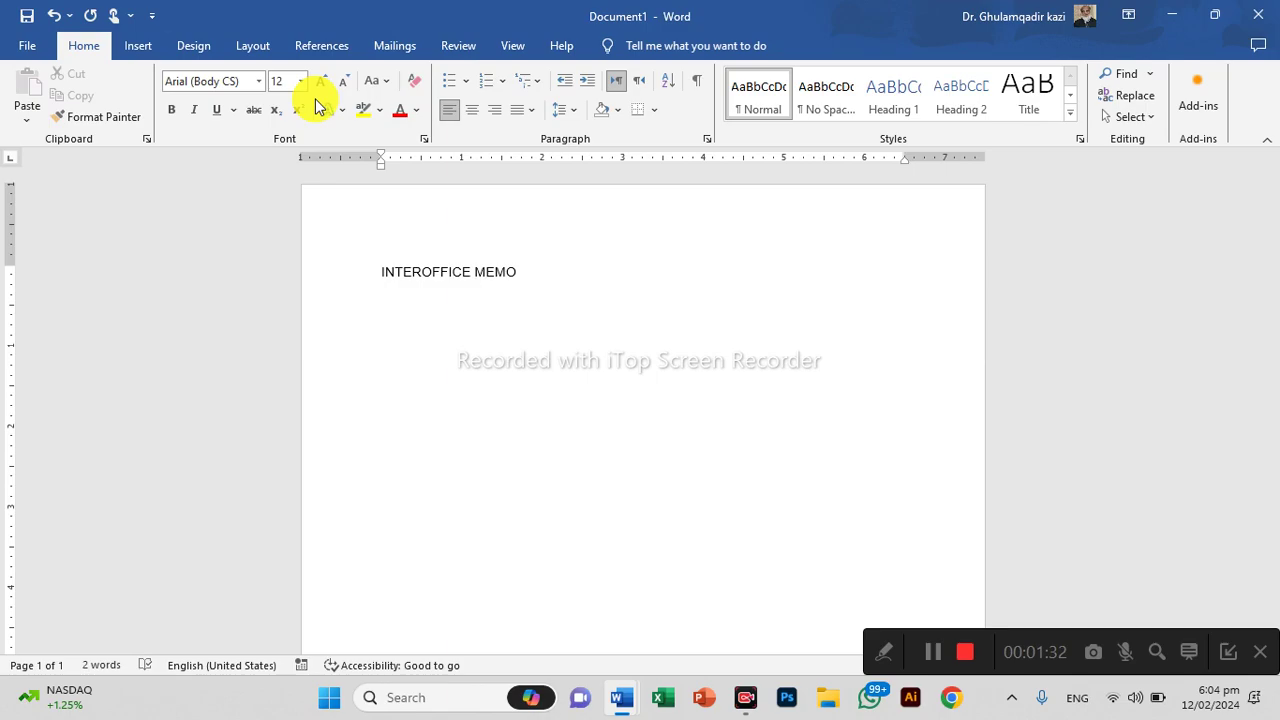
pyautogui.hotkey('ctrl', 'e')
pyautogui.keyDown('ctrl'); pyautogui.scroll(5, 771, 357); pyautogui.keyUp('ctrl')
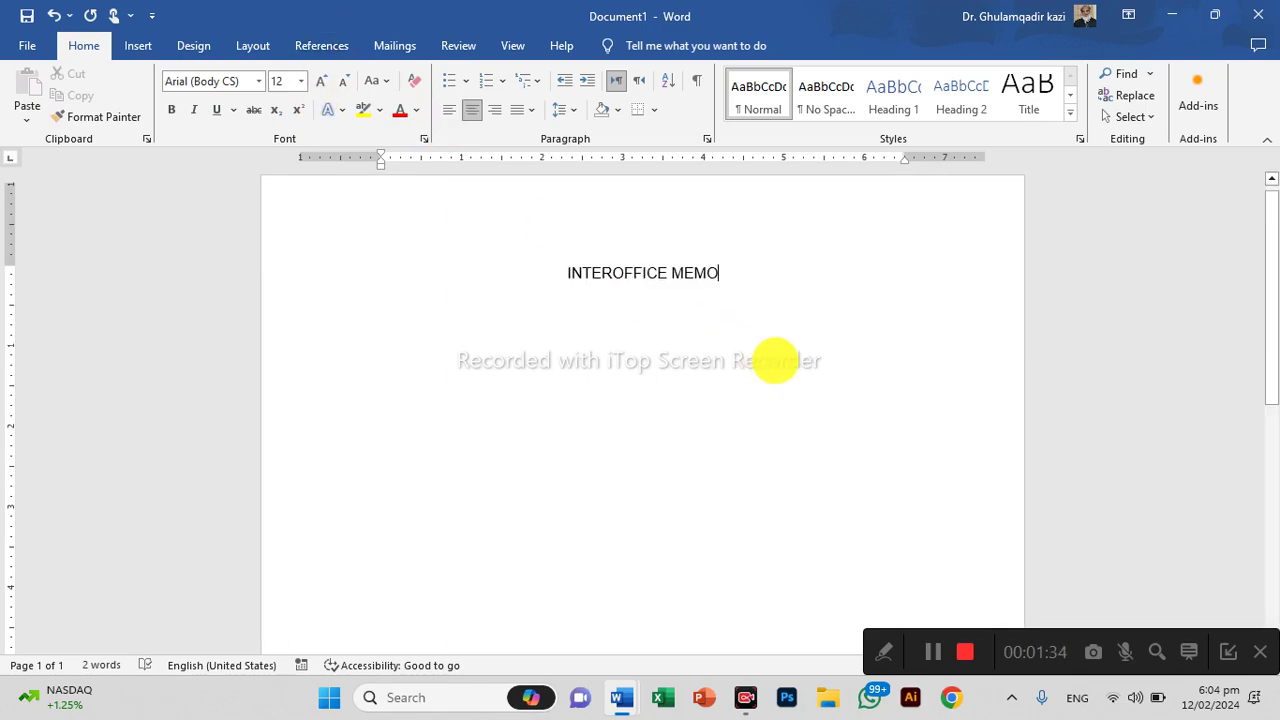
pyautogui.tripleClick(690, 276)
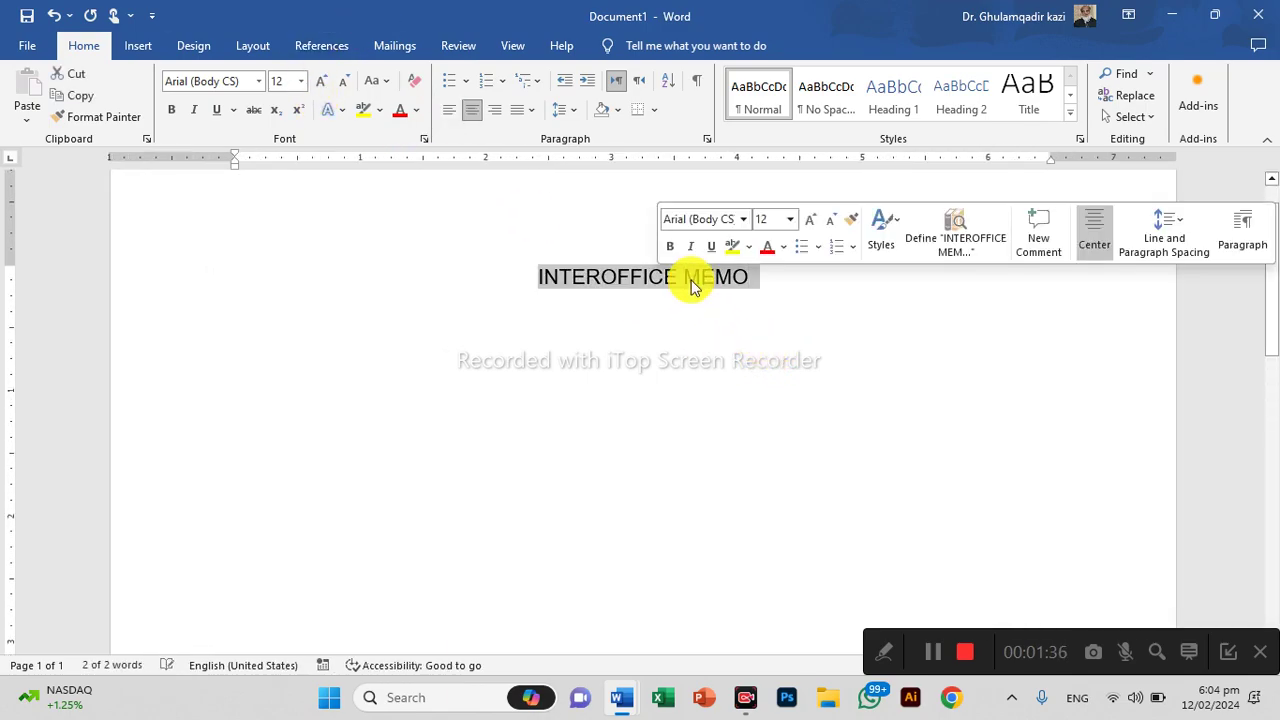
pyautogui.click(321, 84)
pyautogui.click(321, 84)
pyautogui.click(321, 84)
pyautogui.click(321, 84)
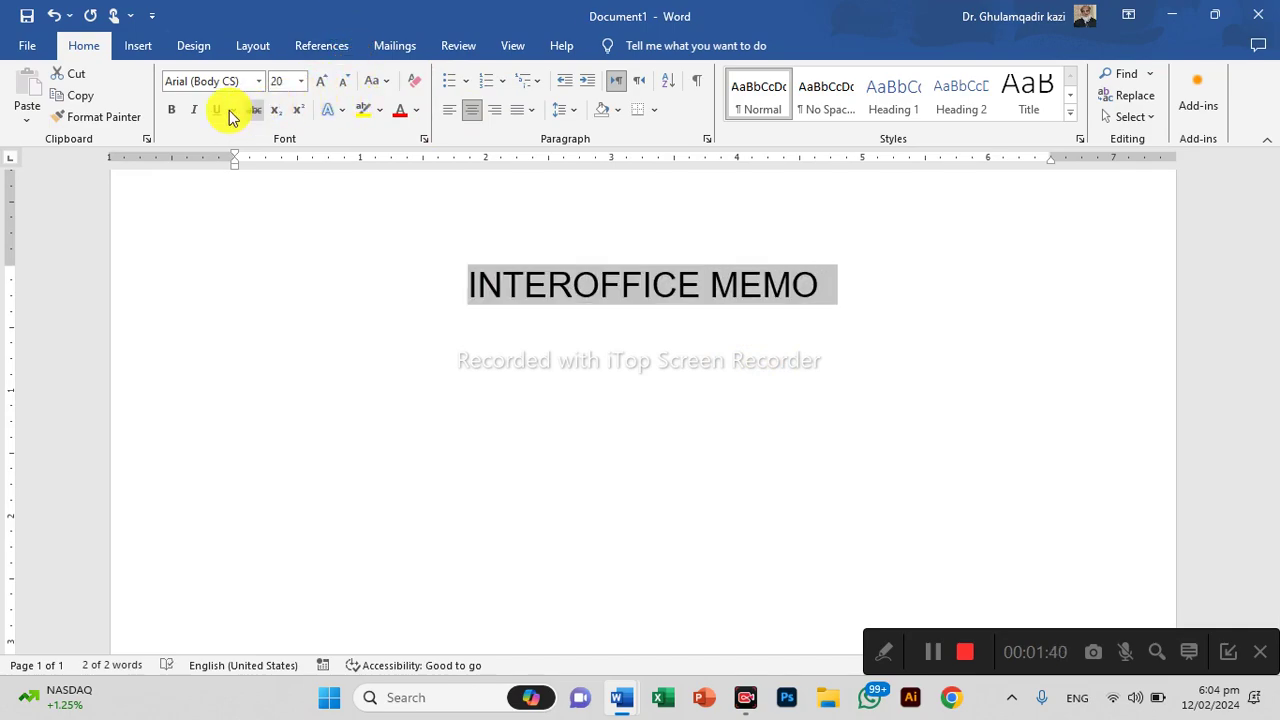
pyautogui.click(171, 111)
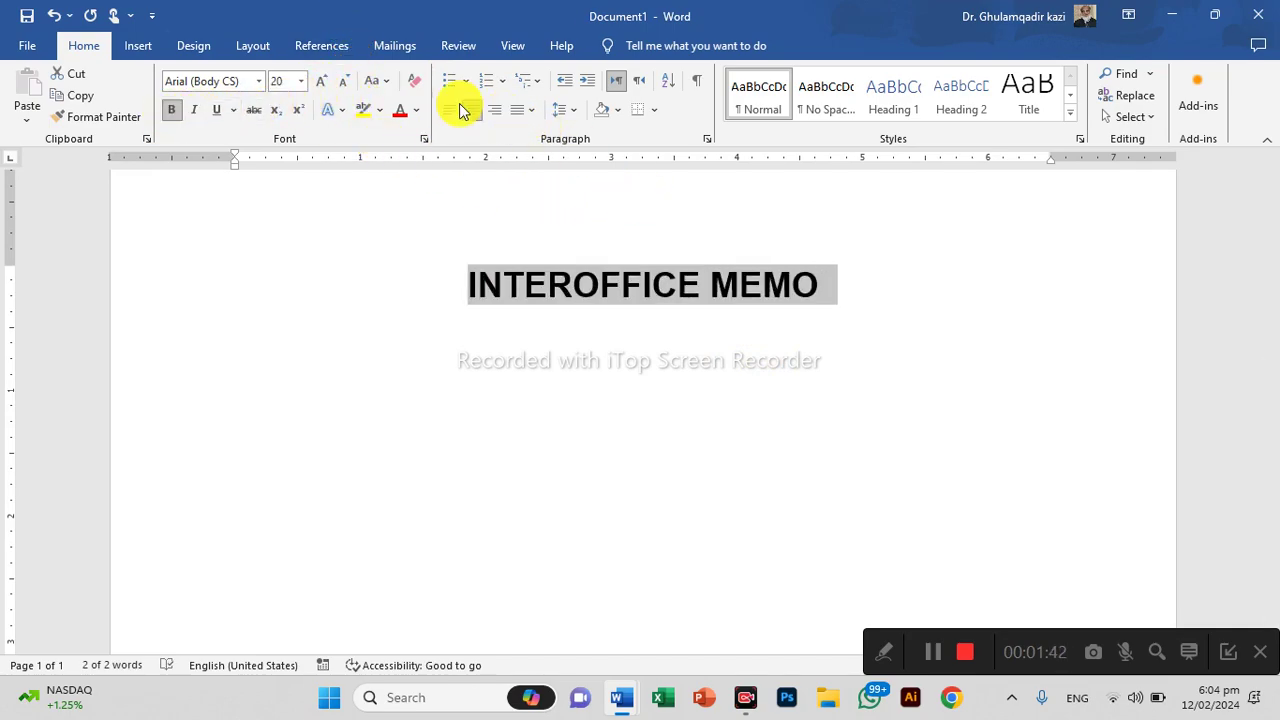
pyautogui.click(382, 84)
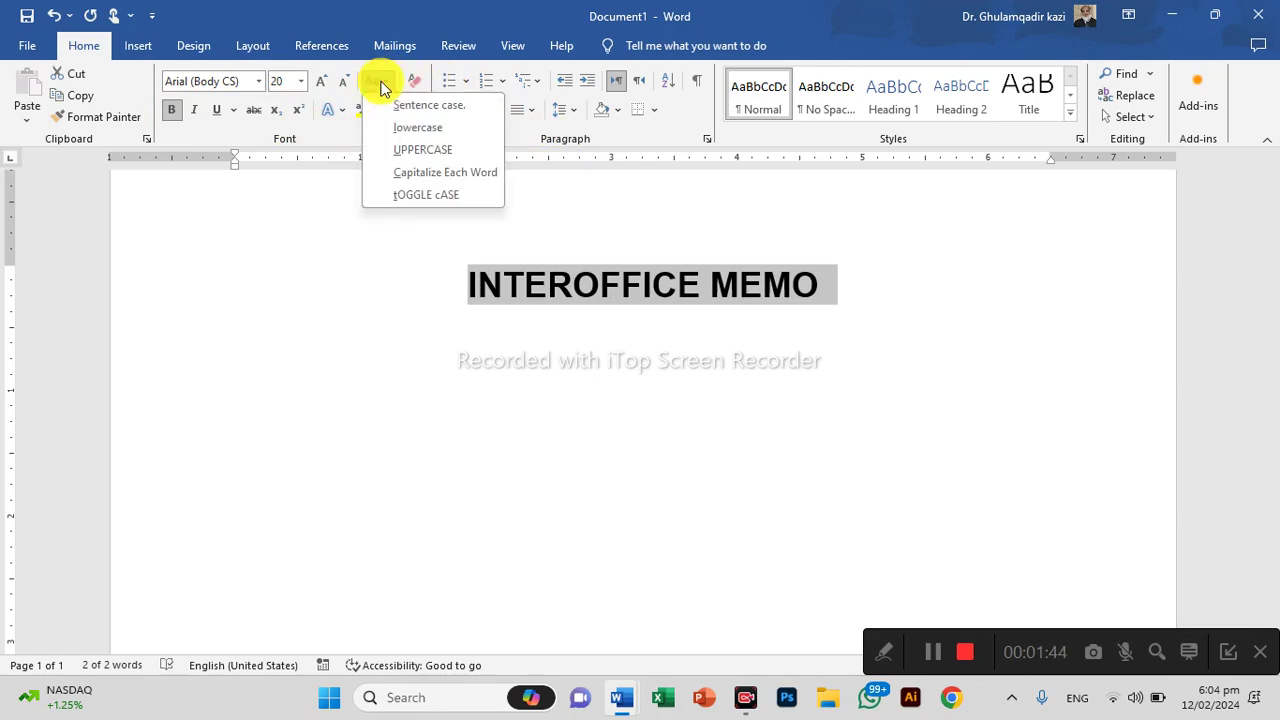
pyautogui.click(343, 84)
pyautogui.click(343, 84)
pyautogui.click(343, 84)
pyautogui.click(885, 313)
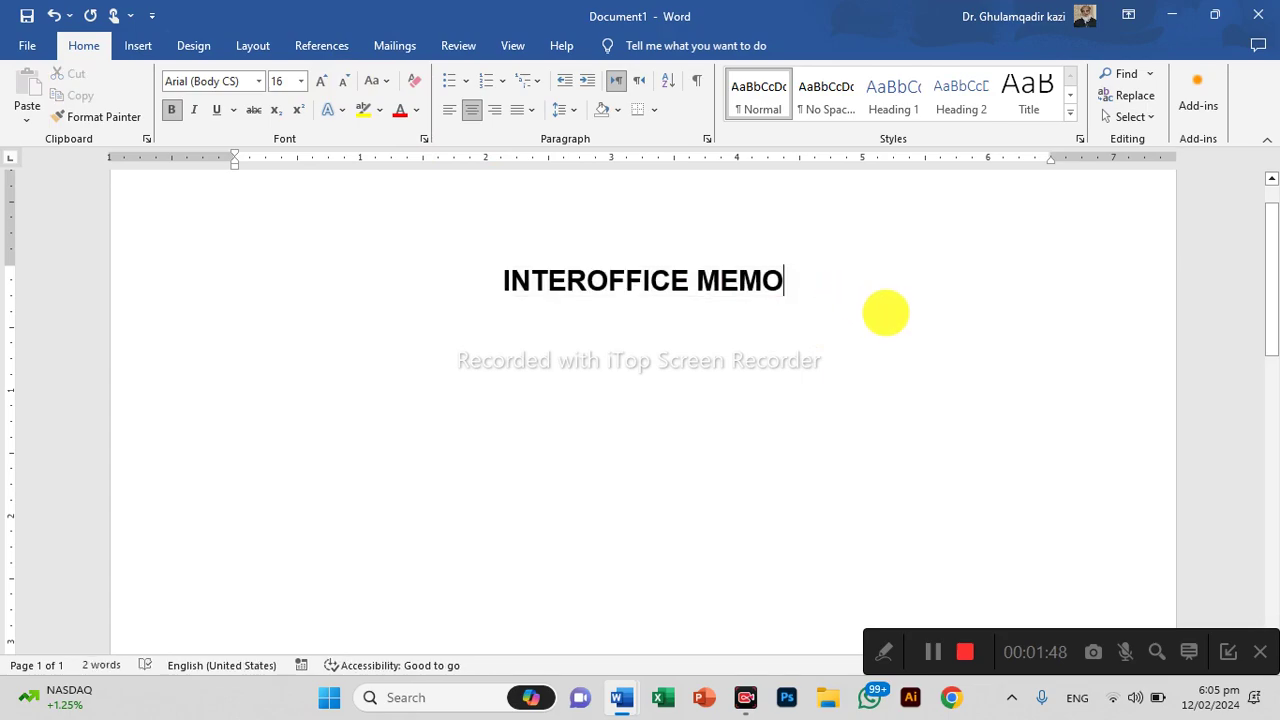
# Start a new left-aligned line below the title in plain 12 pt, without bold
pyautogui.press('Return')
pyautogui.hotkey('ctrl', 'l')
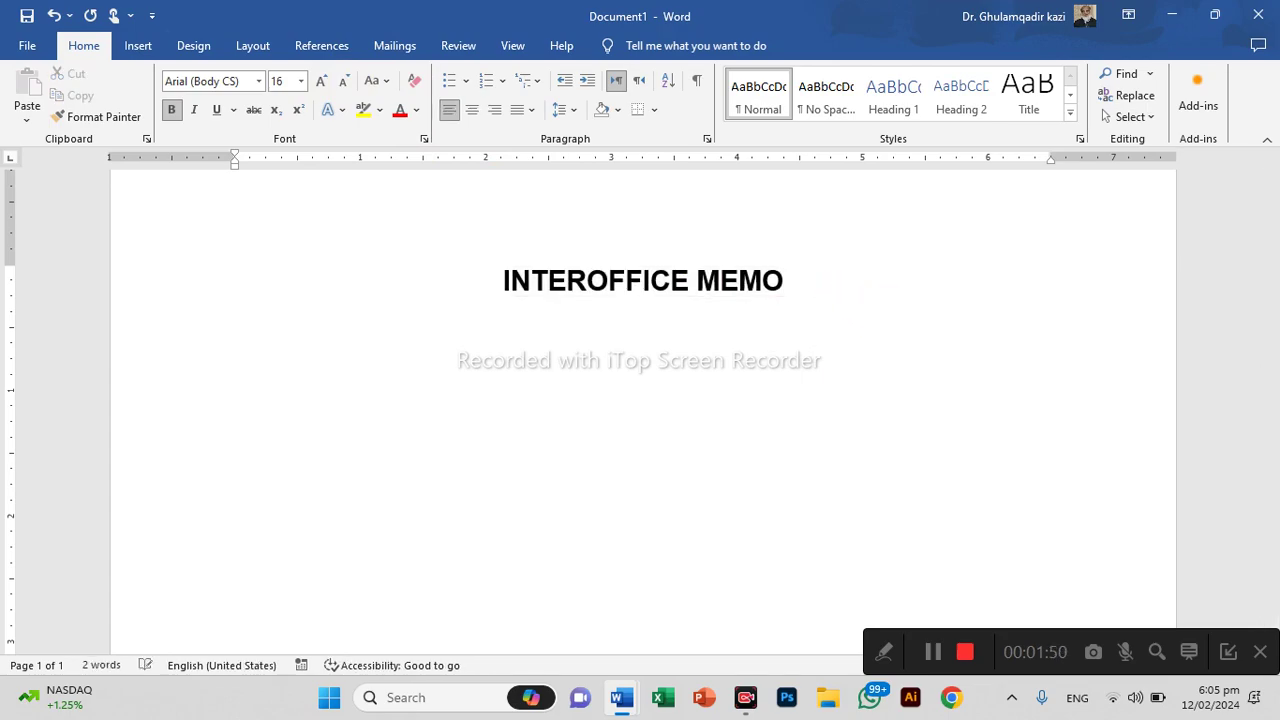
pyautogui.click(285, 81)
pyautogui.write('12')
pyautogui.press('Return')
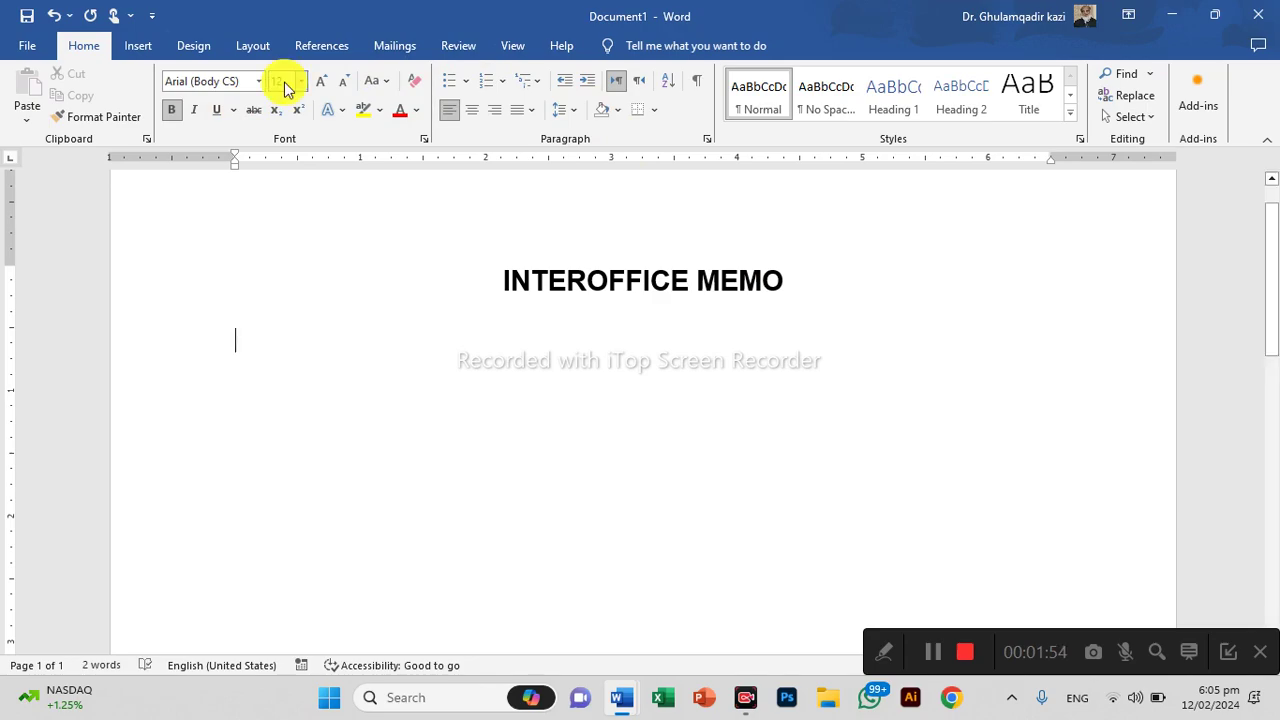
pyautogui.click(171, 109)
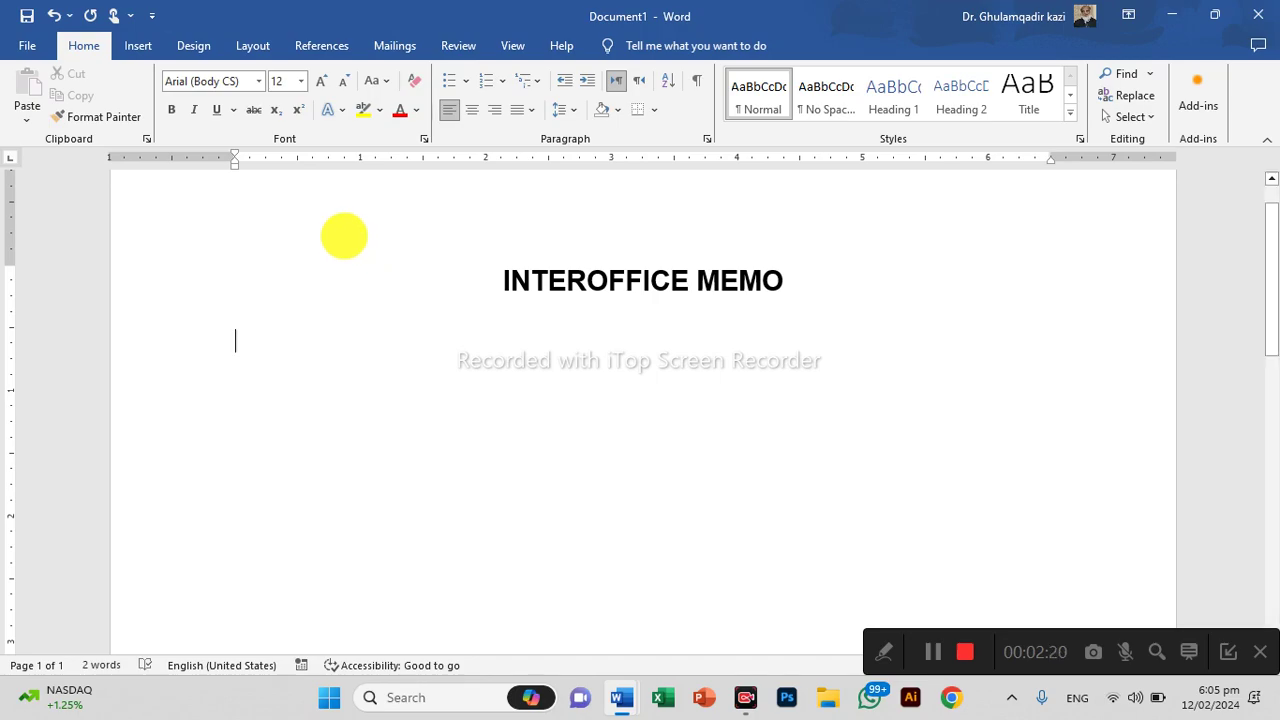
# Draw a horizontal line under the title, and place a duplicate lower on the page
pyautogui.click(140, 48)
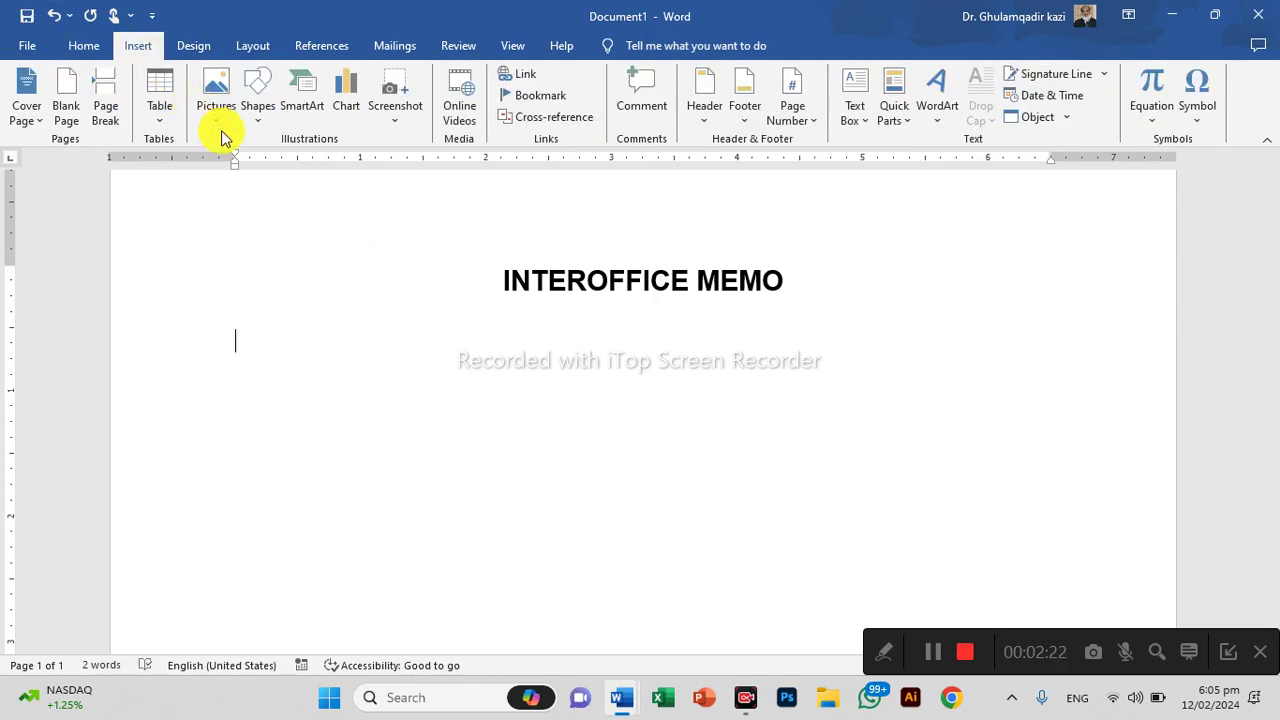
pyautogui.click(257, 100)
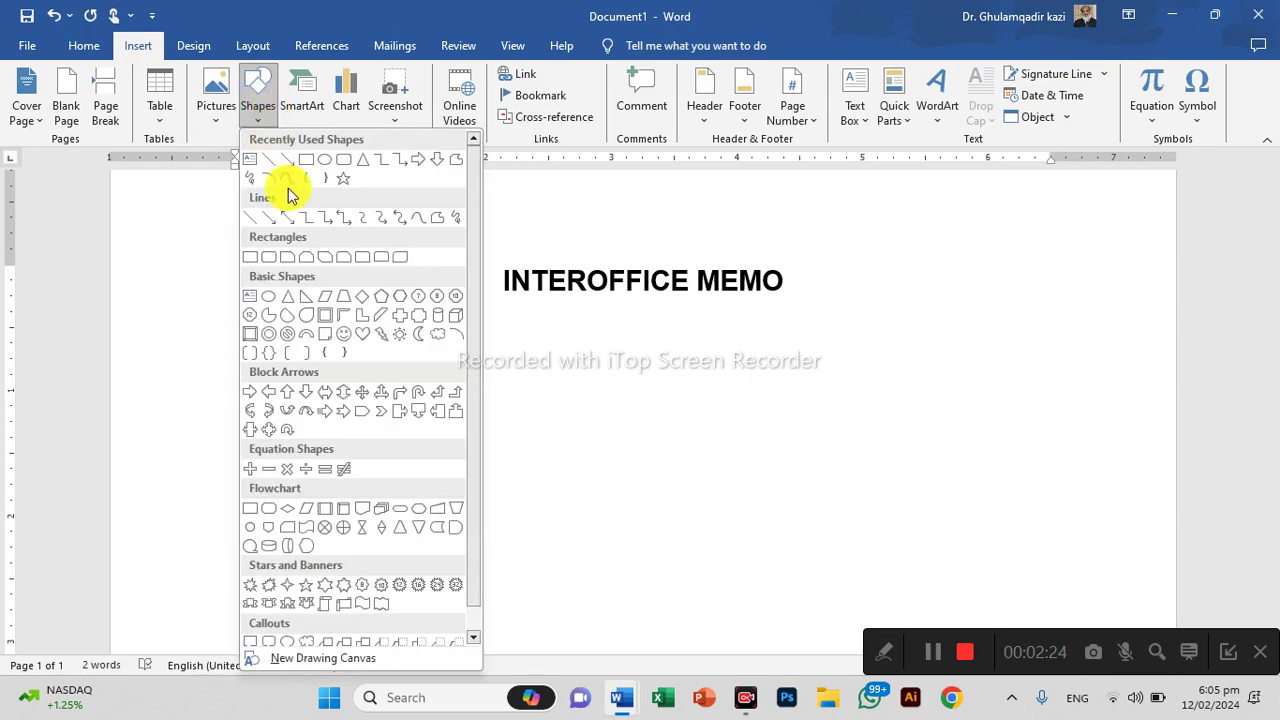
pyautogui.click(279, 170)
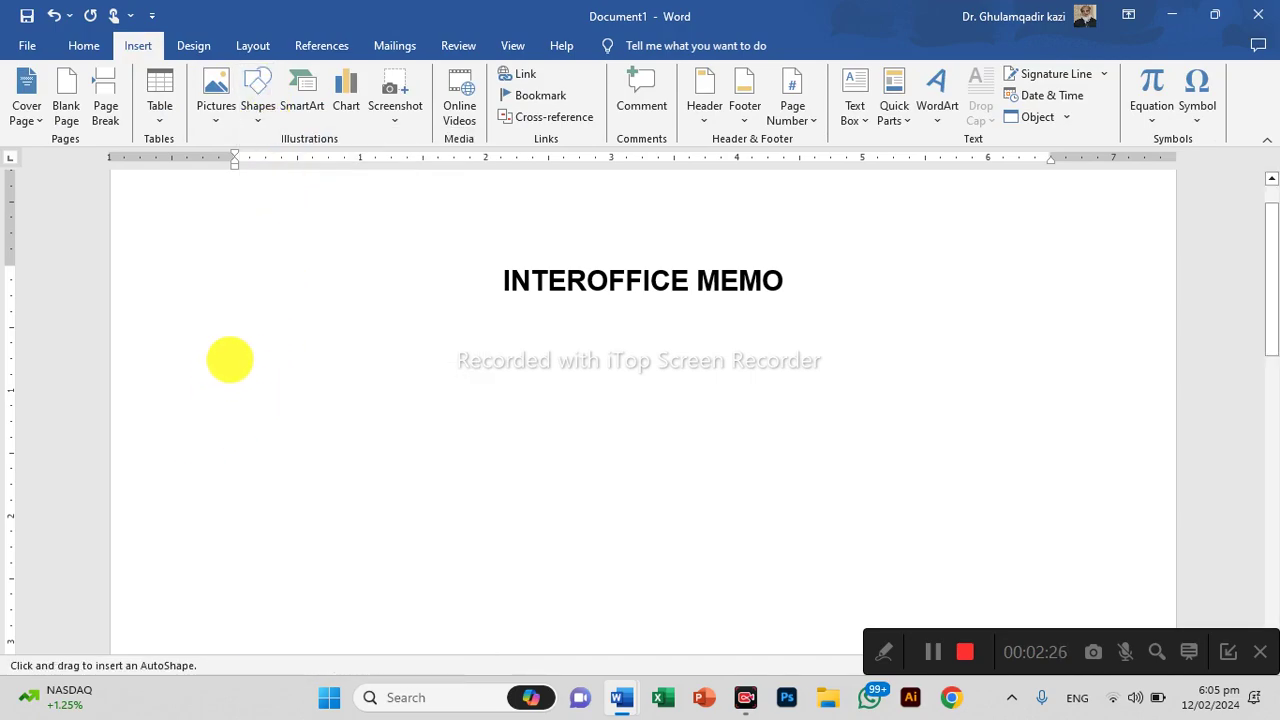
pyautogui.moveTo(232, 357); pyautogui.dragTo(1086, 343)
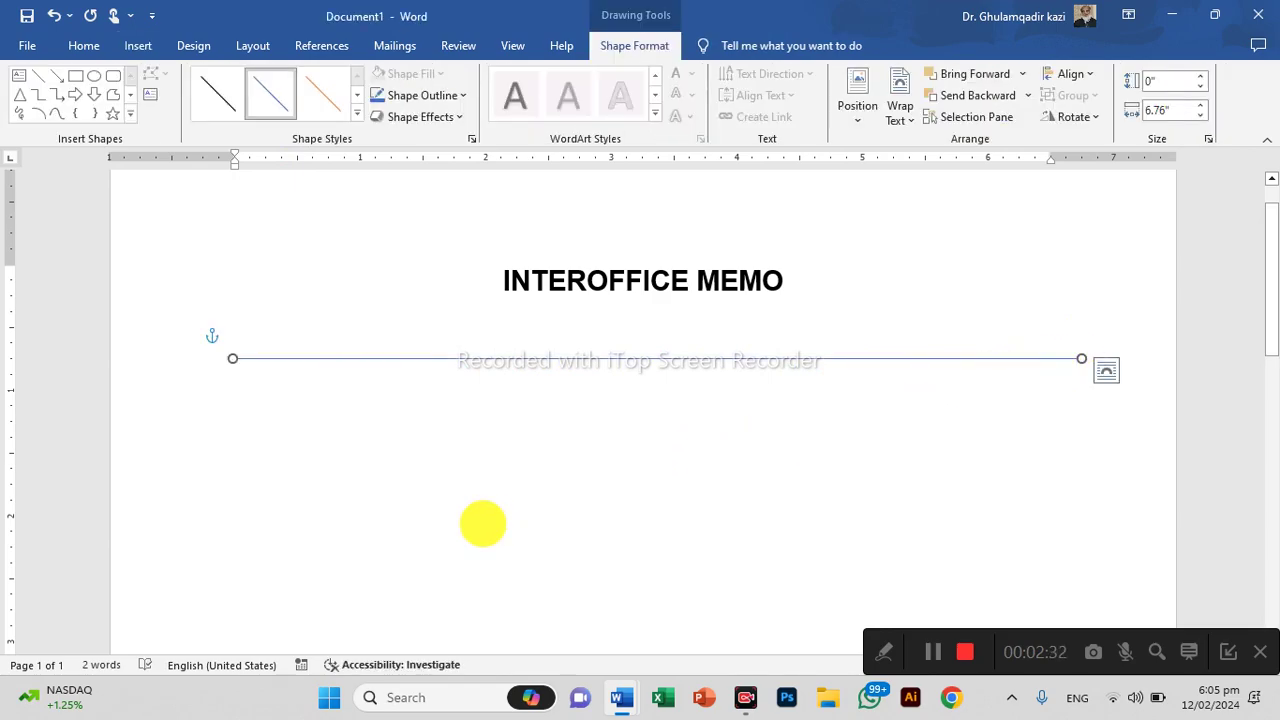
pyautogui.hotkey('ctrl', 'd')
pyautogui.click(501, 379)
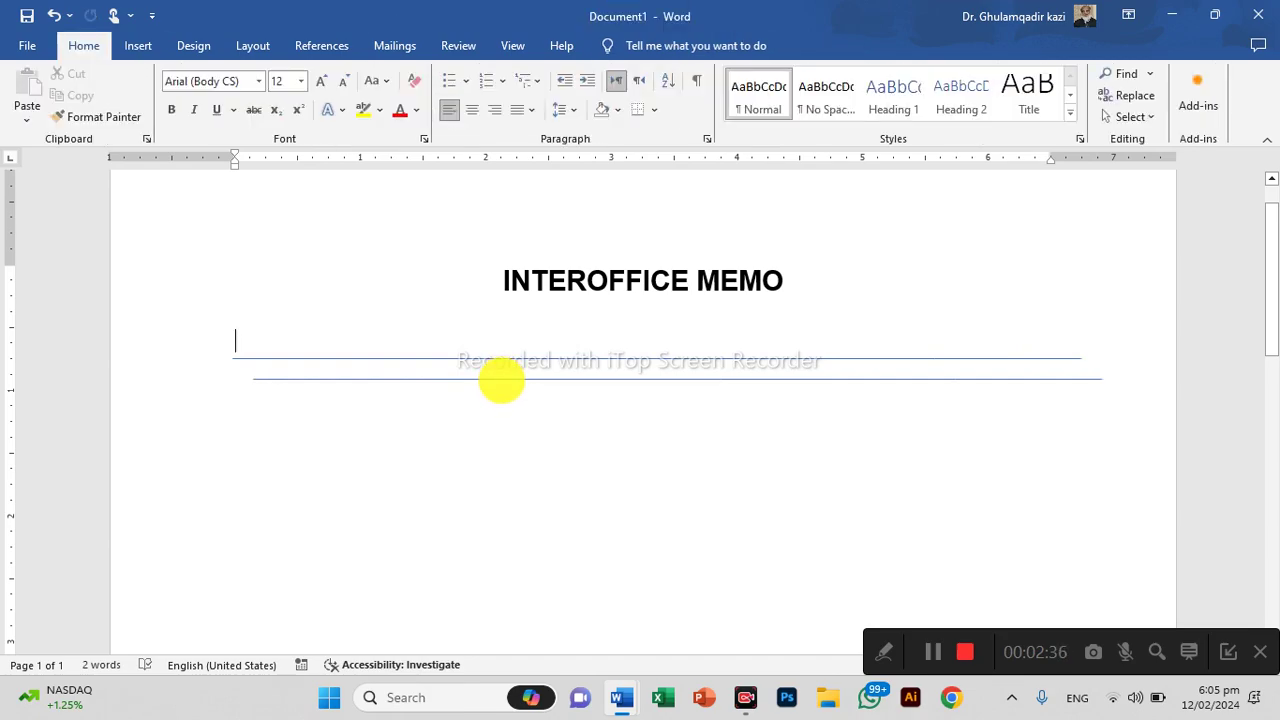
pyautogui.moveTo(501, 379); pyautogui.dragTo(474, 534)
pyautogui.click(415, 403)
# Type a draft From header line with placeholder text between the two rules
pyautogui.press('Return')
pyautogui.write('\\')
pyautogui.press('Return')
pyautogui.write('\\')
pyautogui.press('Return')
pyautogui.press('Return')
pyautogui.press('BackSpace')
pyautogui.press('BackSpace')
pyautogui.press('BackSpace')
pyautogui.press('BackSpace')
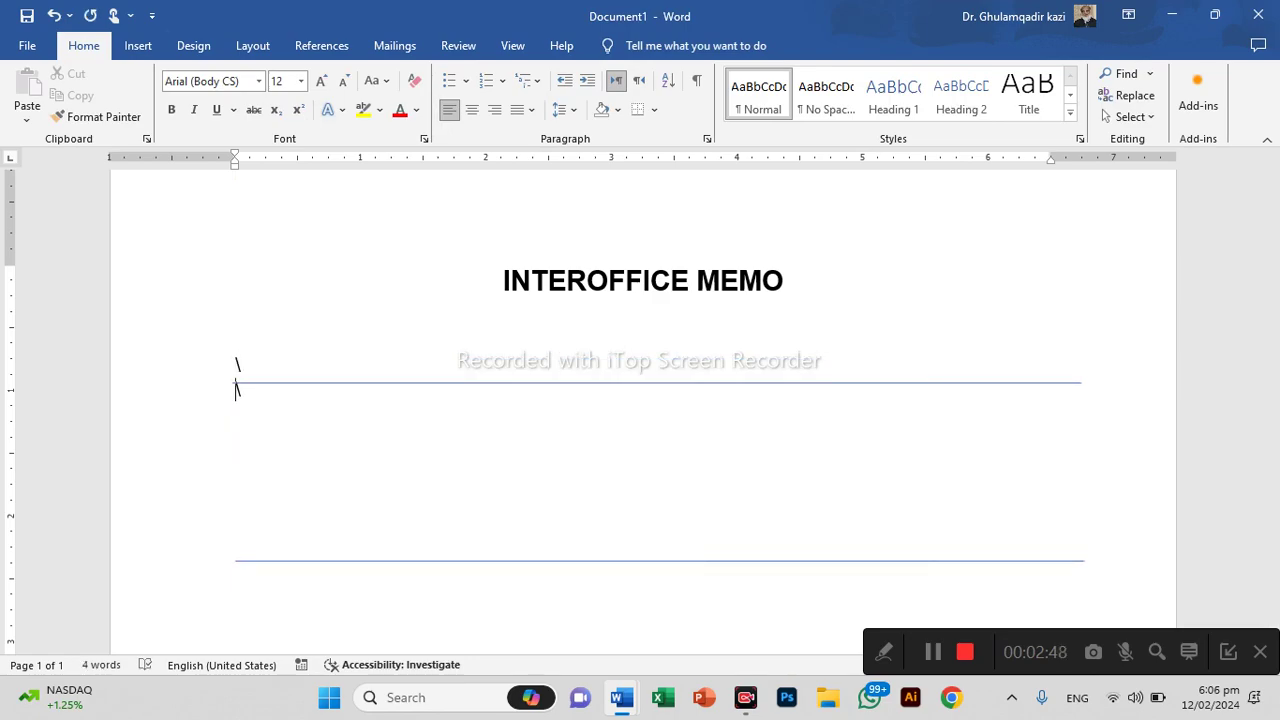
pyautogui.press('Return')
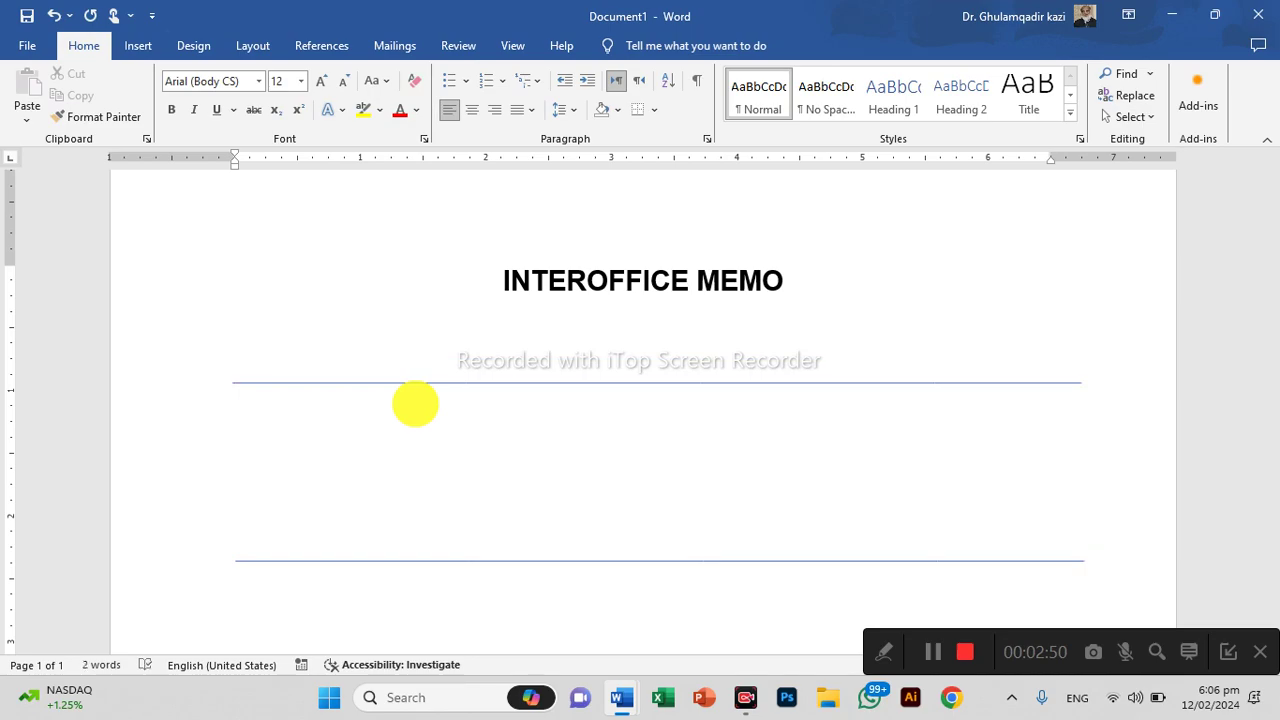
pyautogui.write('fRO')
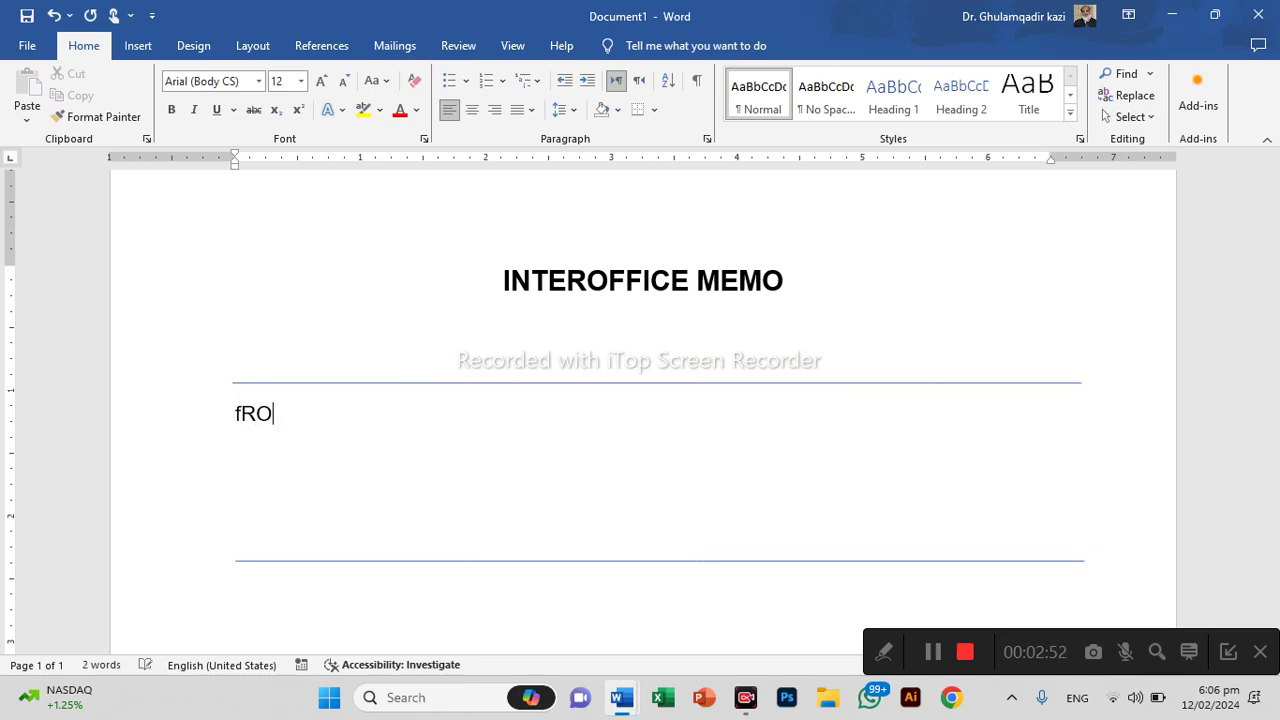
pyautogui.write('ME:')
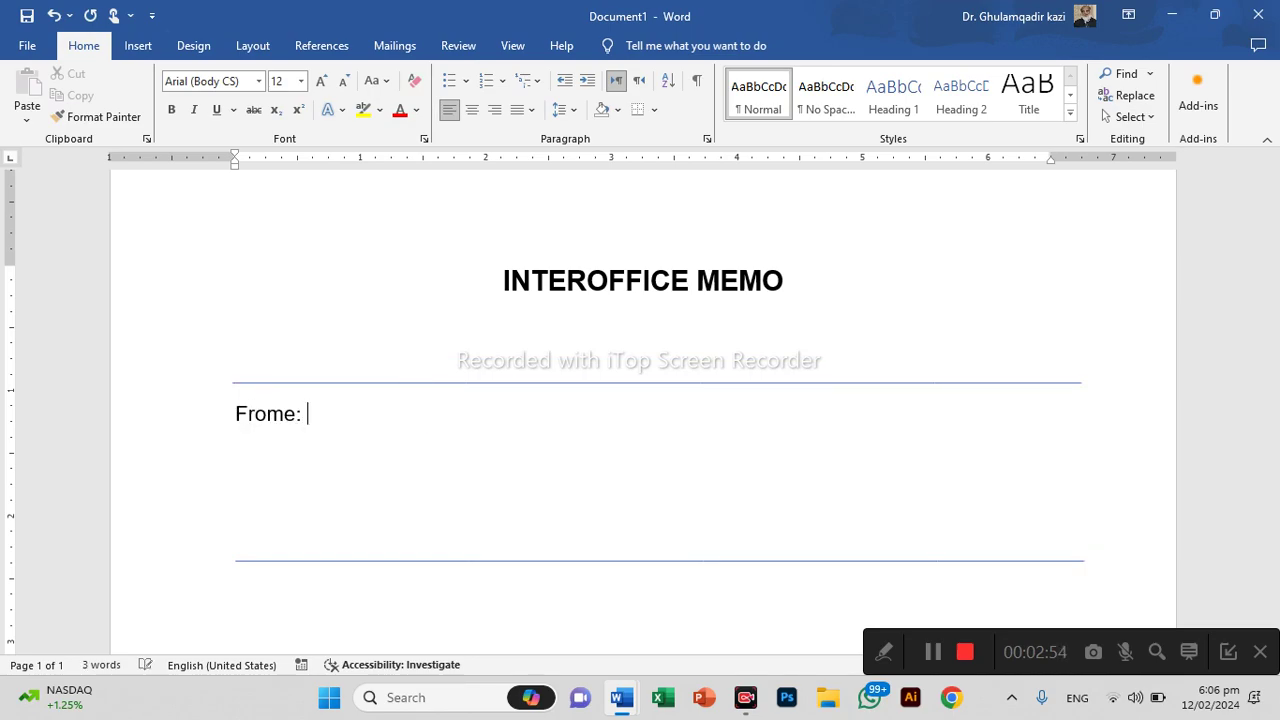
pyautogui.press('Tab')
pyautogui.write('ljklj sdfjljk fjslaj l;jksfaf')
pyautogui.press('Return')
pyautogui.write('sdf')
pyautogui.press('Return')
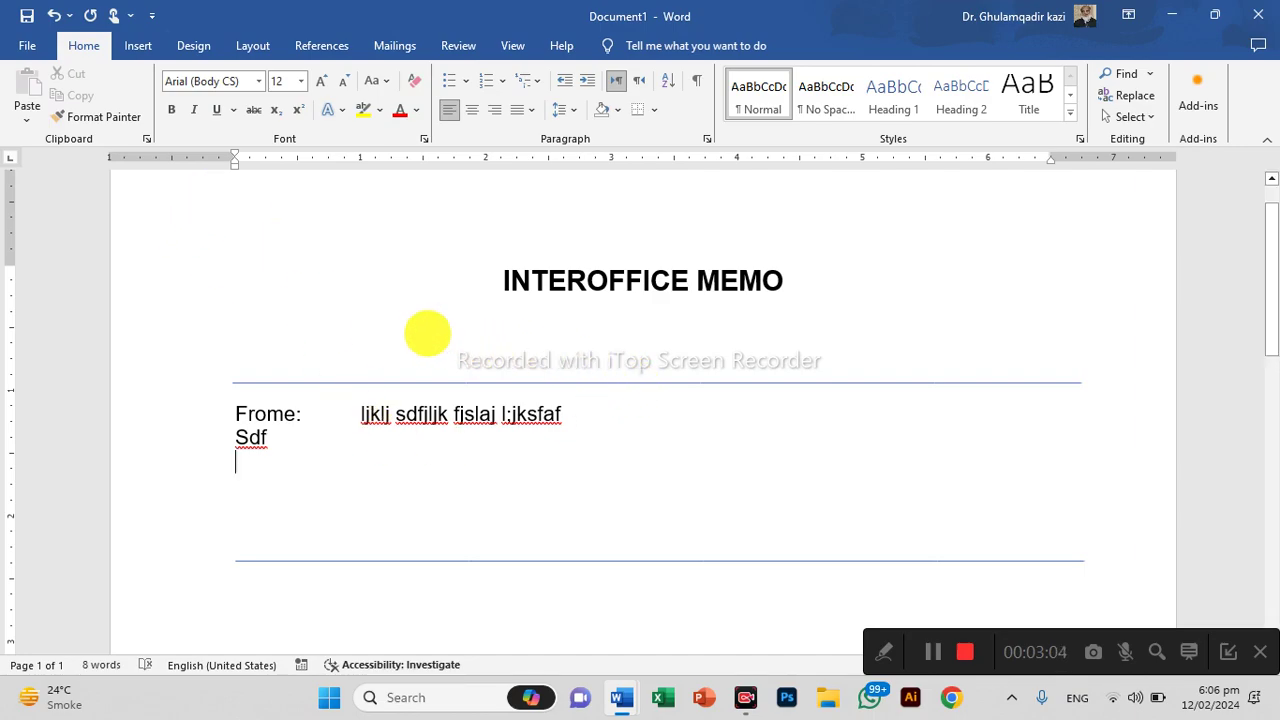
# Delete the draft header block and both rules, leaving a new left-aligned line under the title
pyautogui.moveTo(428, 386); pyautogui.dragTo(543, 580)
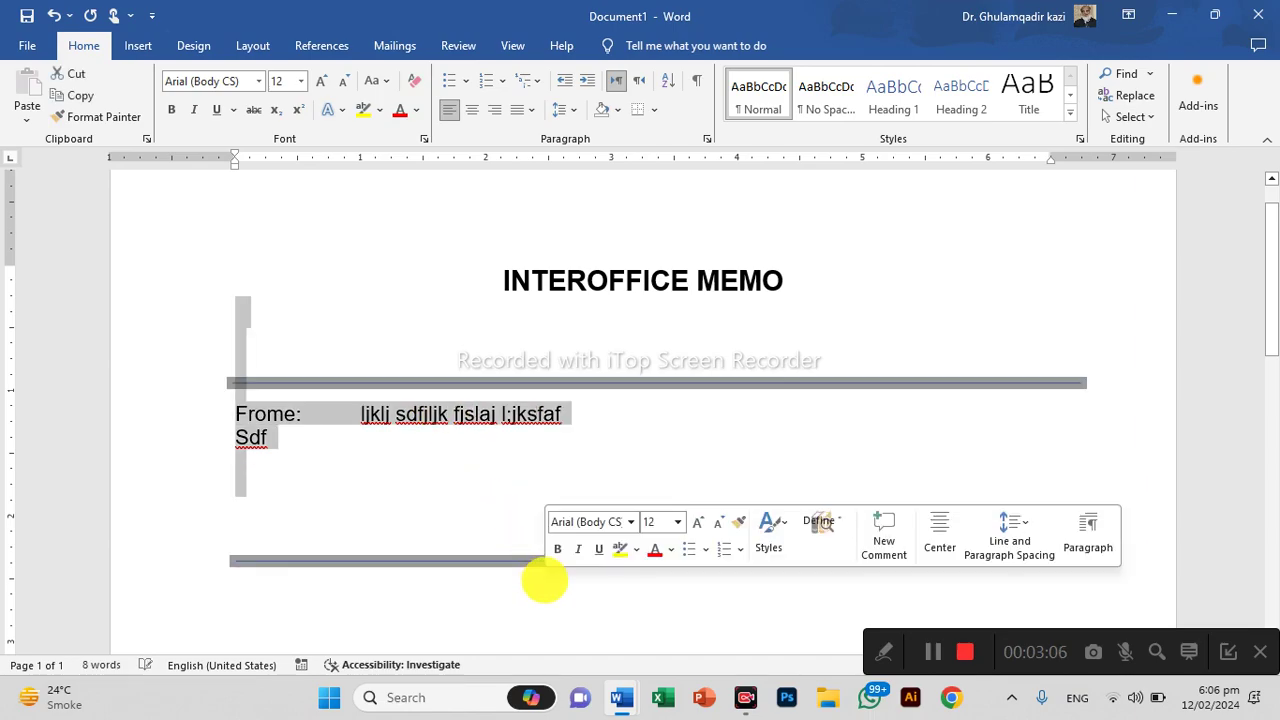
pyautogui.press('Delete')
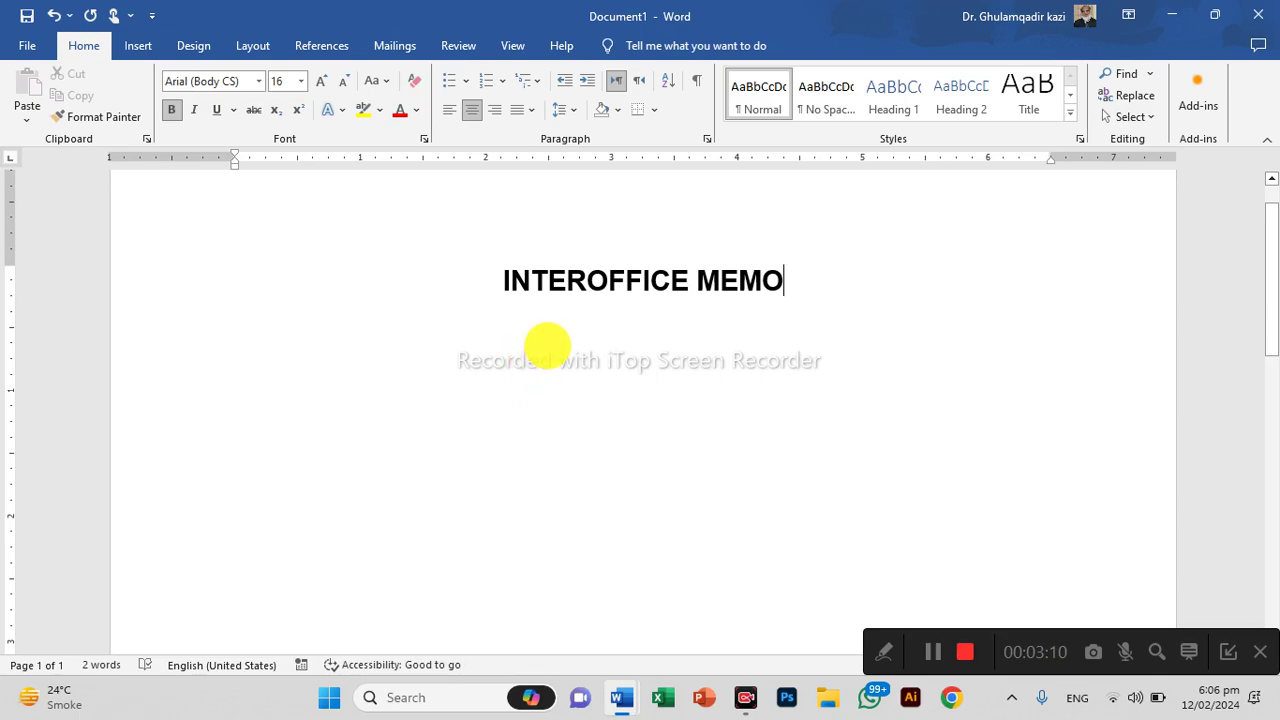
pyautogui.press('Return')
pyautogui.hotkey('ctrl', 'l')
# Insert a 1x1 table below the title and drag its bottom edge to about 1.35" tall
pyautogui.press('Return')
pyautogui.press('Return')
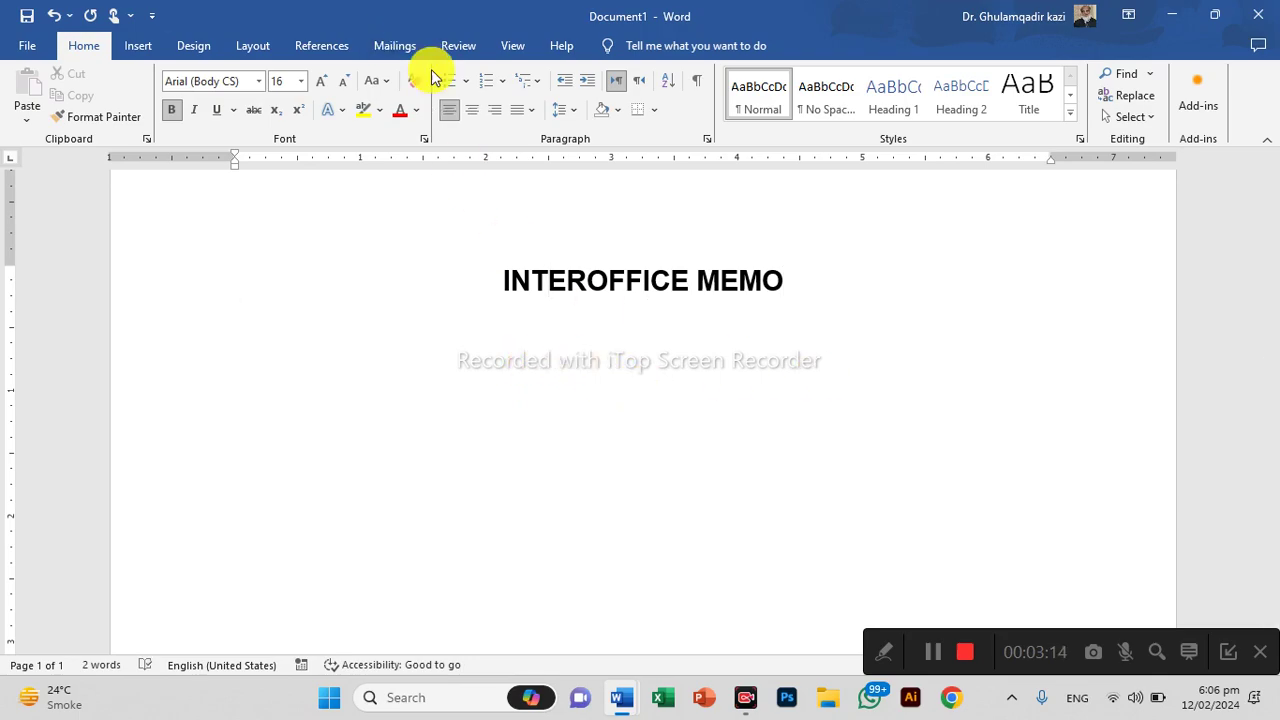
pyautogui.click(137, 46)
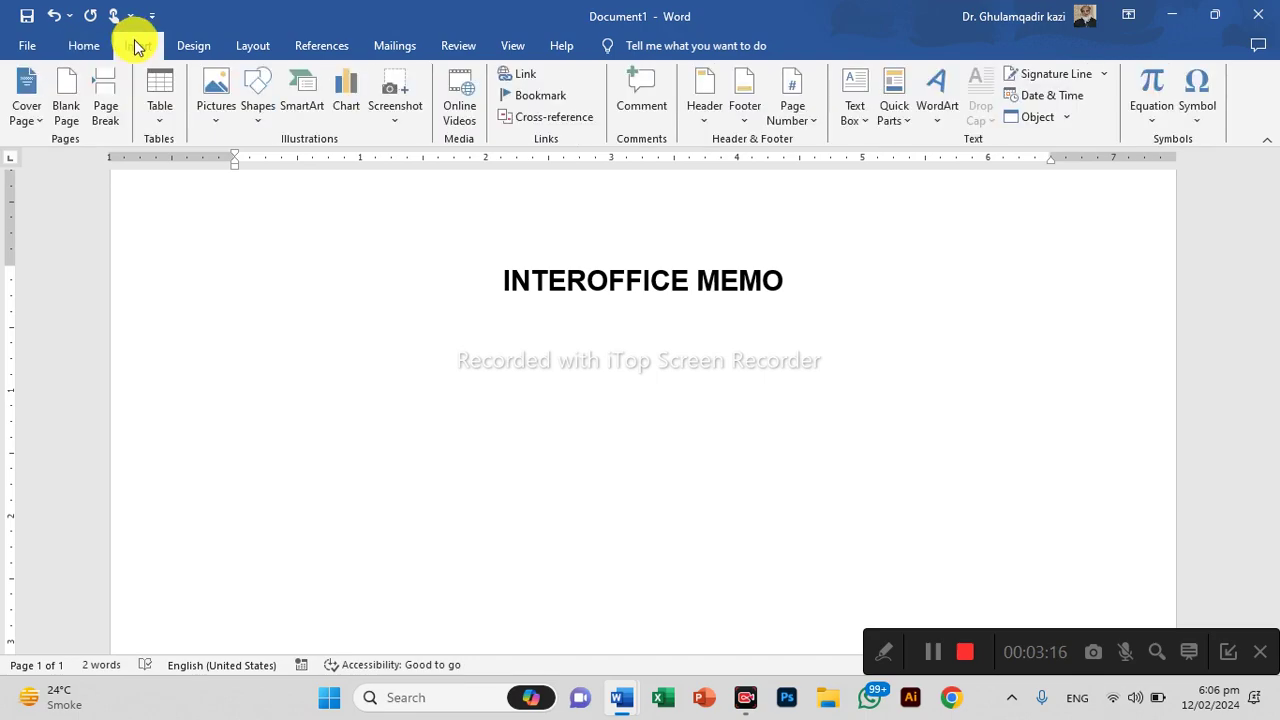
pyautogui.click(140, 80)
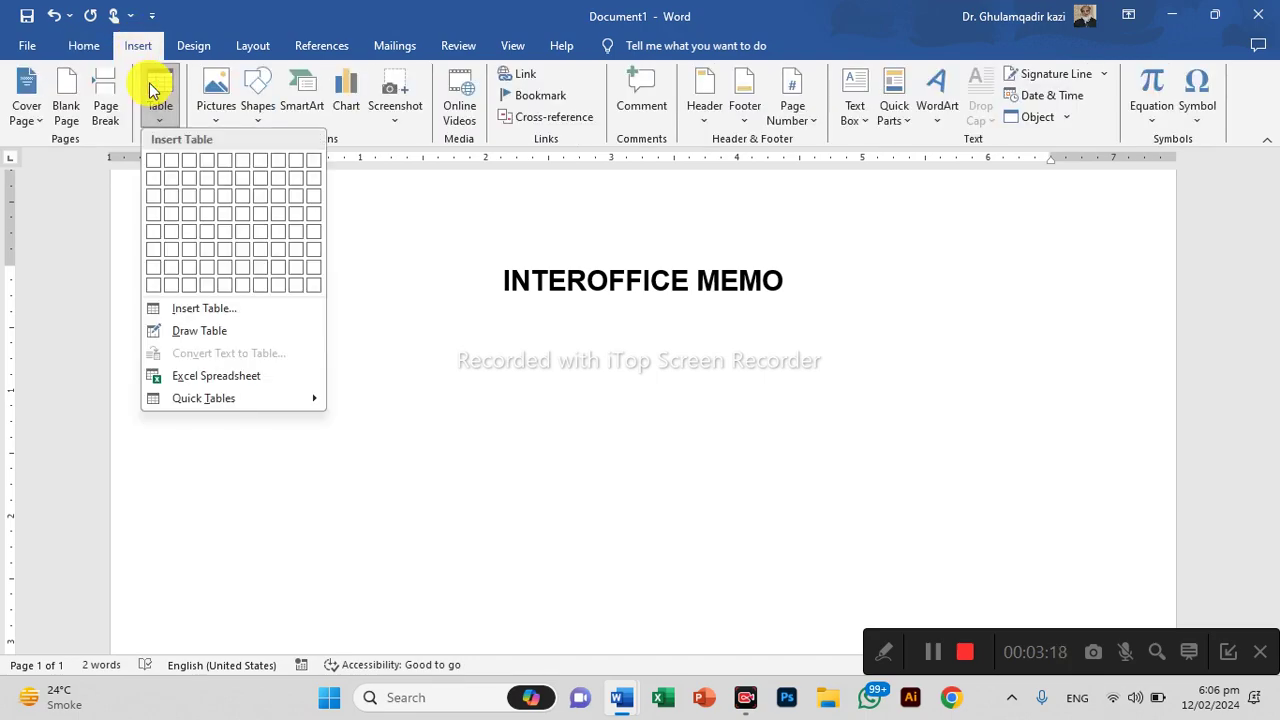
pyautogui.click(153, 163)
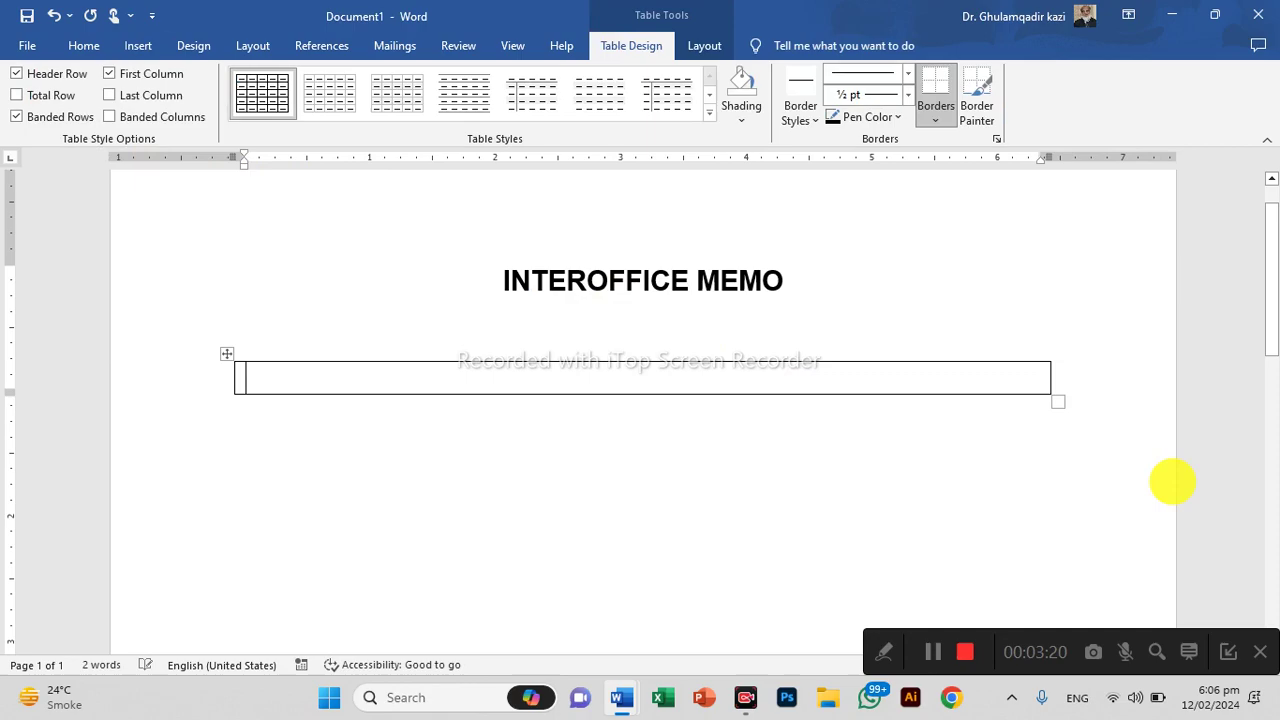
pyautogui.moveTo(890, 392); pyautogui.dragTo(891, 531)
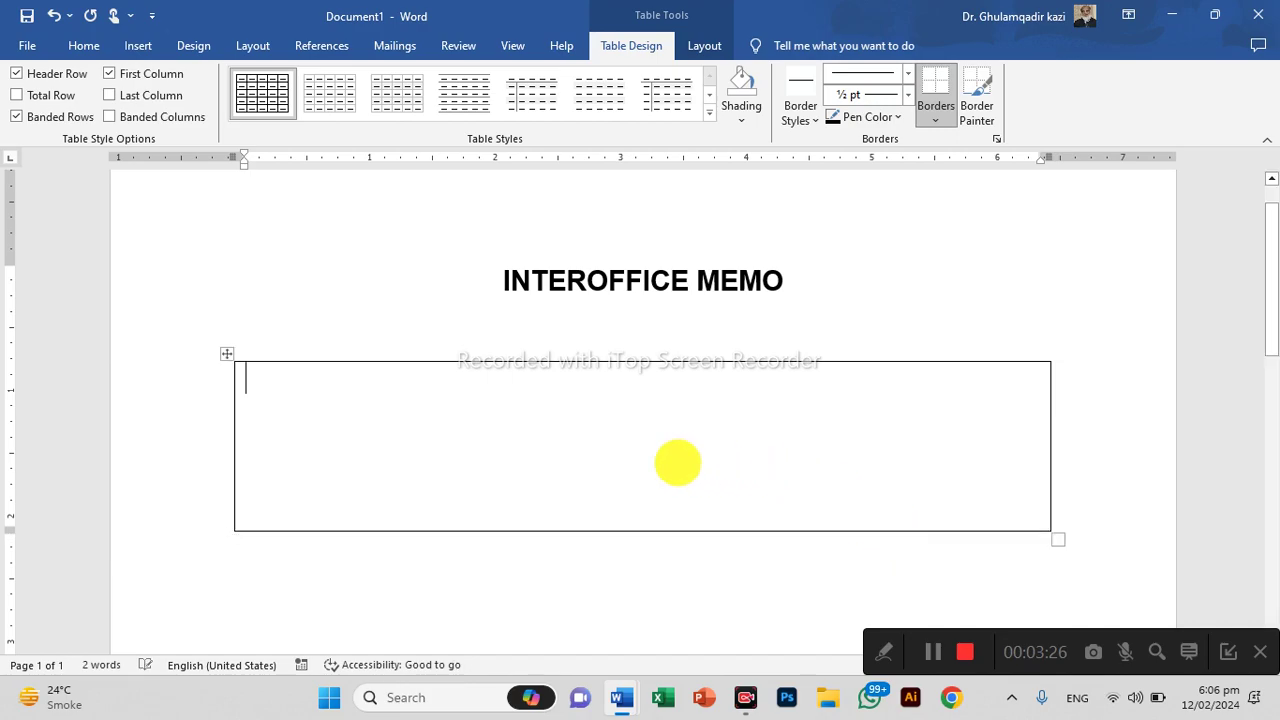
pyautogui.click(716, 45)
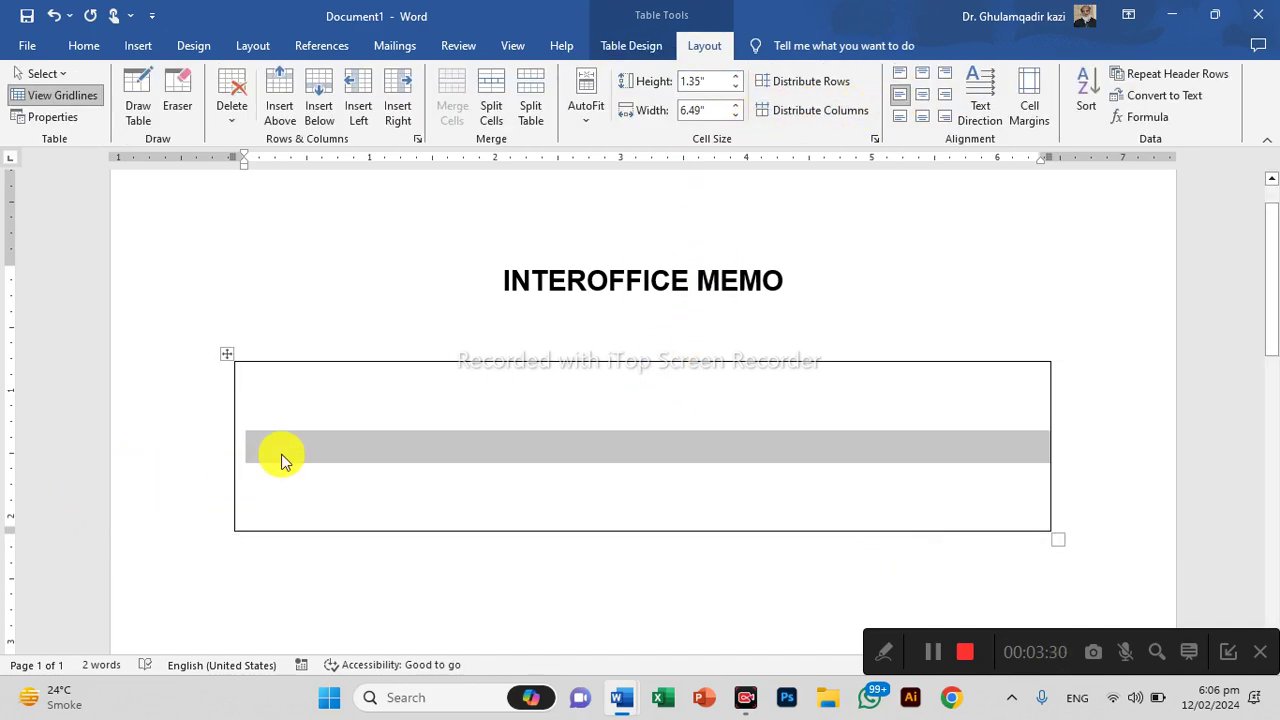
# Set the table text to 12 pt and type the 'From: Administrator' line
pyautogui.click(84, 45)
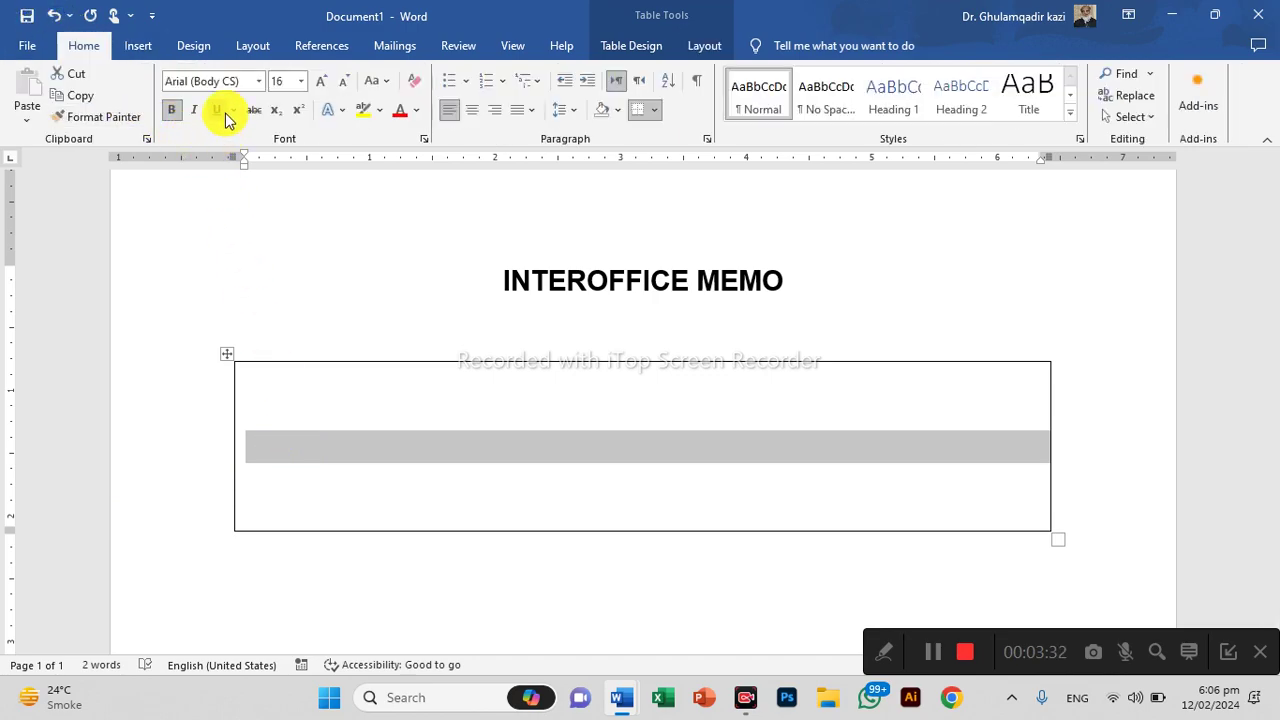
pyautogui.click(280, 81)
pyautogui.write('12')
pyautogui.press('Return')
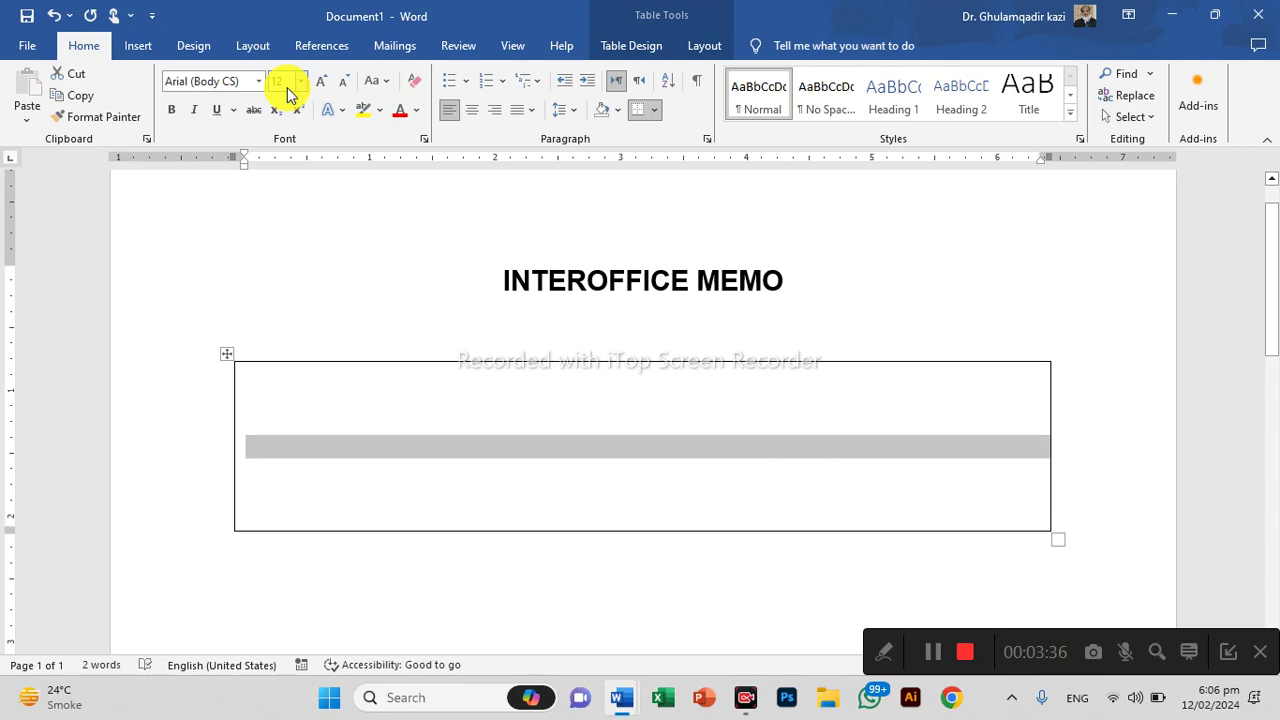
pyautogui.press('Left')
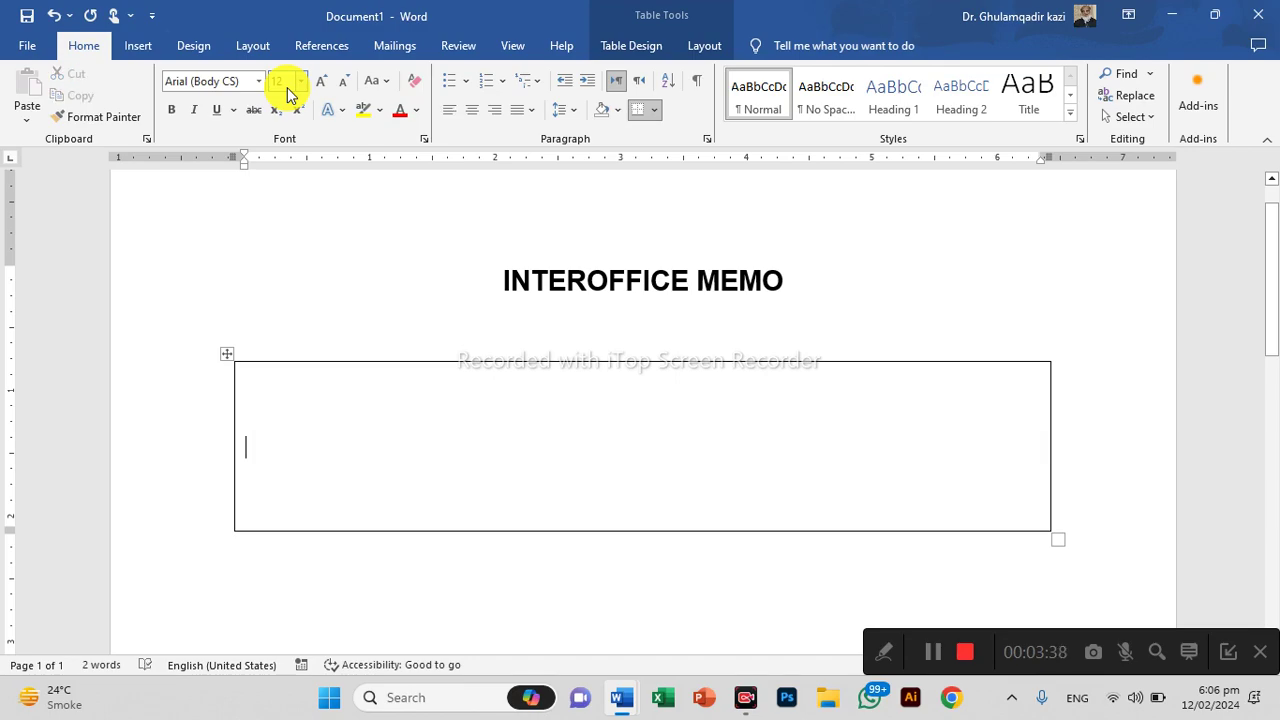
pyautogui.write('From :')
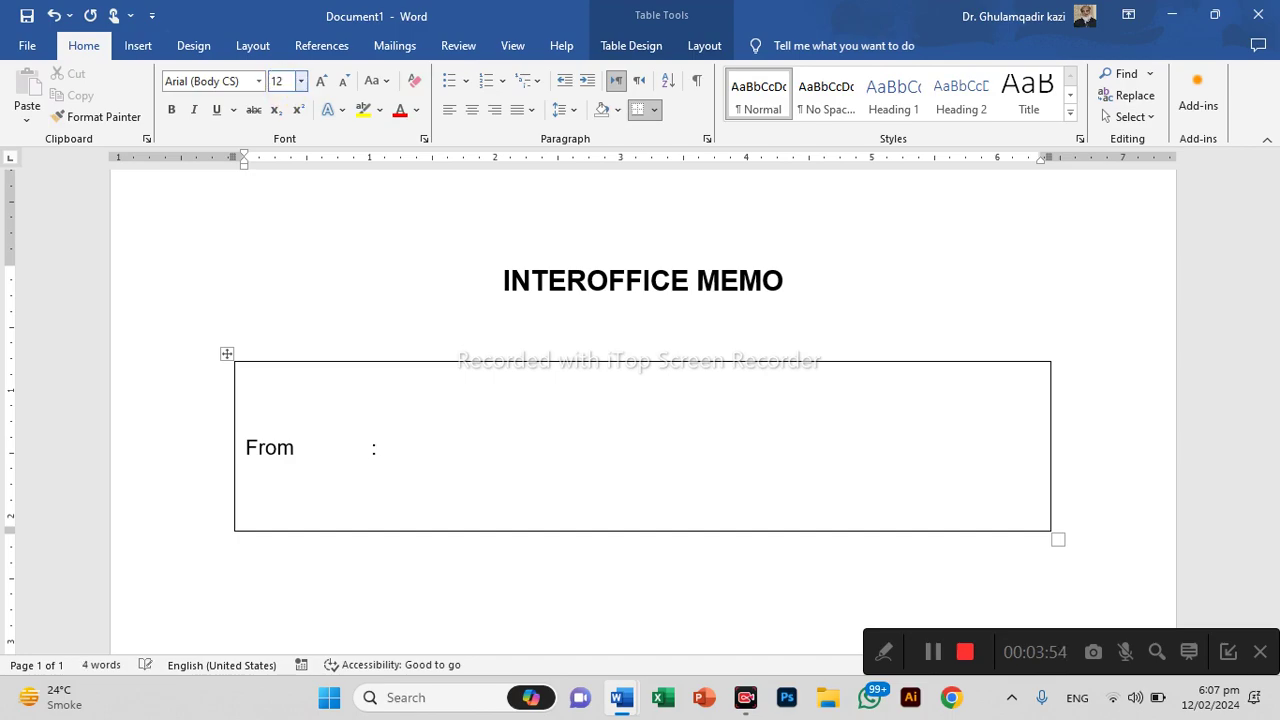
pyautogui.write('Administrator')
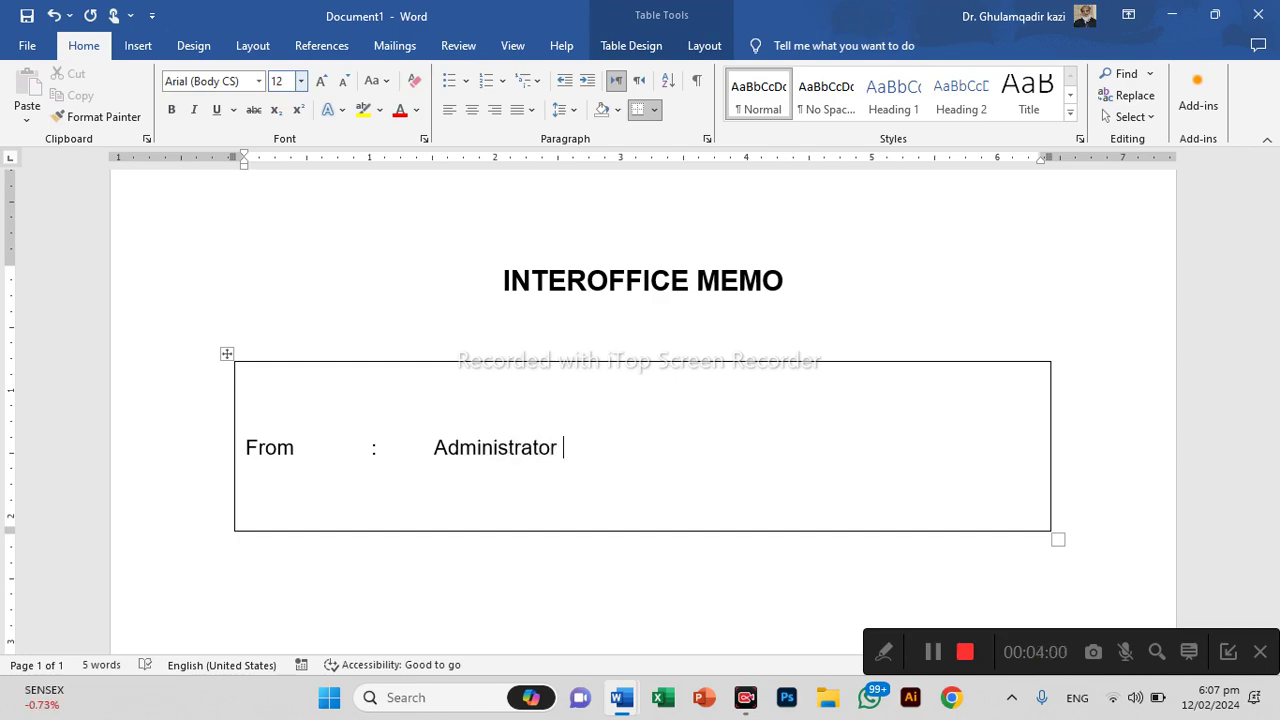
pyautogui.press('Return')
# Add the tab-aligned 'To: Treasure' line, correcting the misspelling 'Treasuer'
pyautogui.write('To')
pyautogui.press('Tab')
pyautogui.press('Tab')
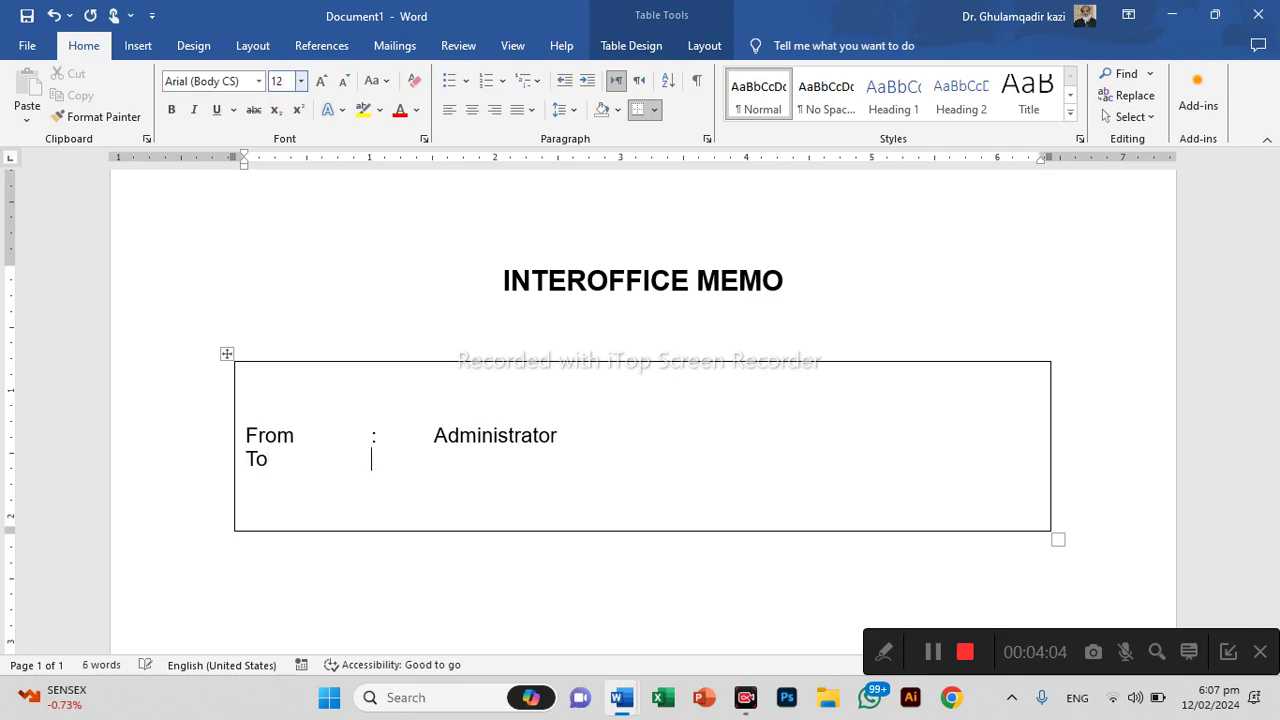
pyautogui.write(':')
pyautogui.press('Tab')
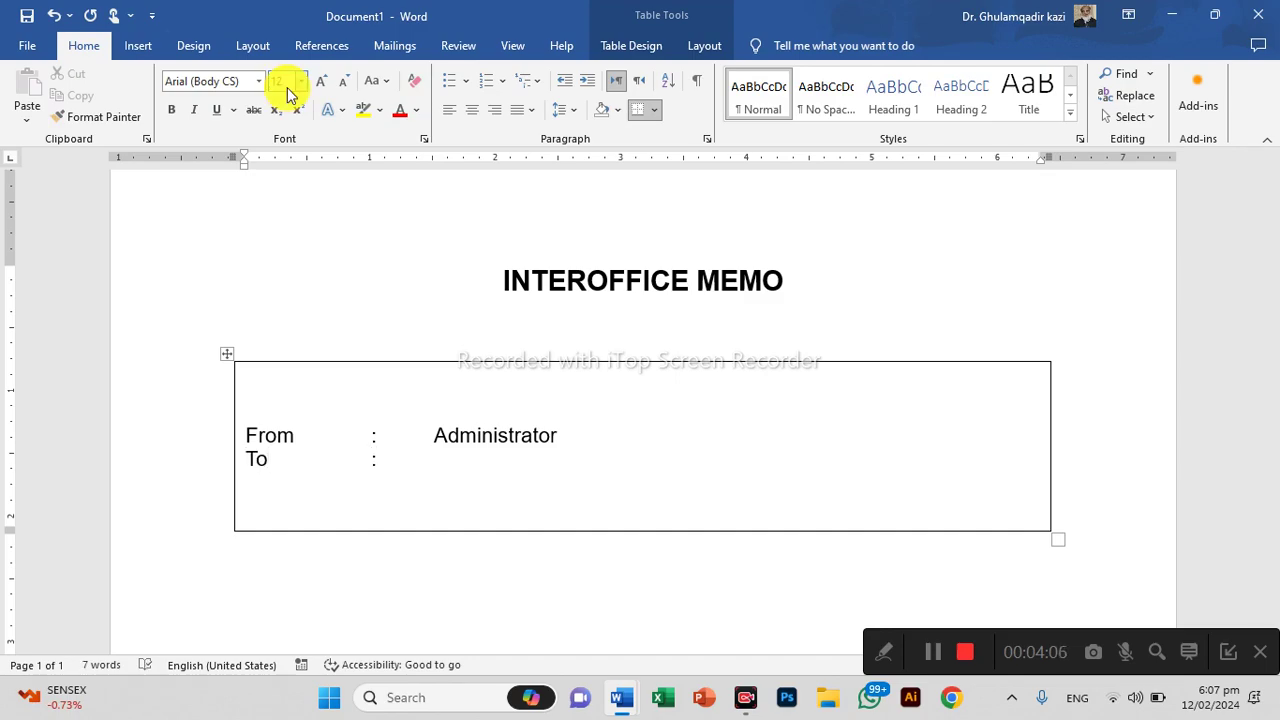
pyautogui.write('Trea')
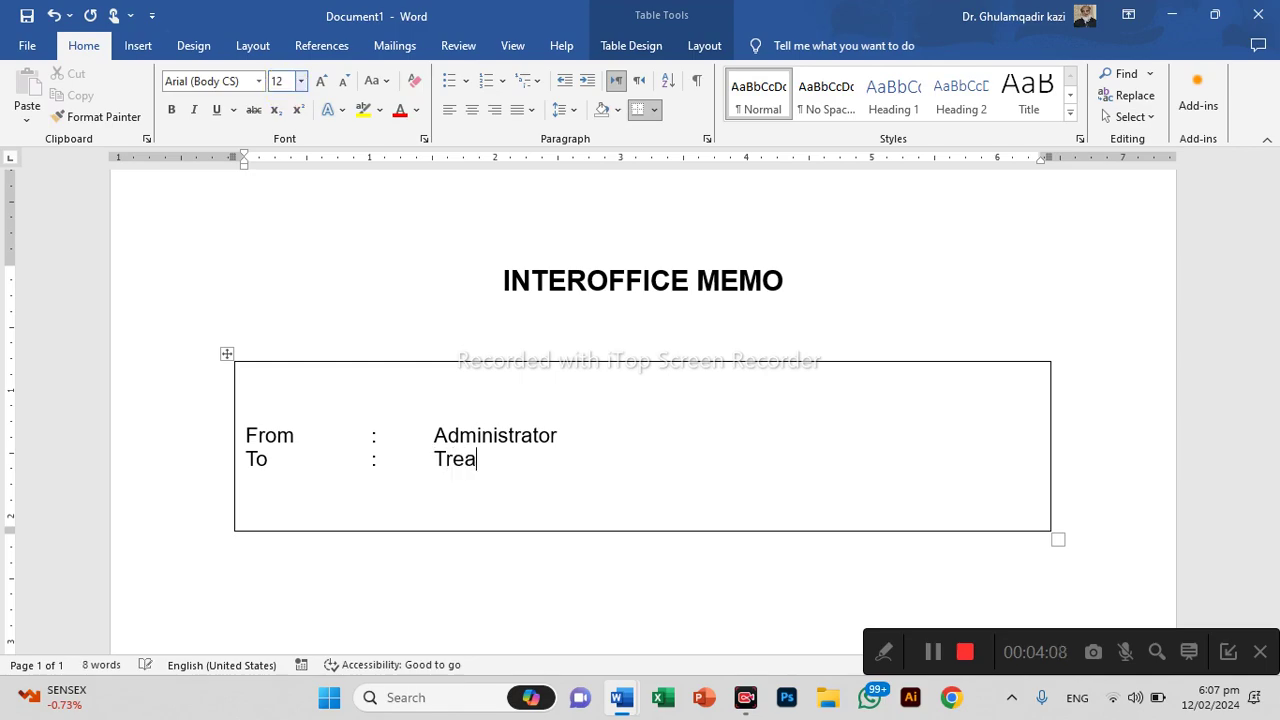
pyautogui.write('suer')
pyautogui.press('Return')
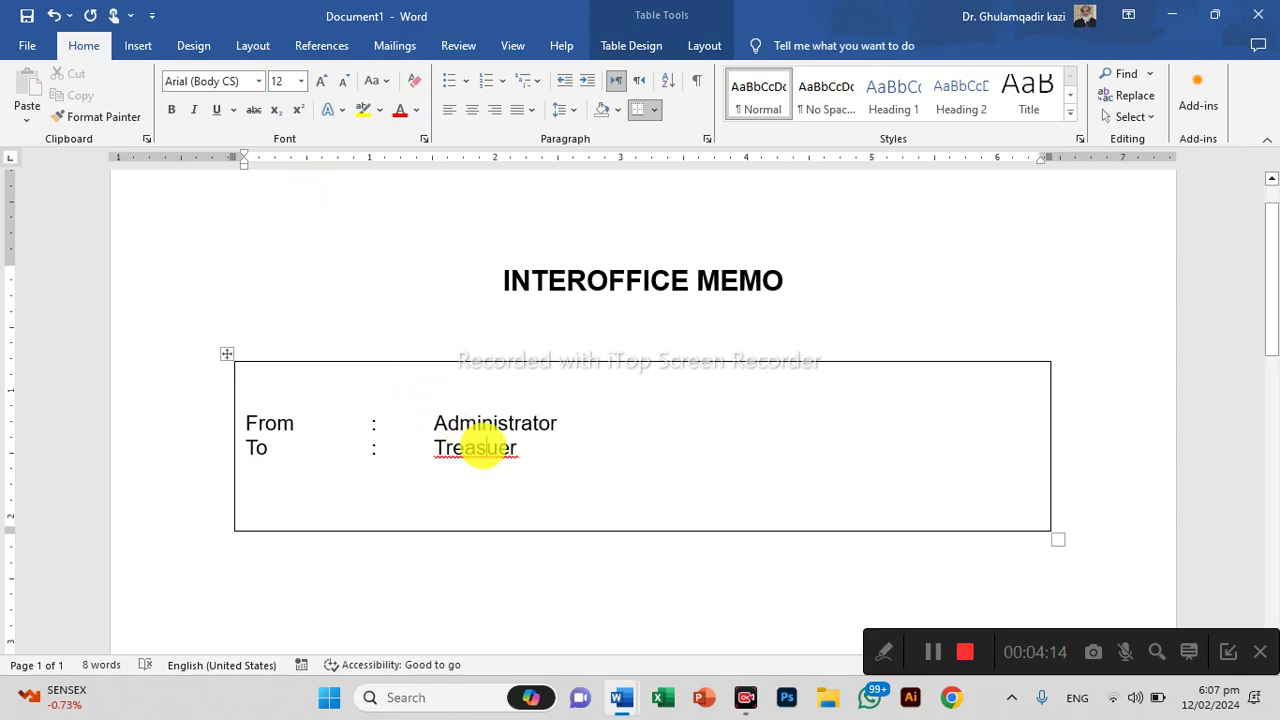
pyautogui.rightClick(479, 446)
pyautogui.click(455, 92)
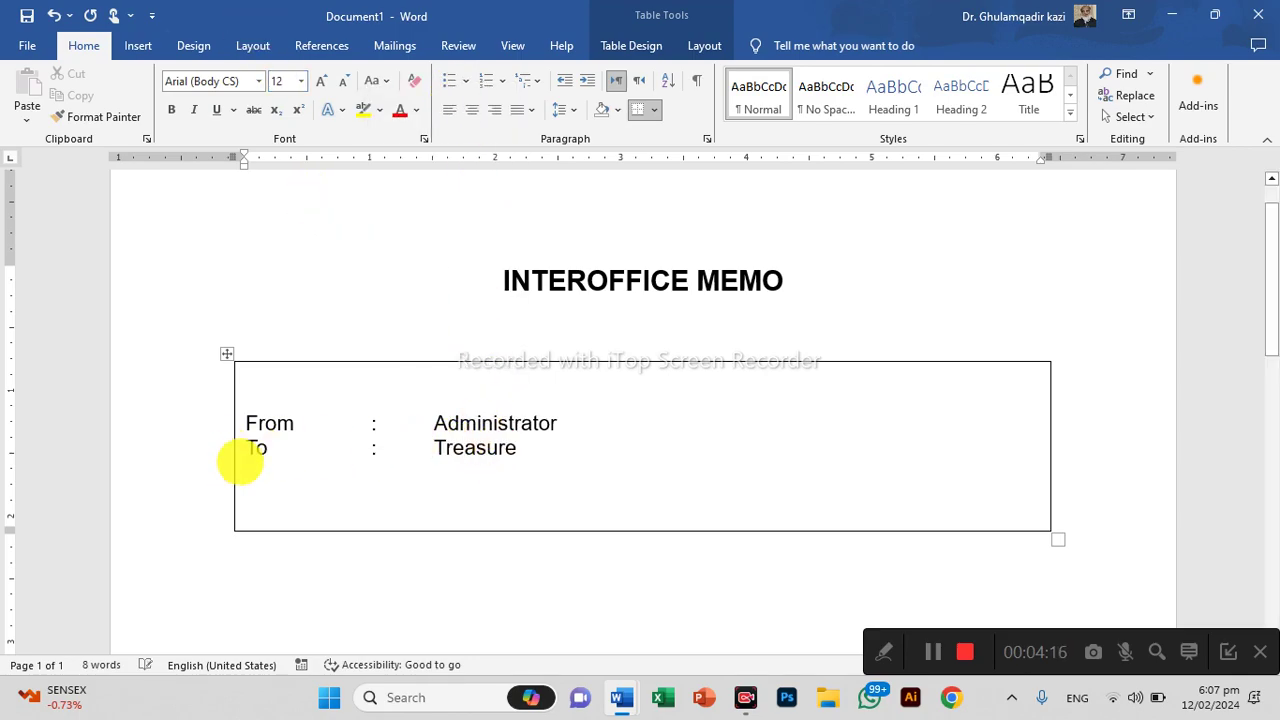
# Add the tab-aligned Subject line with 'Salary' as its value
pyautogui.click(300, 474)
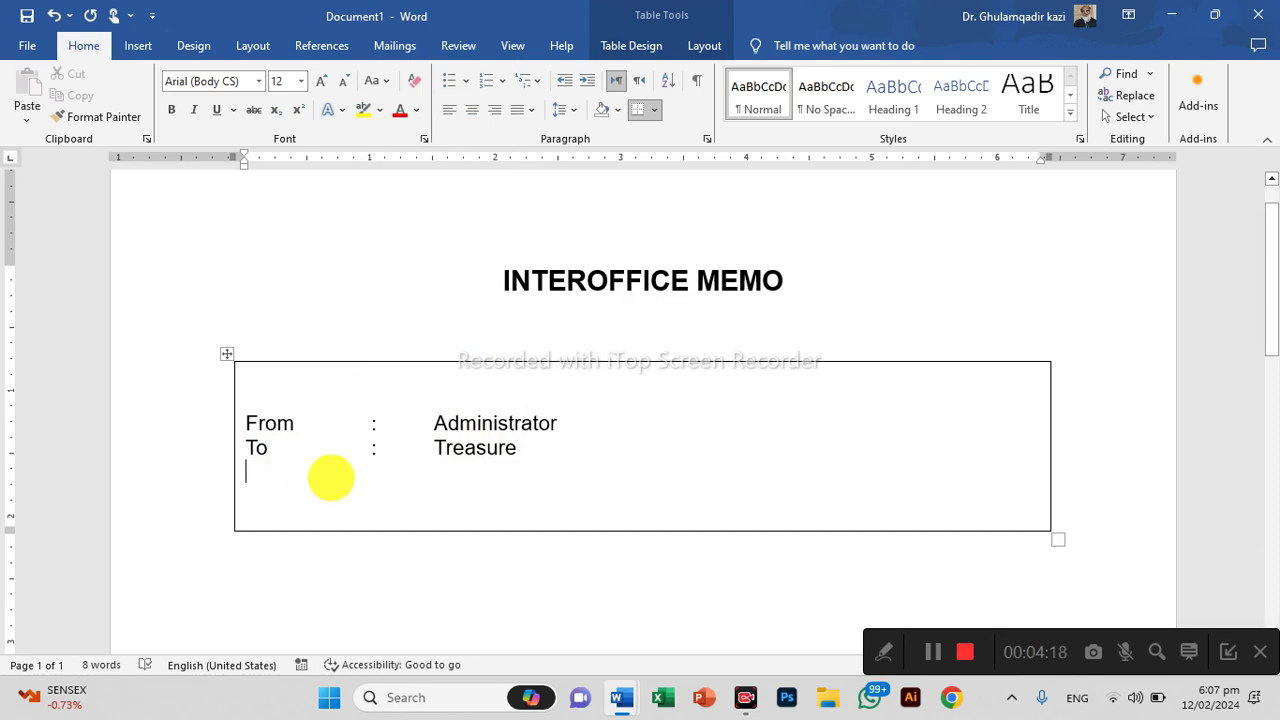
pyautogui.write('Subjec')
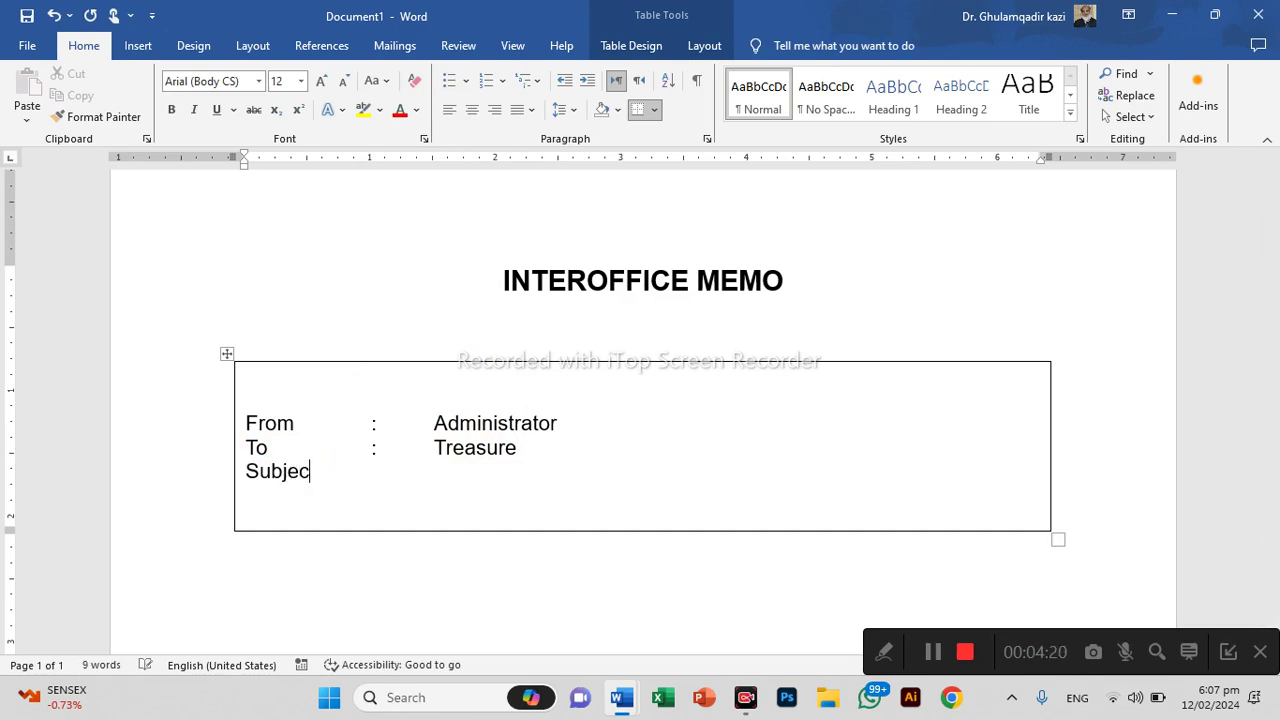
pyautogui.write('t')
pyautogui.press('Tab')
pyautogui.write(':')
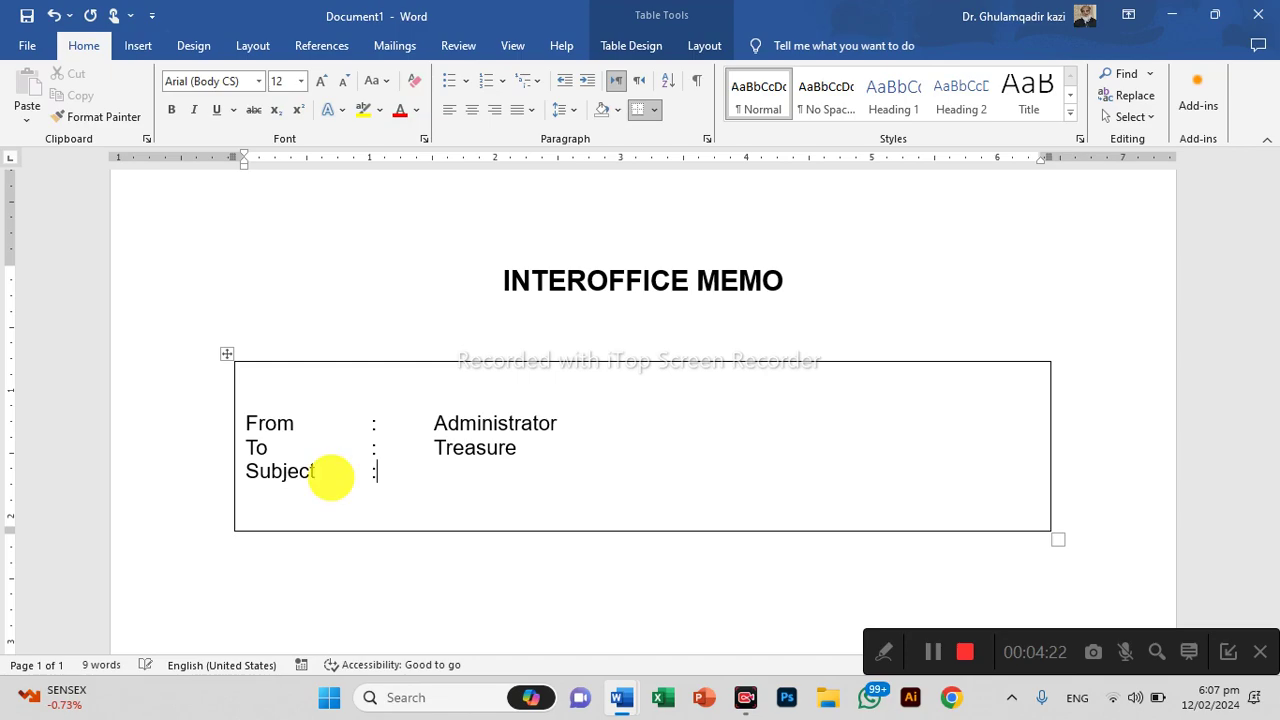
pyautogui.press('Tab')
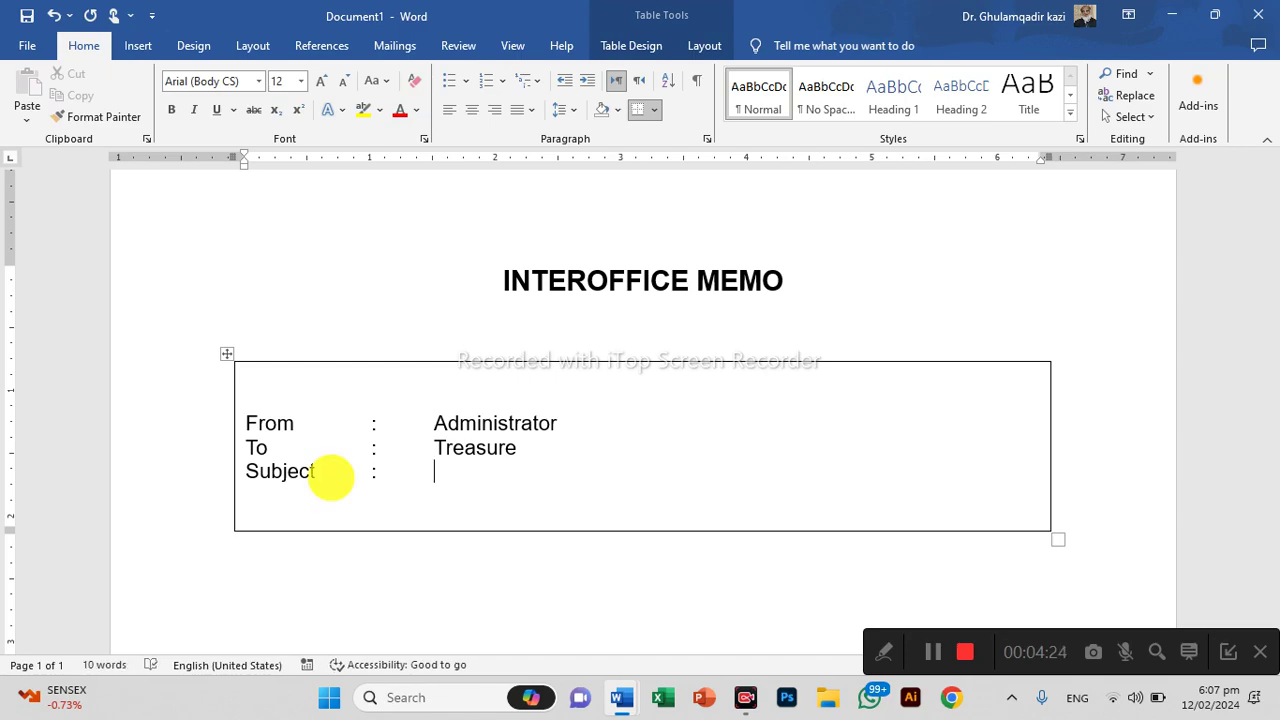
pyautogui.write('Slary')
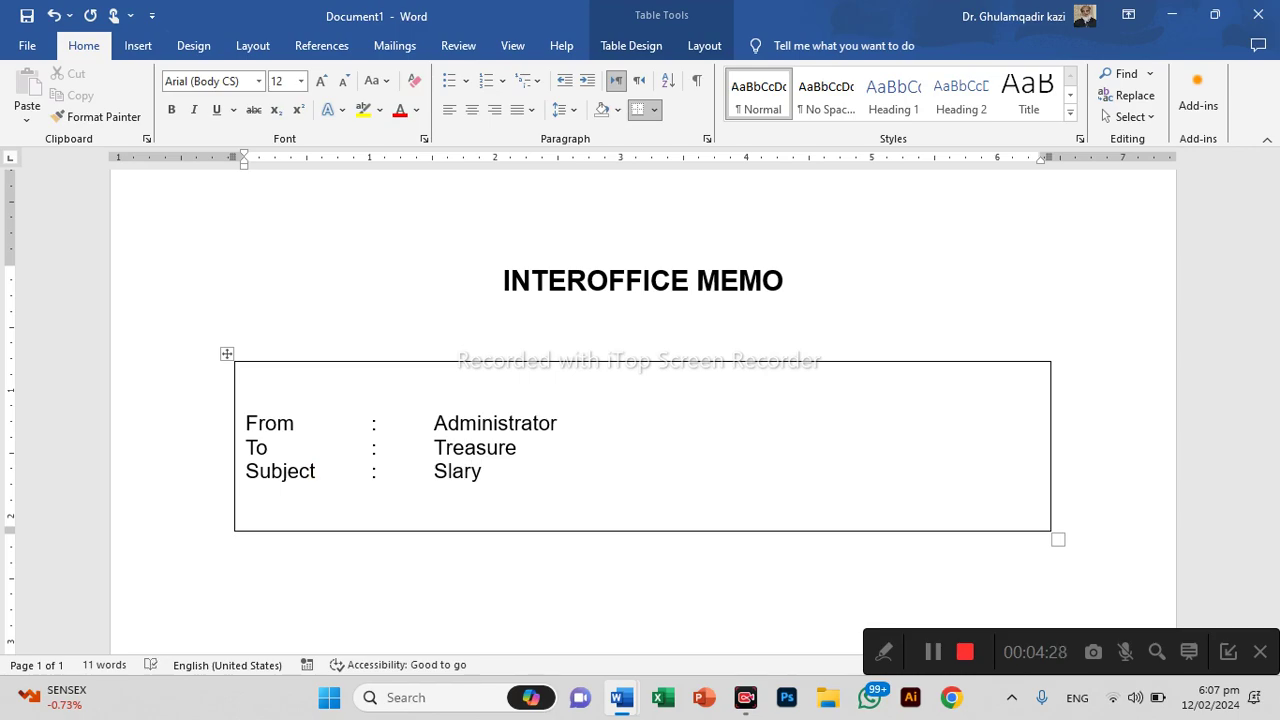
# Add the 'Date:' label line and fix the subject's spelling to 'Salary'
pyautogui.press('Return')
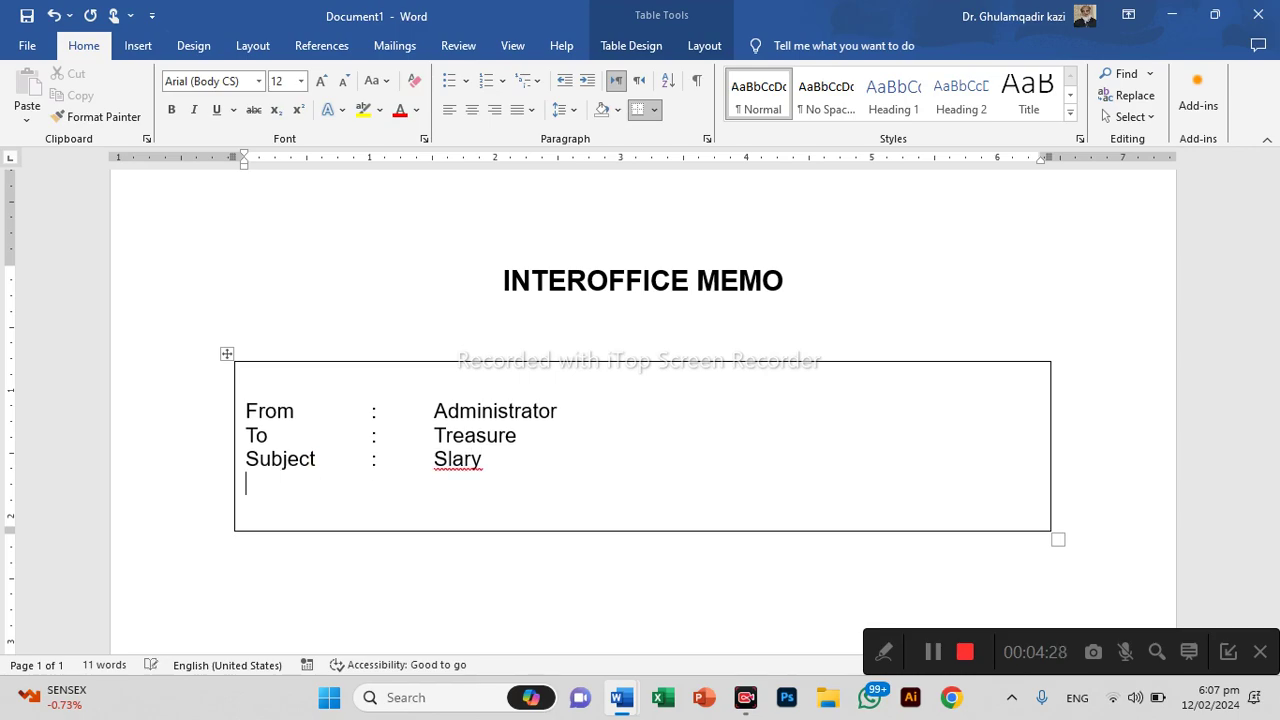
pyautogui.write('D')
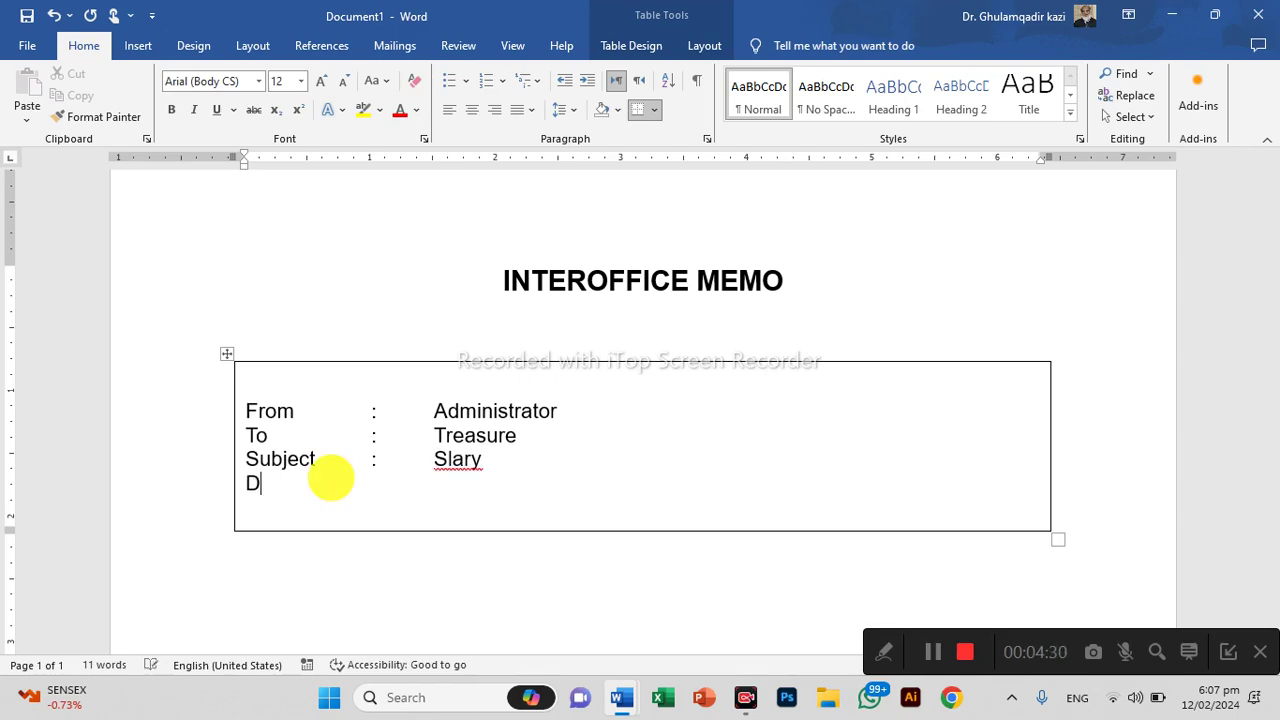
pyautogui.write('ate')
pyautogui.hotkey('ctrl', 'Tab')
pyautogui.click(331, 477)
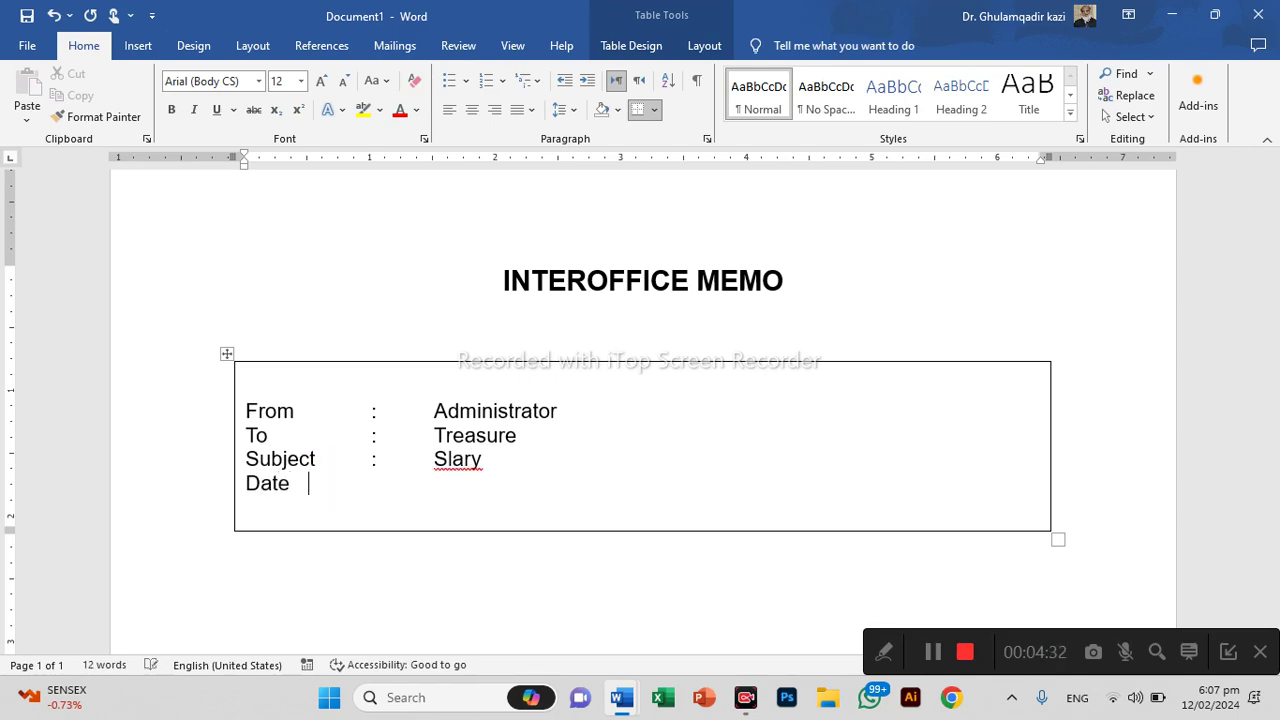
pyautogui.write(':')
pyautogui.hotkey('ctrl', 'Tab')
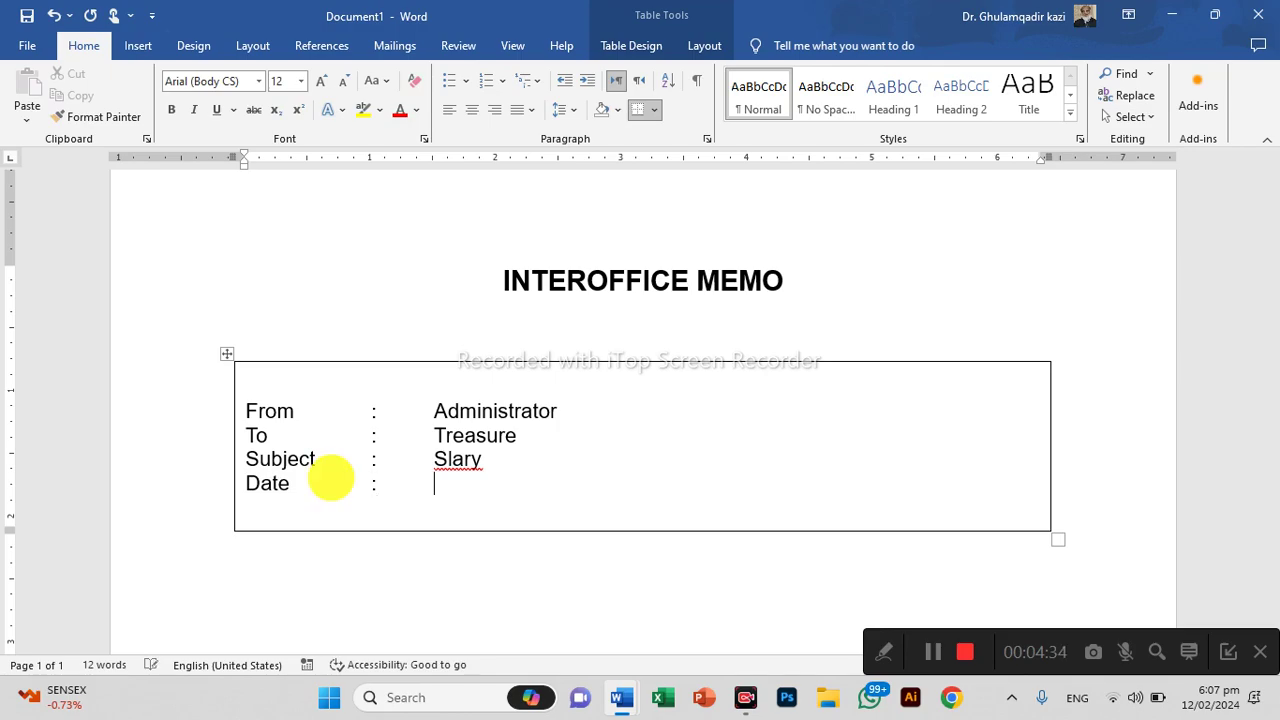
pyautogui.click(444, 459)
pyautogui.write('a')
pyautogui.click(430, 485)
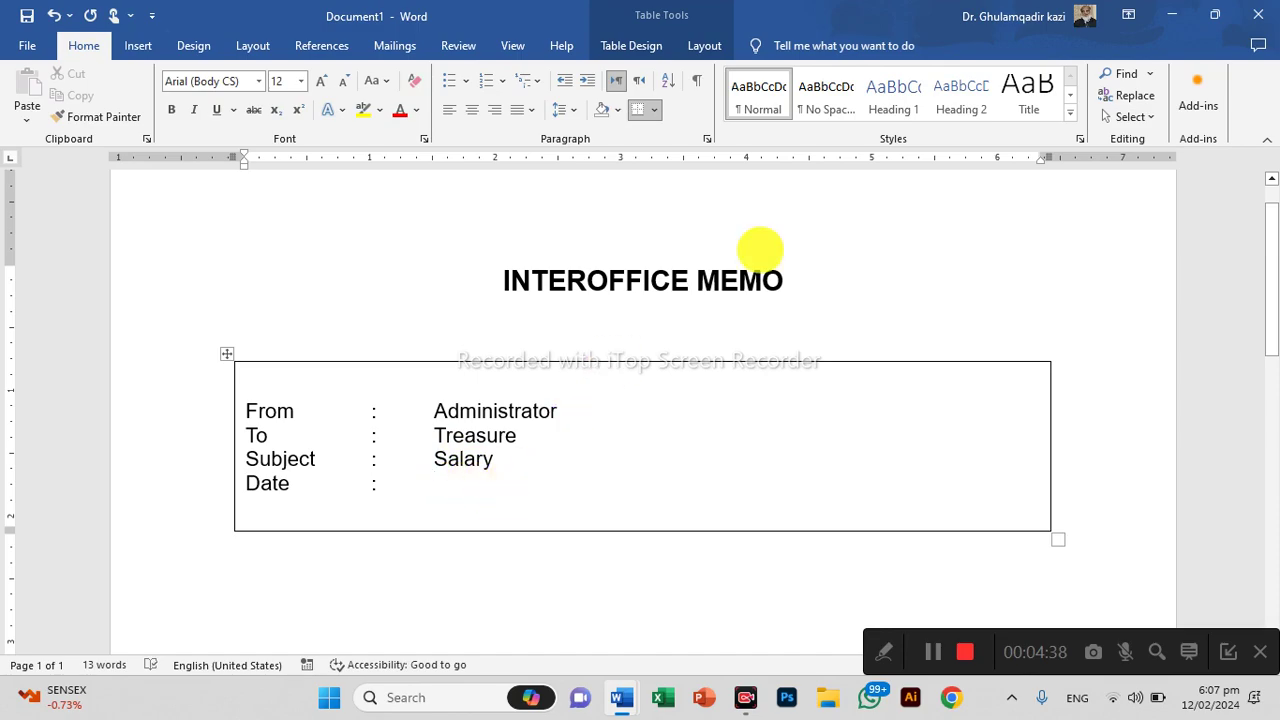
pyautogui.click(138, 46)
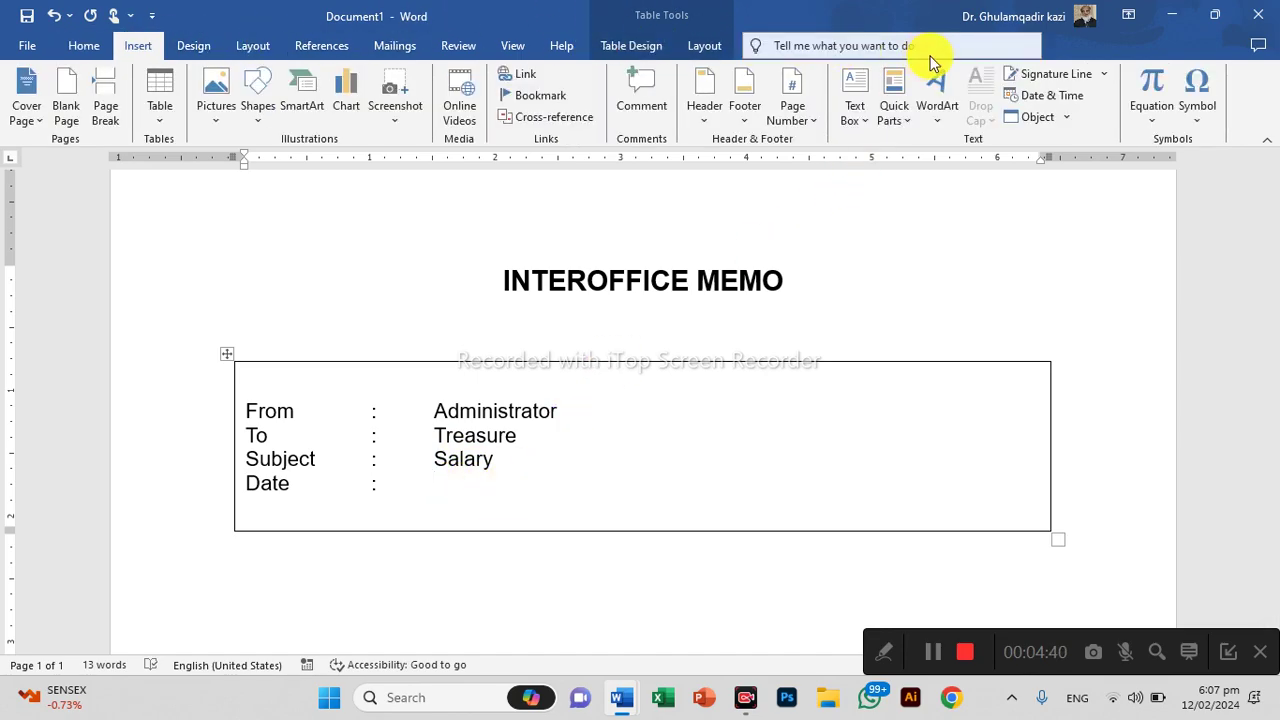
# Insert the date 'Monday, February 12, 2024' after the Date colon
pyautogui.click(1040, 95)
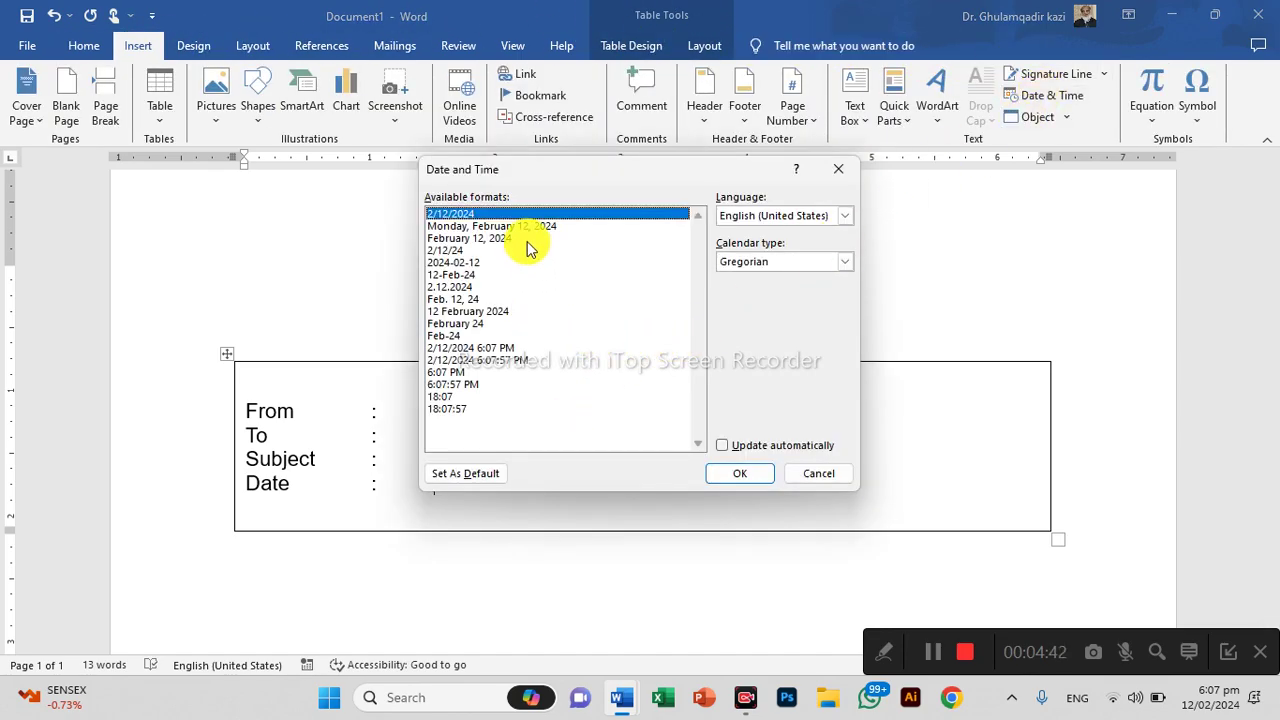
pyautogui.click(535, 228)
pyautogui.click(740, 473)
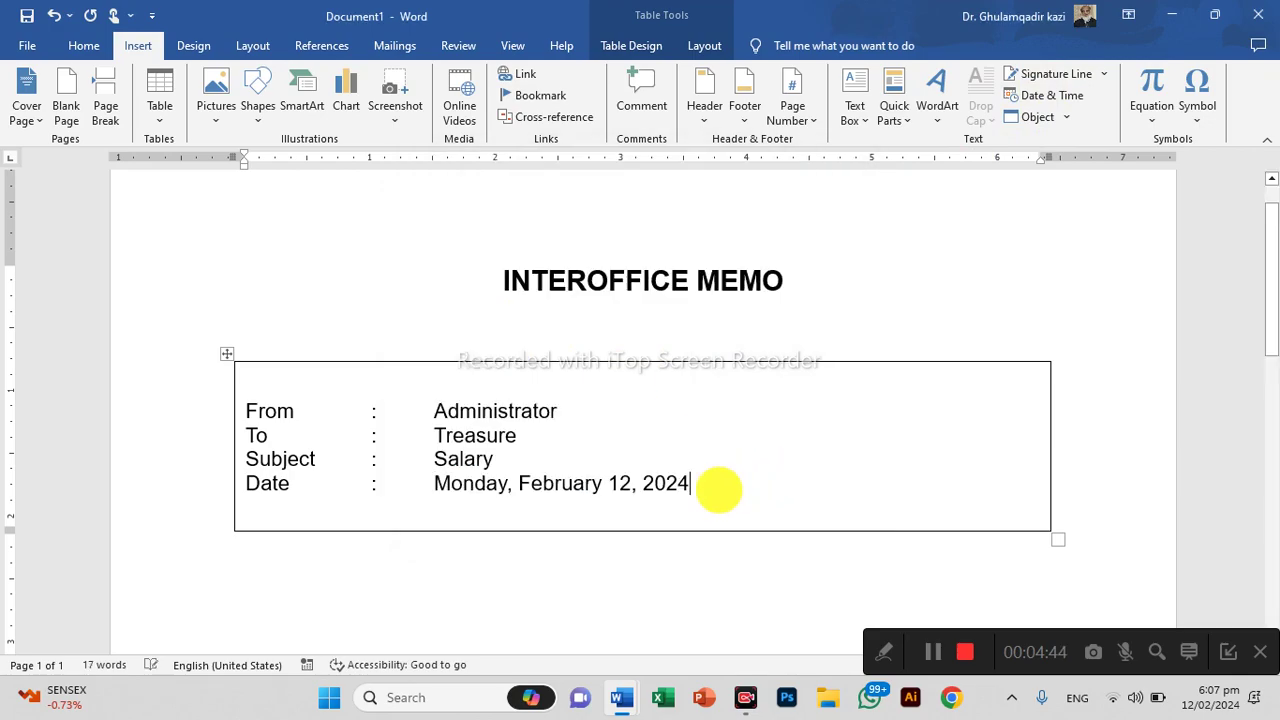
# Give the From through Date rows 1.5 line spacing, then select the whole table
pyautogui.moveTo(270, 410); pyautogui.dragTo(326, 486)
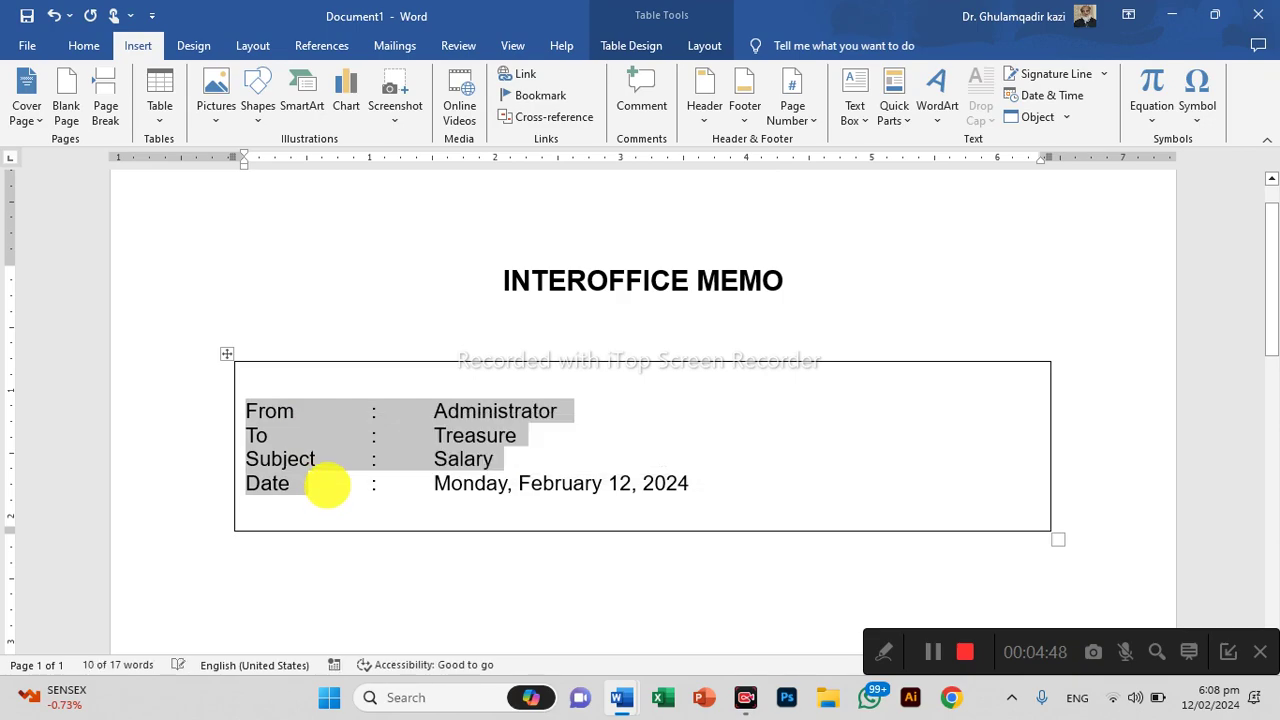
pyautogui.hotkey('ctrl', '5')
pyautogui.click(521, 436)
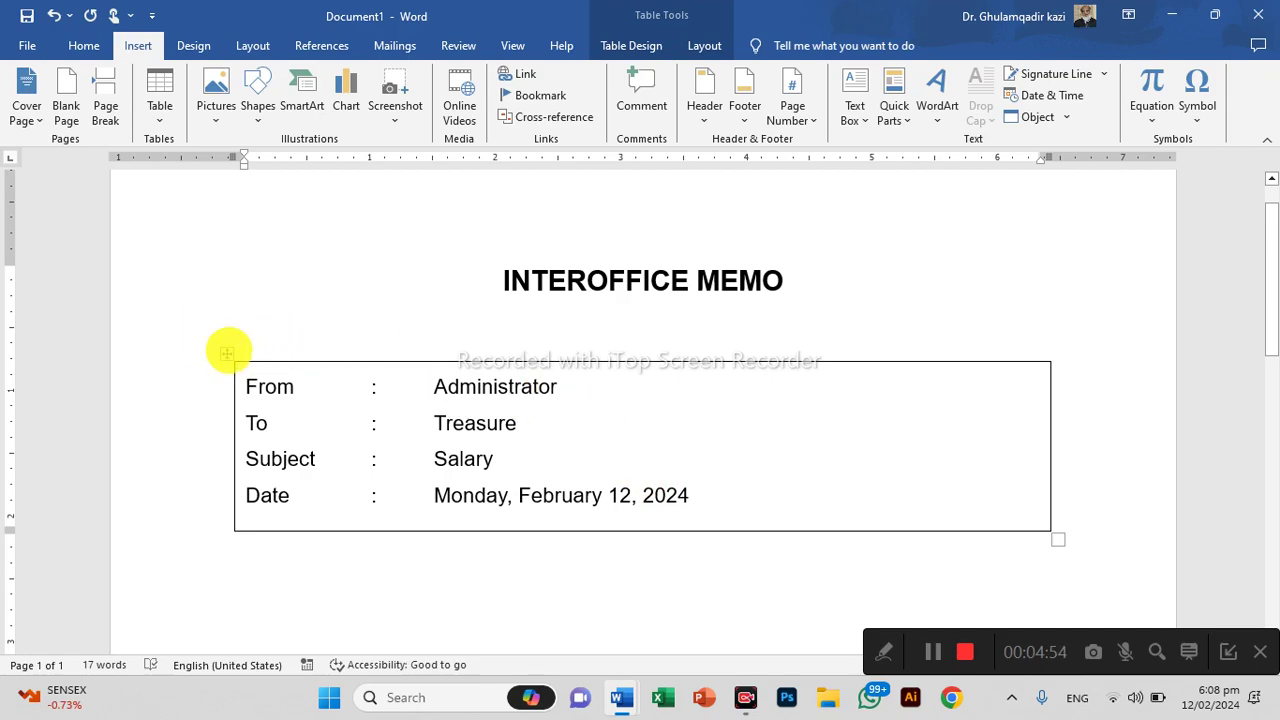
pyautogui.click(227, 354)
pyautogui.click(84, 45)
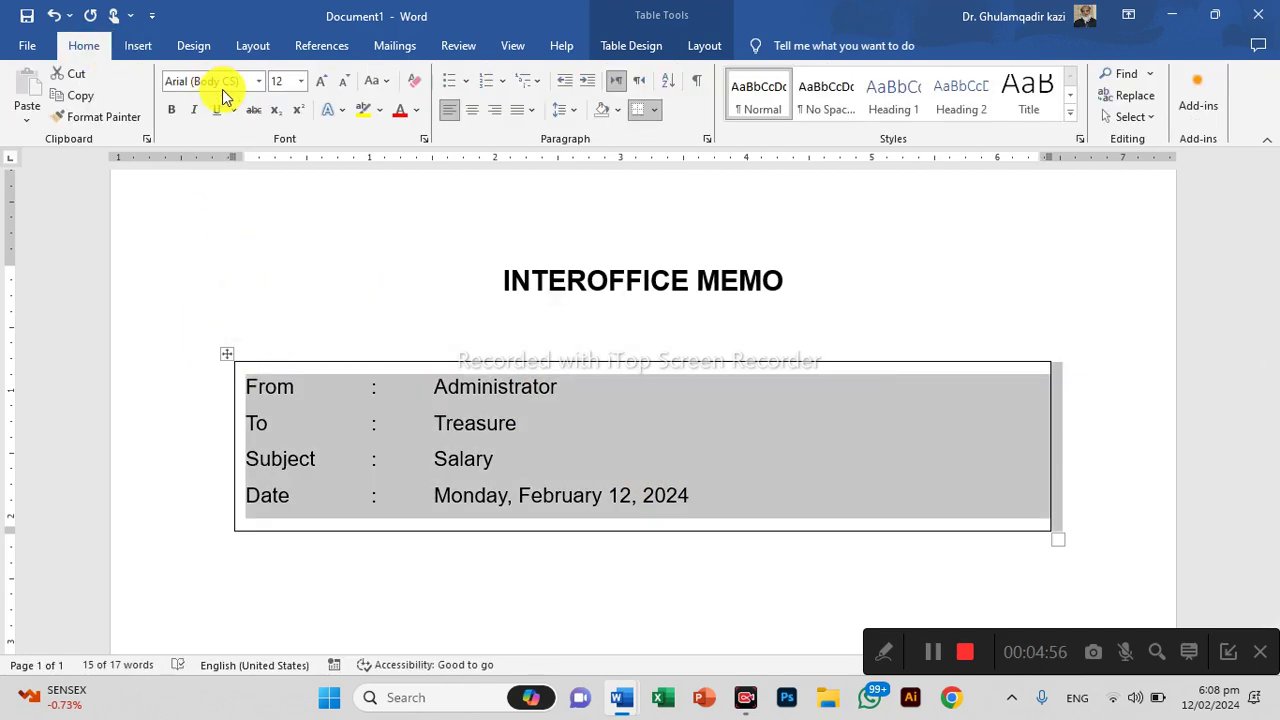
# Remove all borders from the memo table
pyautogui.click(654, 109)
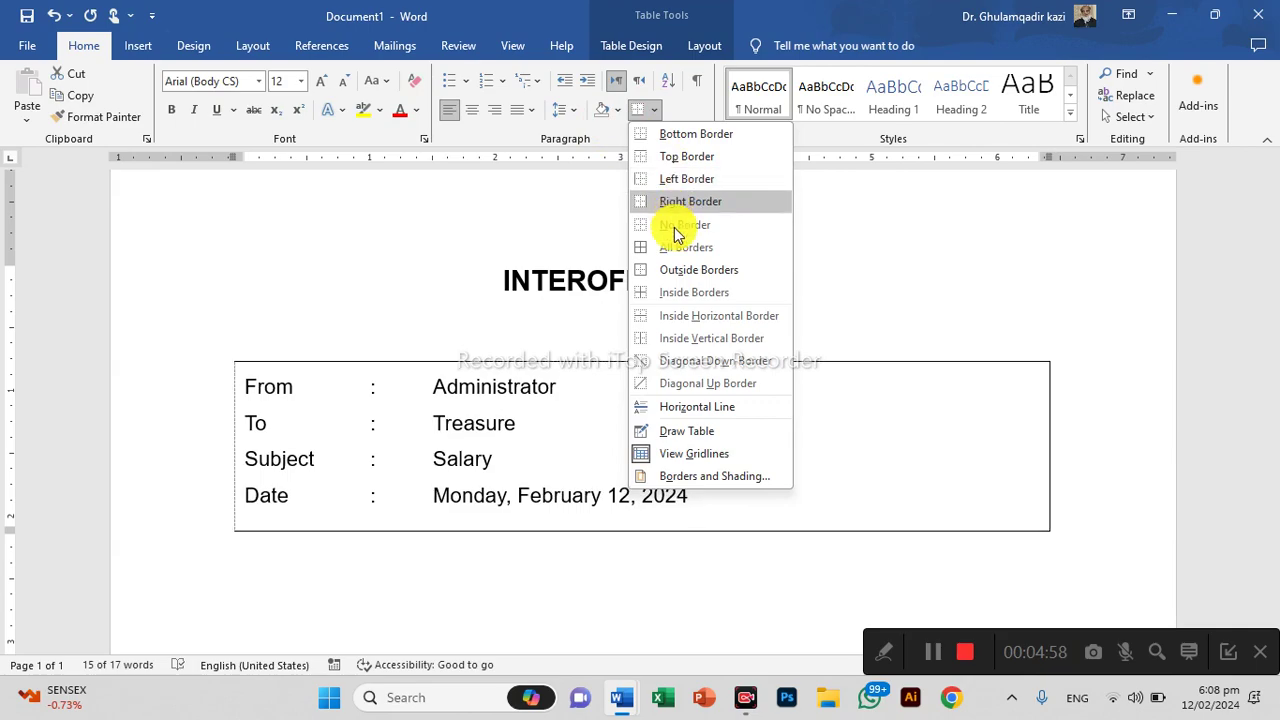
pyautogui.click(672, 225)
pyautogui.click(605, 422)
# Add a solid top border and bottom border to the table, then open the print preview
pyautogui.click(514, 385)
pyautogui.click(651, 112)
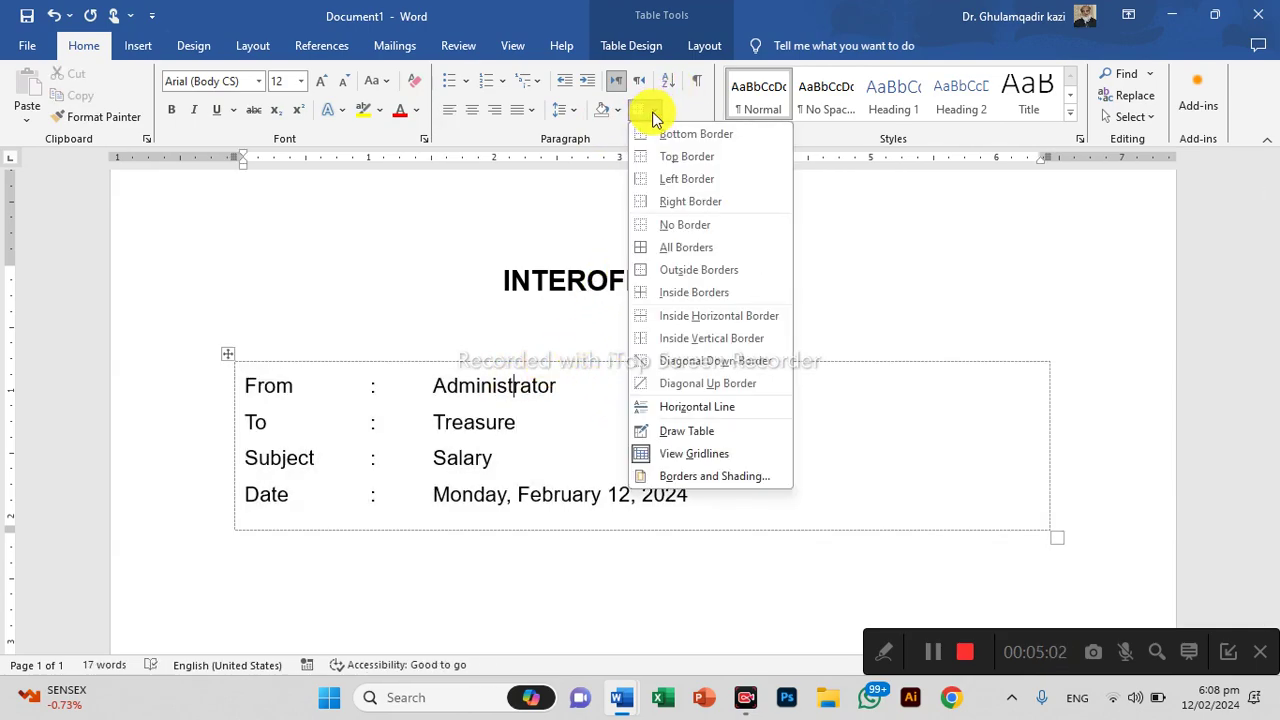
pyautogui.click(668, 154)
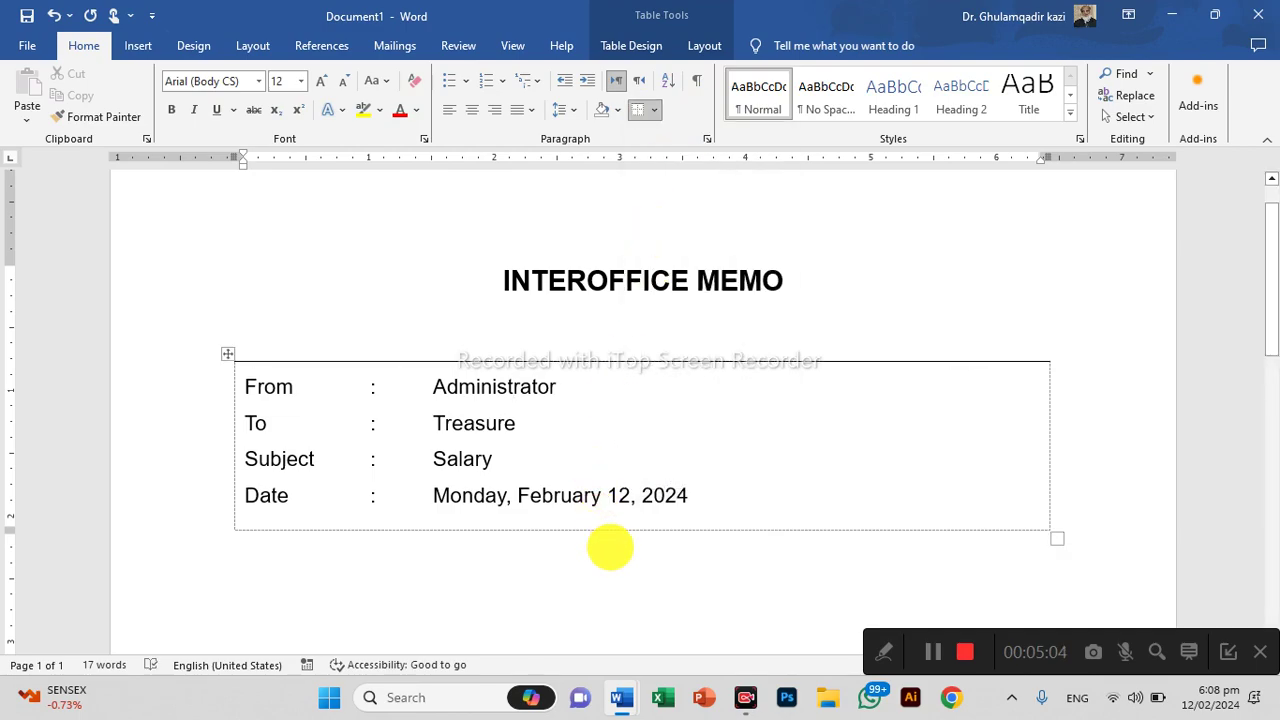
pyautogui.click(625, 494)
pyautogui.click(656, 112)
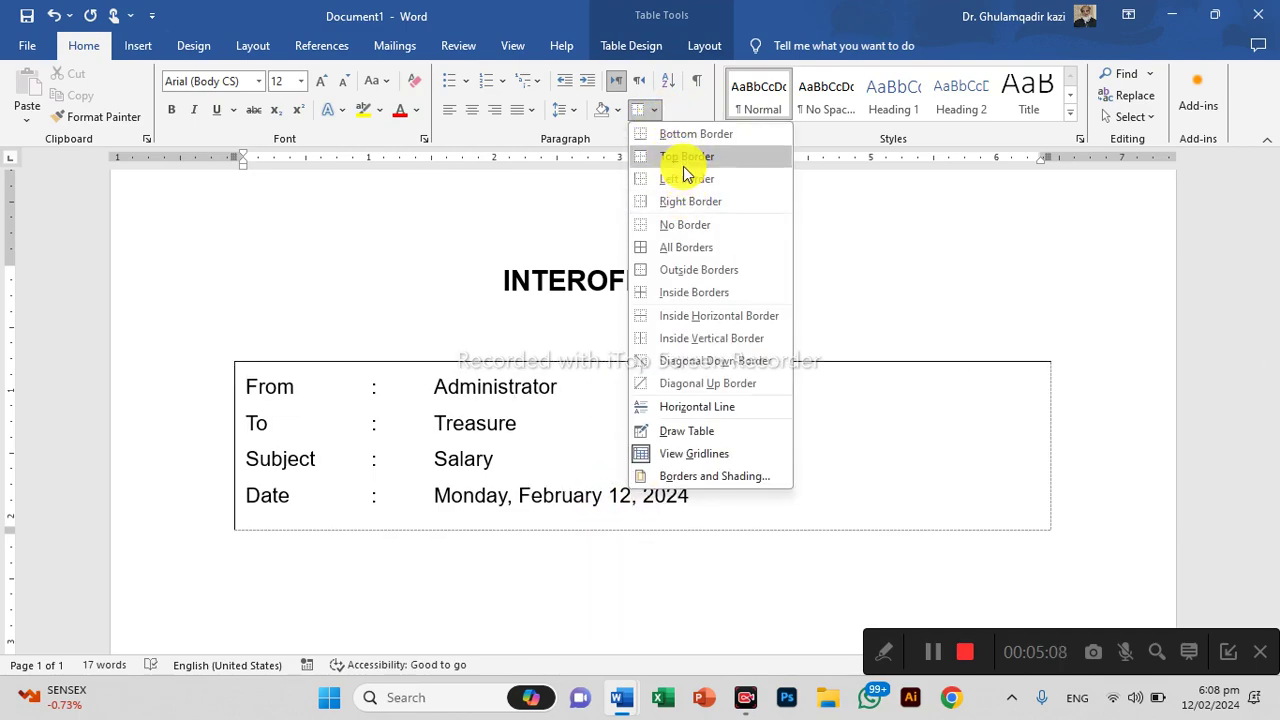
pyautogui.click(678, 134)
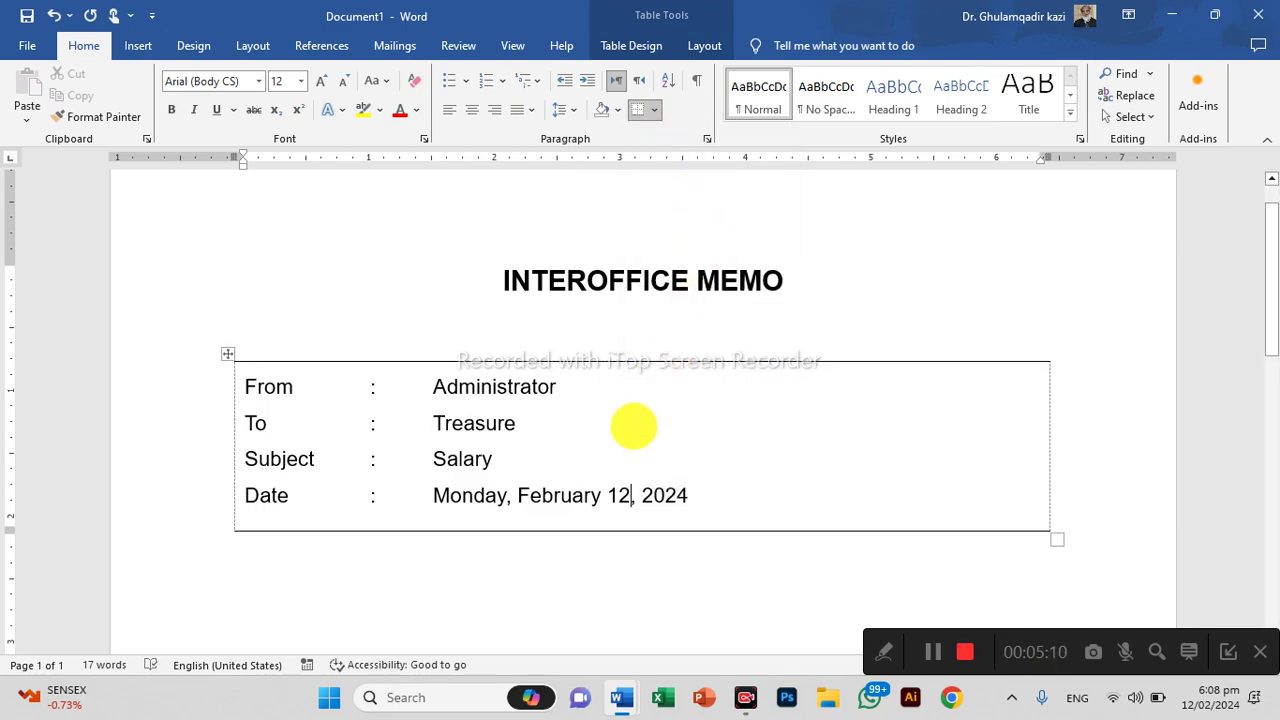
pyautogui.hotkey('ctrl', 'p')
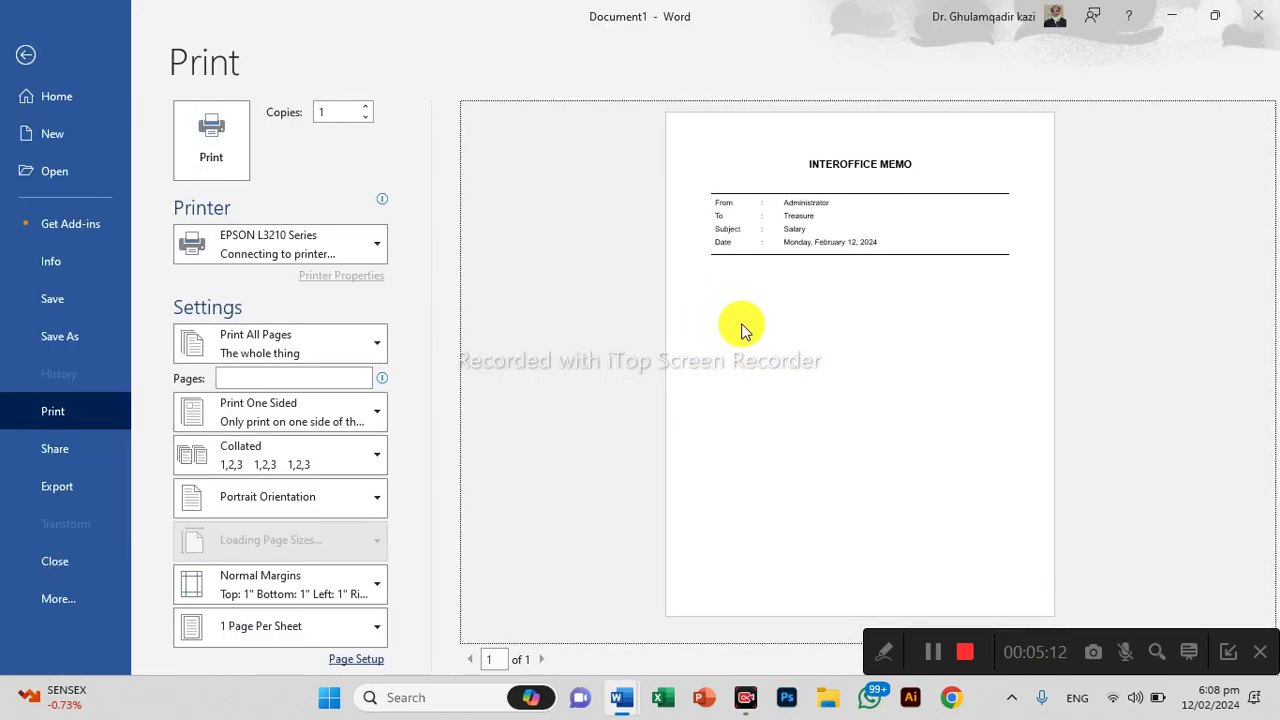
# Zoom into the print preview of the memo, then exit back to Document1
pyautogui.keyDown('ctrl'); pyautogui.scroll(3, 857, 286); pyautogui.keyUp('ctrl')
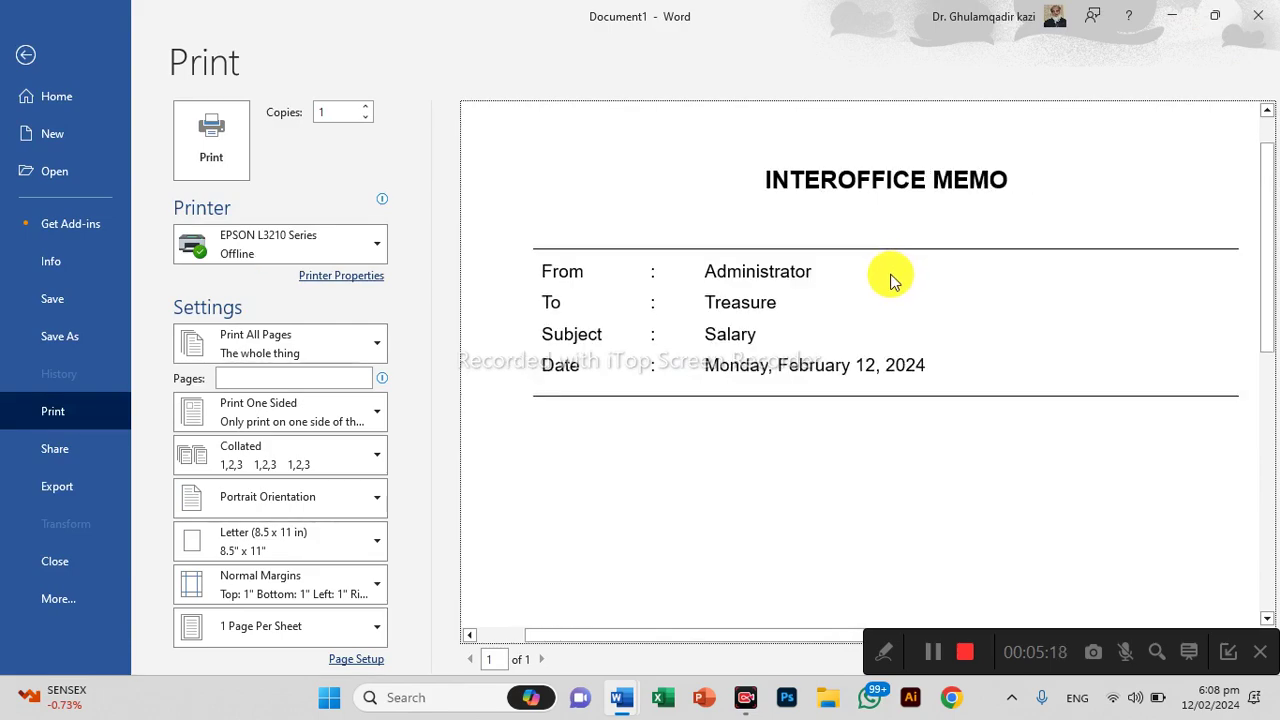
pyautogui.press('Escape')
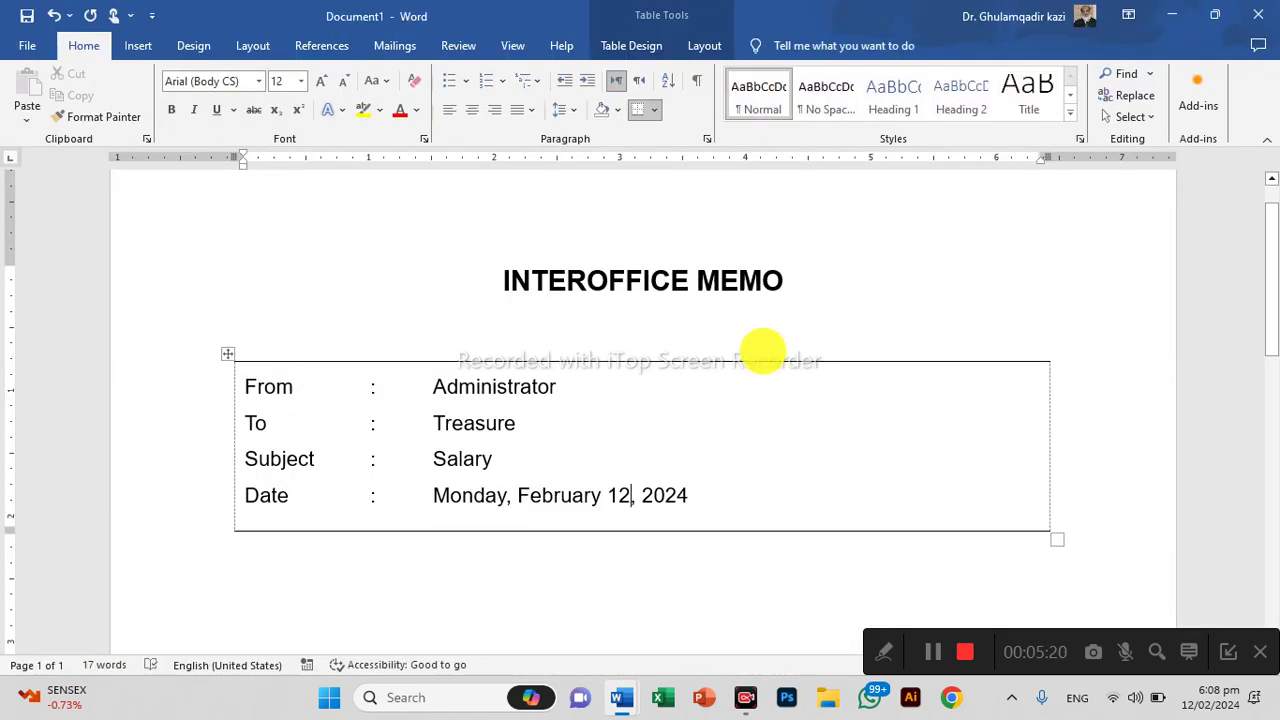
# Pull the table's bottom edge up and set the table text to single spacing
pyautogui.moveTo(988, 530); pyautogui.dragTo(941, 375)
pyautogui.doubleClick(172, 255)
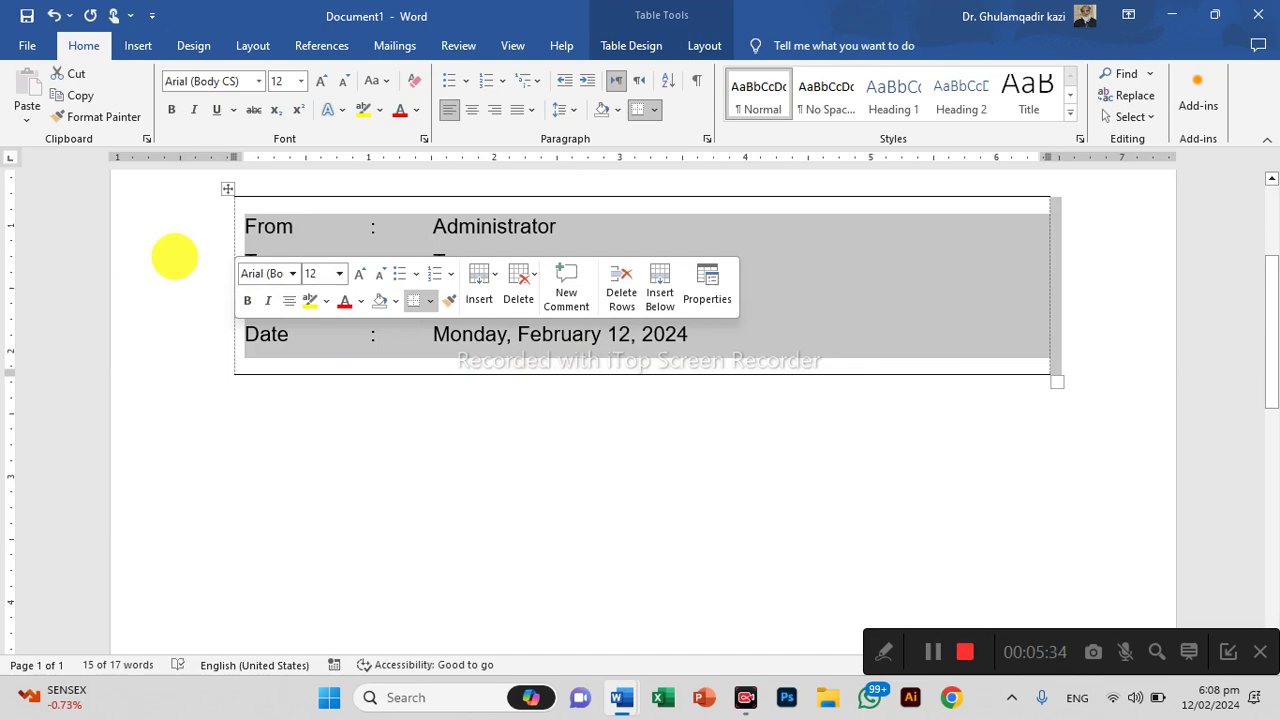
pyautogui.hotkey('ctrl', '1')
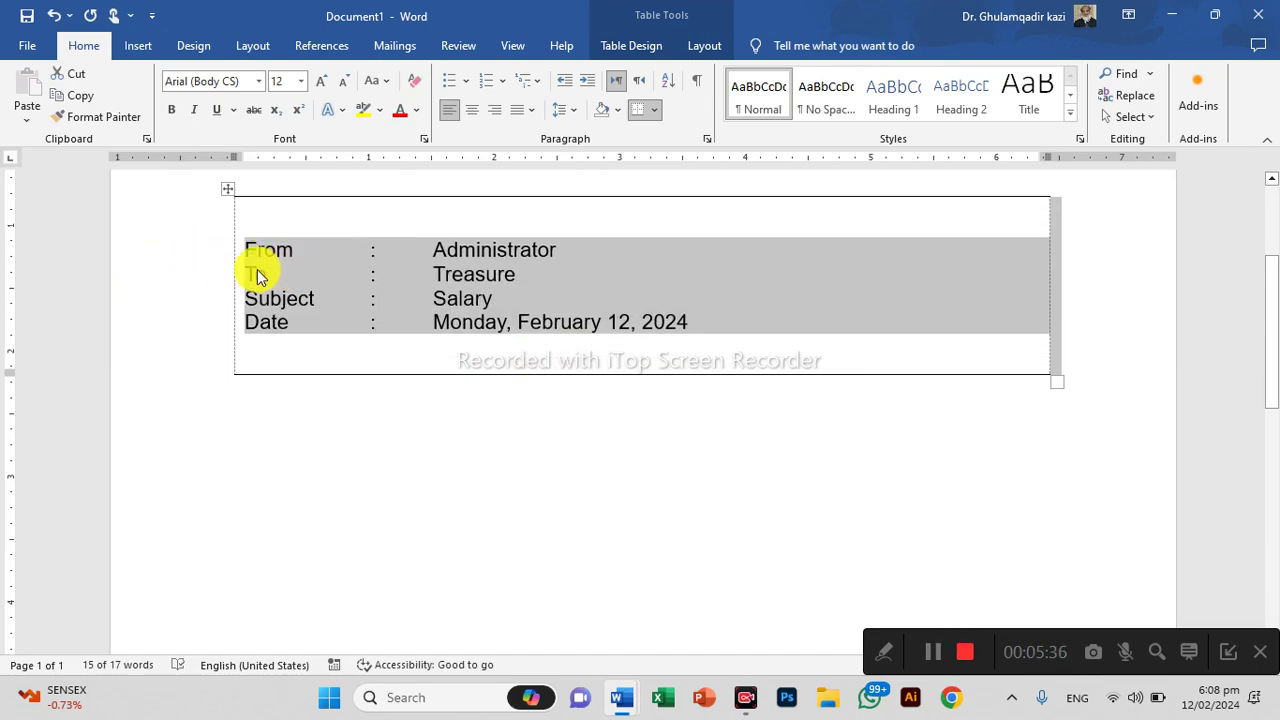
# Insert blank lines before the To, Subject and Date rows to spread them evenly
pyautogui.click(257, 269)
pyautogui.press('Return')
pyautogui.press('Down')
pyautogui.press('Return')
pyautogui.press('Down')
pyautogui.press('Return')
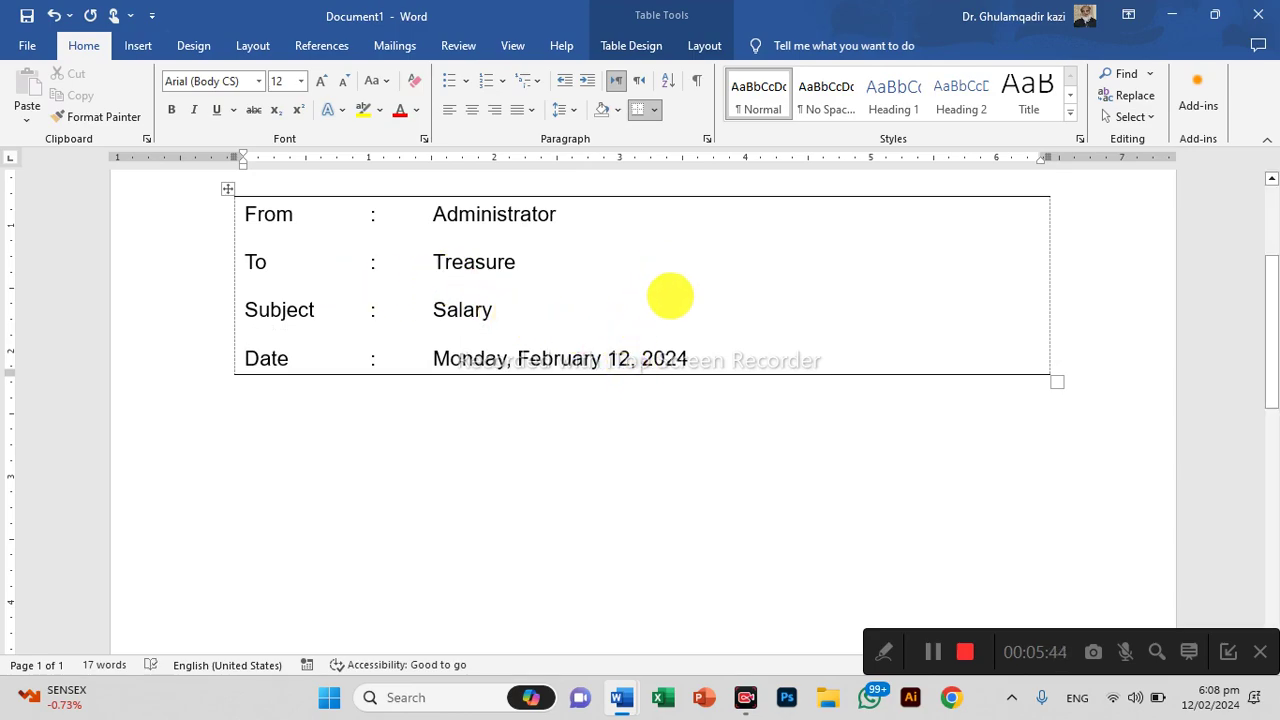
pyautogui.scroll(3, 675, 298)
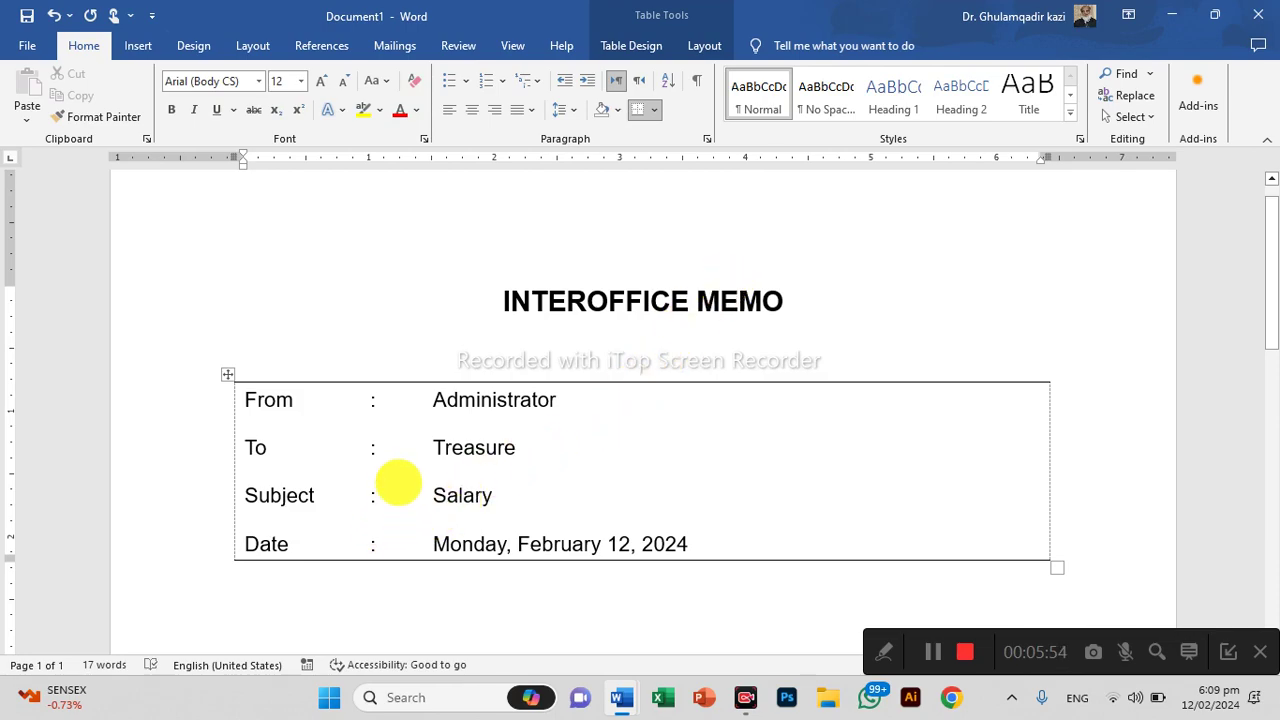
# Paste a copy of the four From, To, Subject and Date memo lines below the table
pyautogui.moveTo(246, 400); pyautogui.dragTo(718, 540)
pyautogui.hotkey('ctrl', 'c')
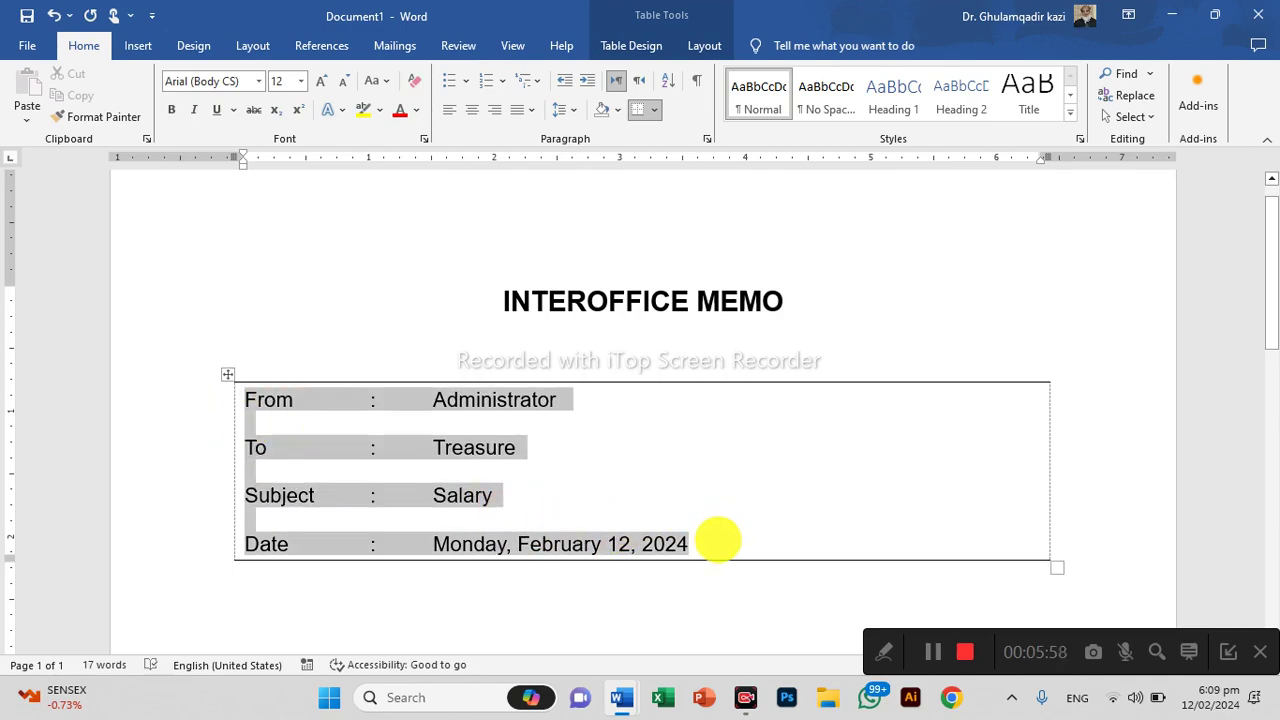
pyautogui.scroll(-2, 640, 580)
pyautogui.click(608, 517)
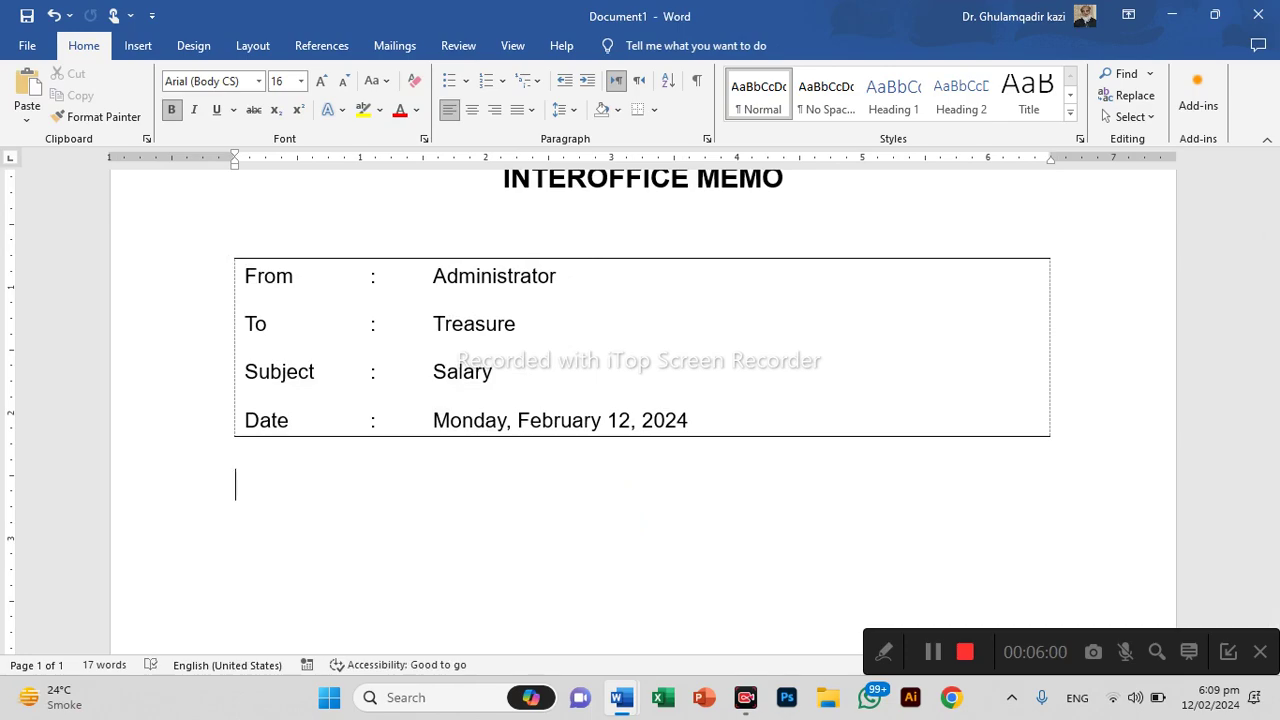
pyautogui.hotkey('ctrl', 'v')
pyautogui.scroll(-3, 615, 510)
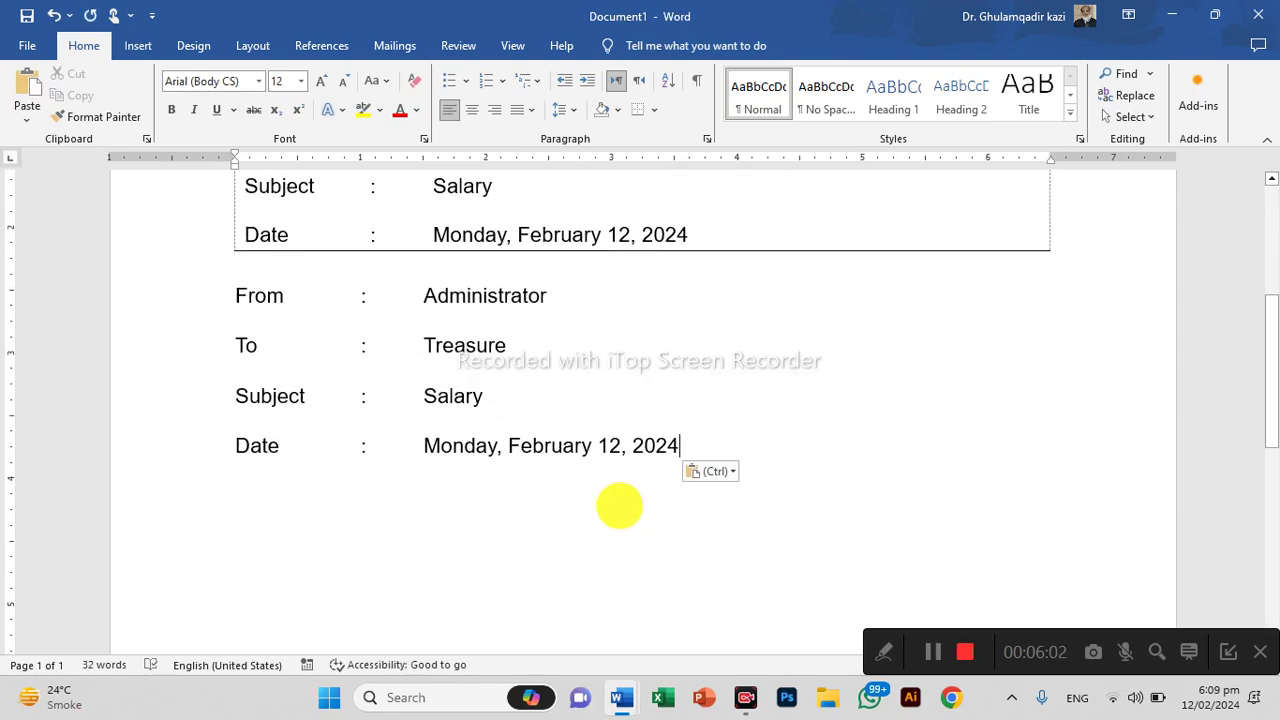
pyautogui.keyDown('ctrl'); pyautogui.scroll(2, 606, 514); pyautogui.keyUp('ctrl')
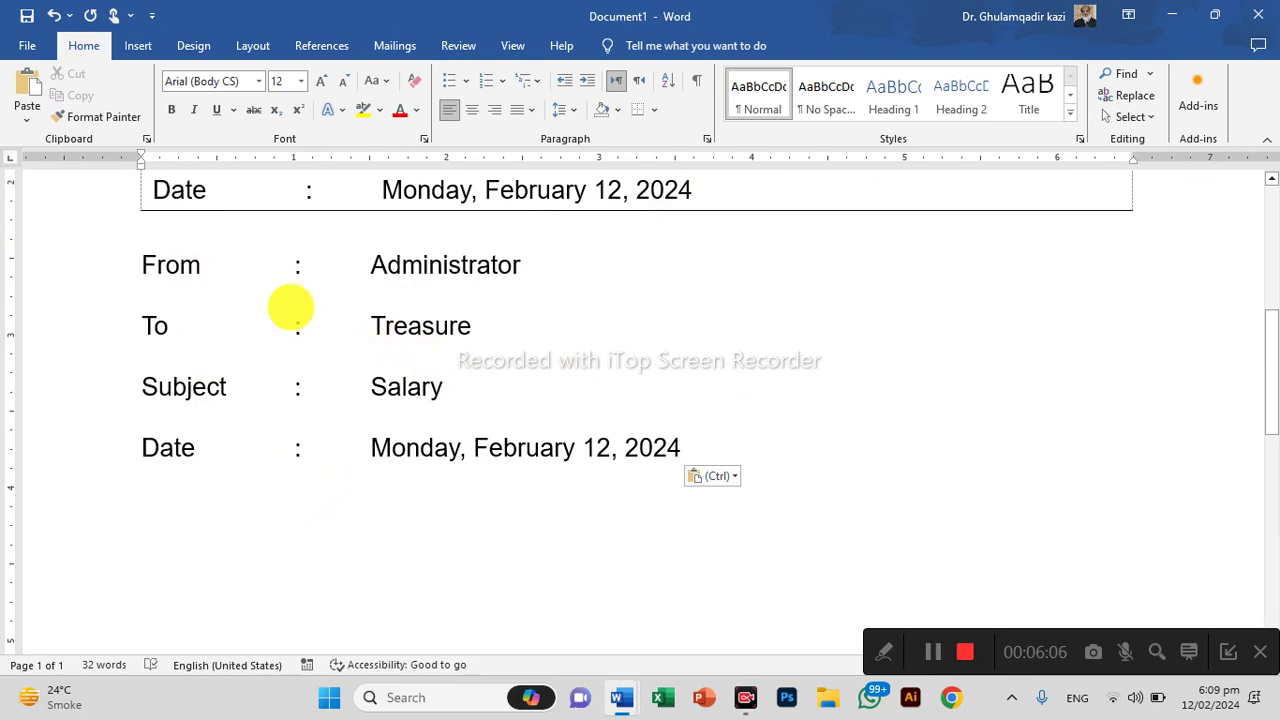
# Add a top border above the pasted From line and a bottom border under the pasted Date line
pyautogui.click(166, 265)
pyautogui.click(424, 266)
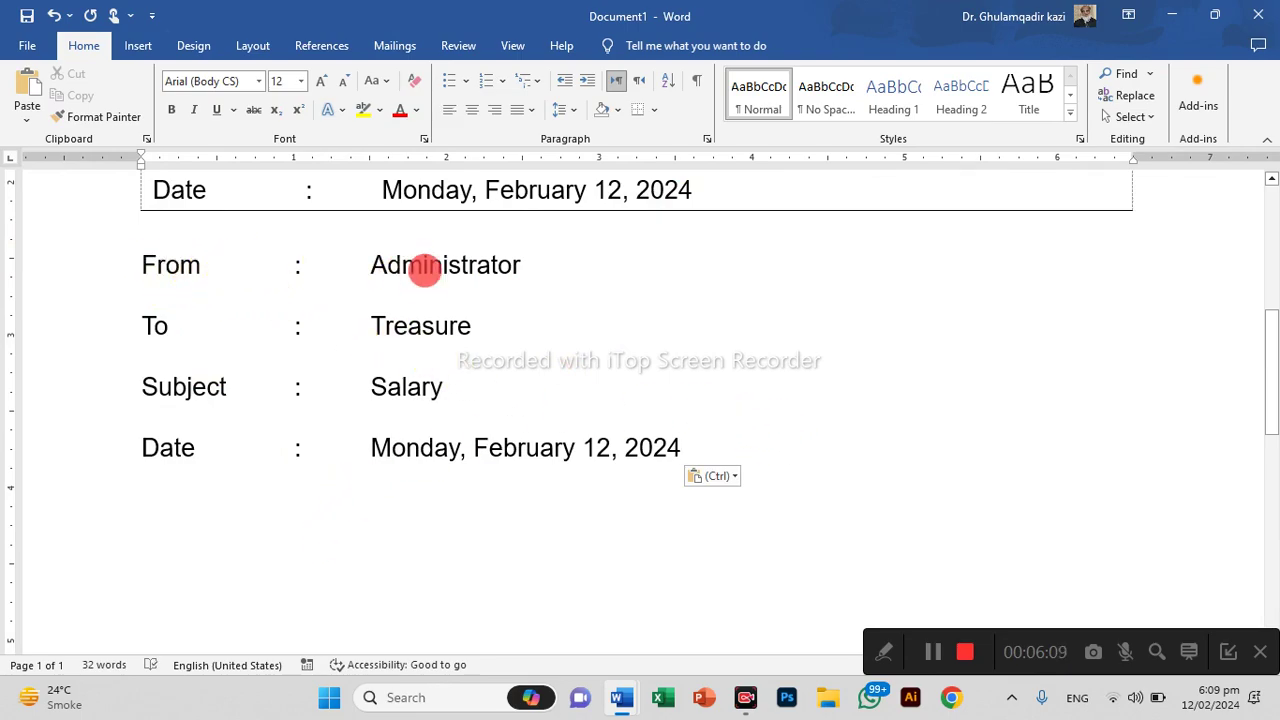
pyautogui.click(653, 110)
pyautogui.click(665, 158)
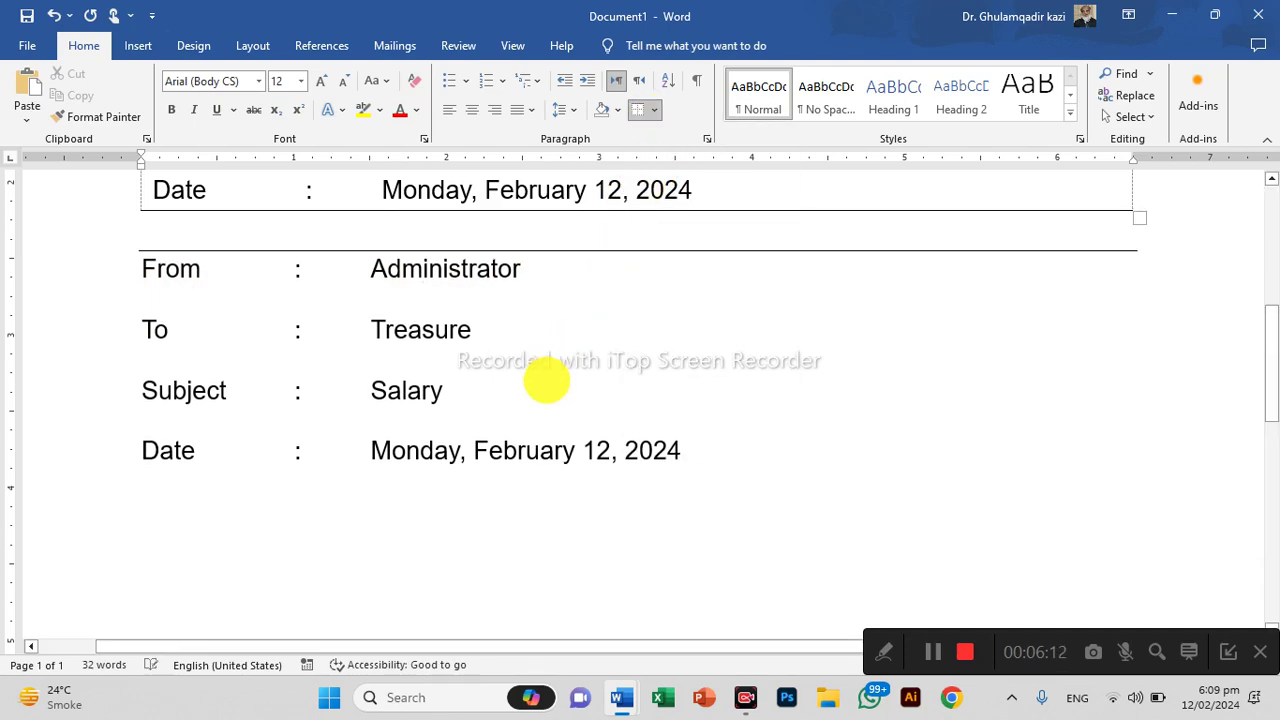
pyautogui.click(527, 450)
pyautogui.click(655, 110)
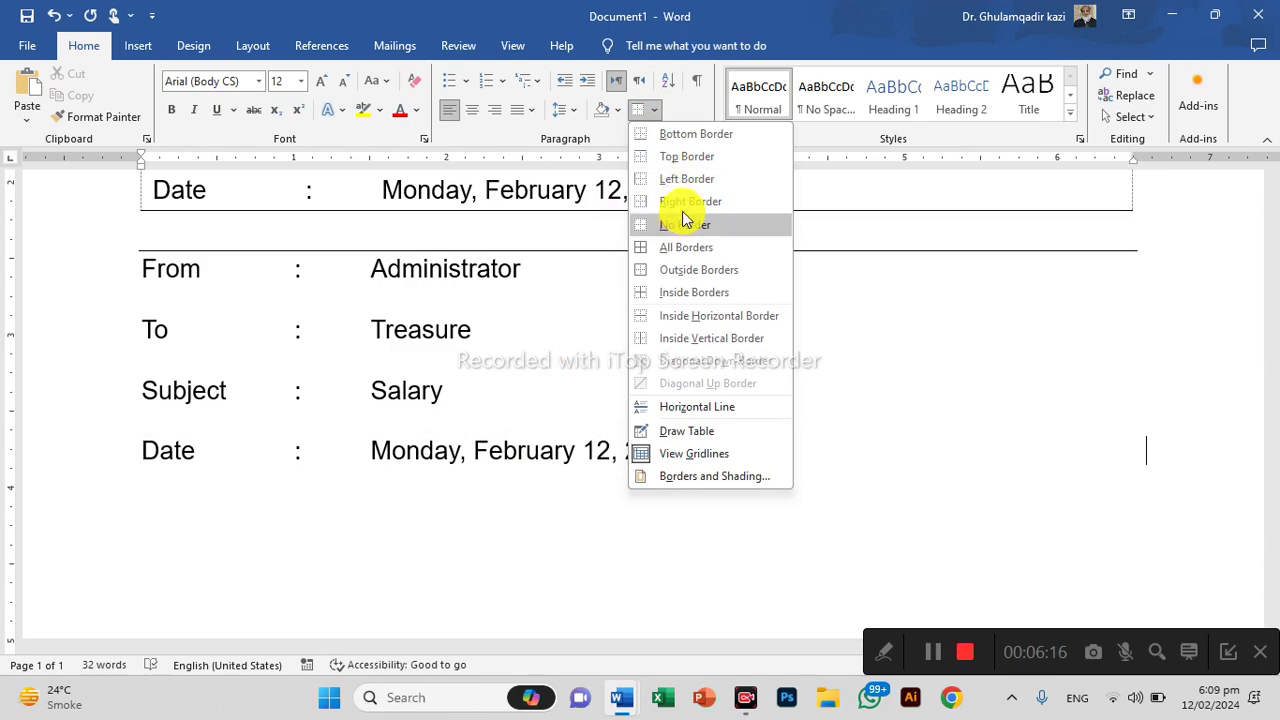
pyautogui.click(665, 133)
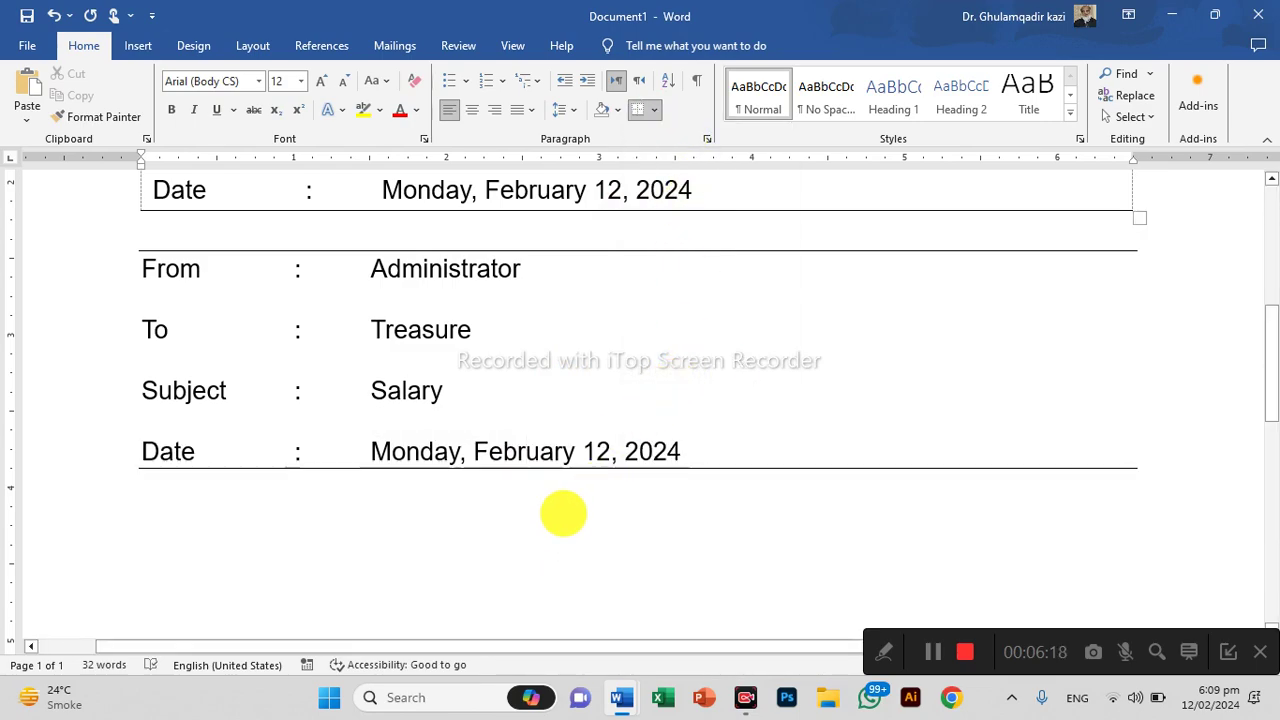
pyautogui.keyDown('ctrl'); pyautogui.scroll(-3, 582, 512); pyautogui.keyUp('ctrl')
pyautogui.keyDown('ctrl'); pyautogui.scroll(-1, 568, 502); pyautogui.keyUp('ctrl')
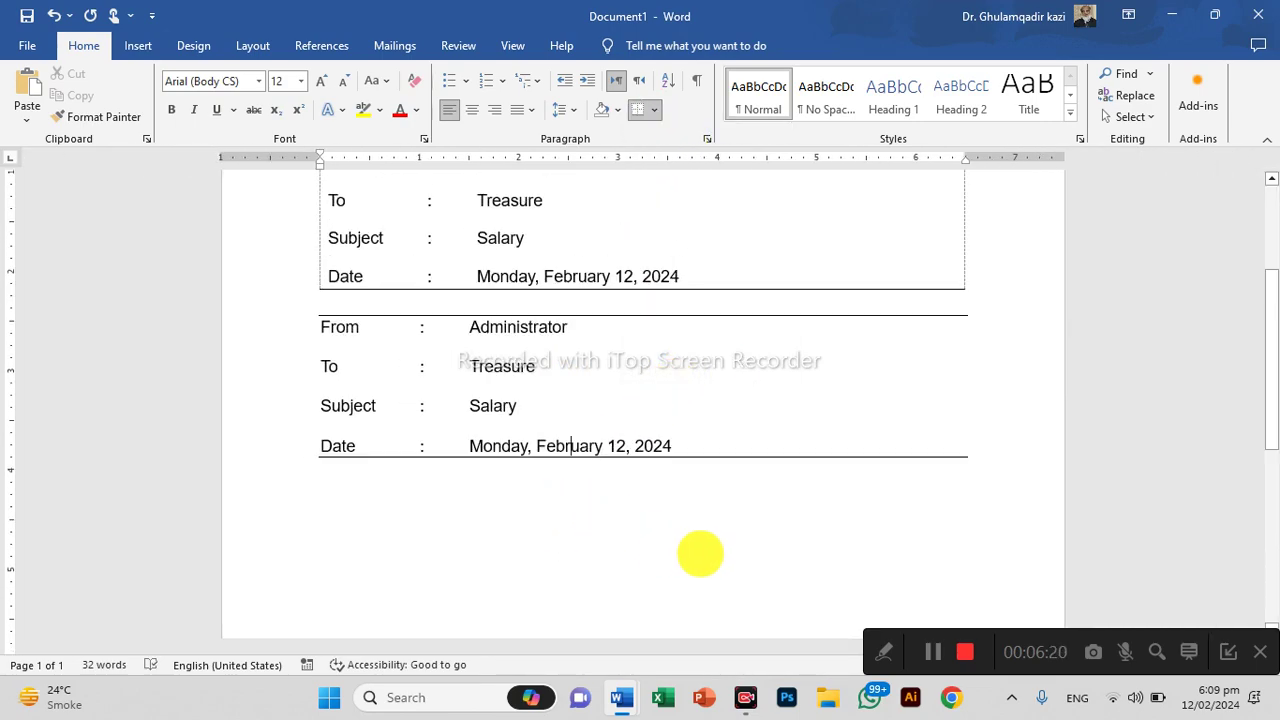
pyautogui.scroll(3, 700, 554)
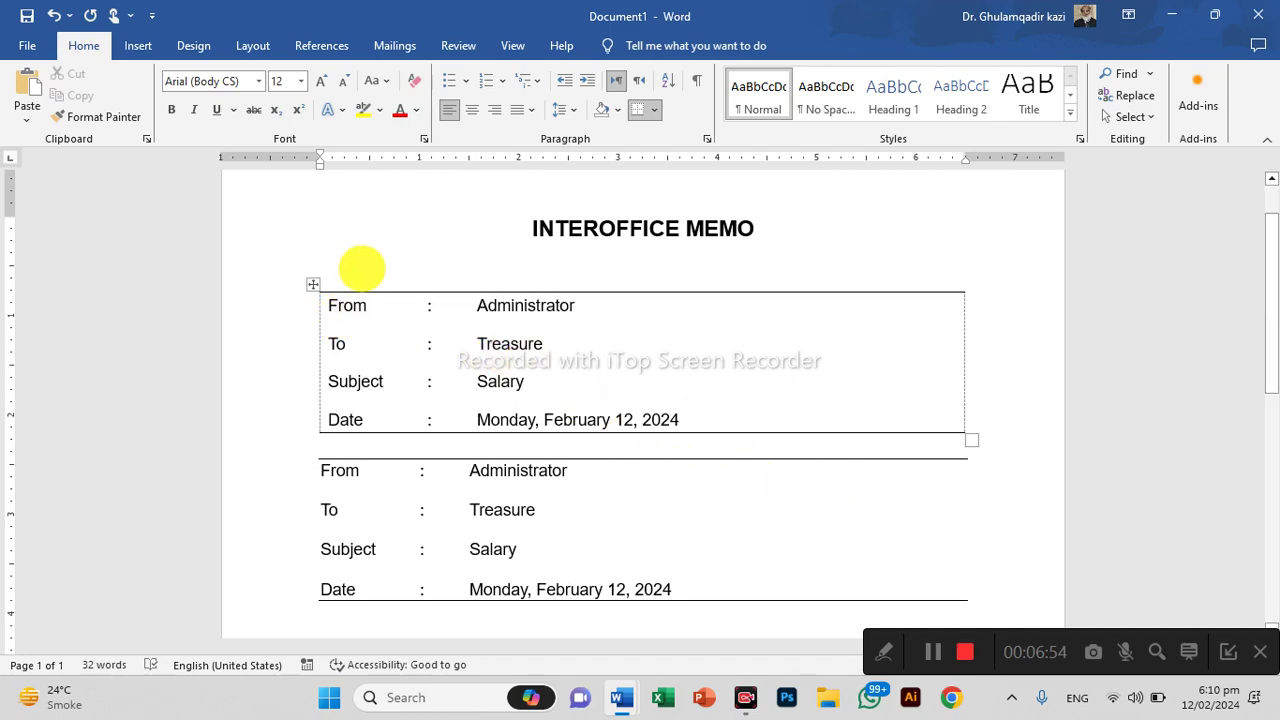
# Delete the duplicated From/To/Subject/Date block and type 'Dear Sir' on the line below the table
pyautogui.moveTo(471, 346); pyautogui.dragTo(634, 383)
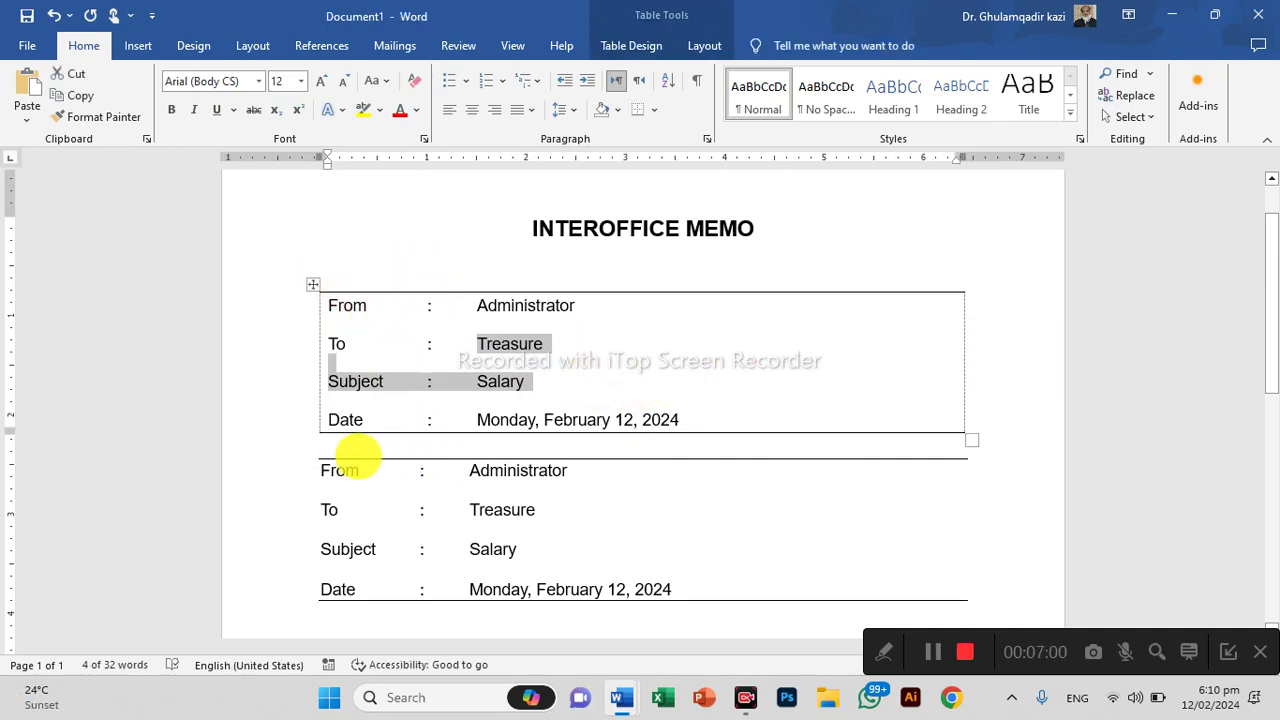
pyautogui.moveTo(343, 440); pyautogui.dragTo(357, 606)
pyautogui.scroll(-1, 360, 634)
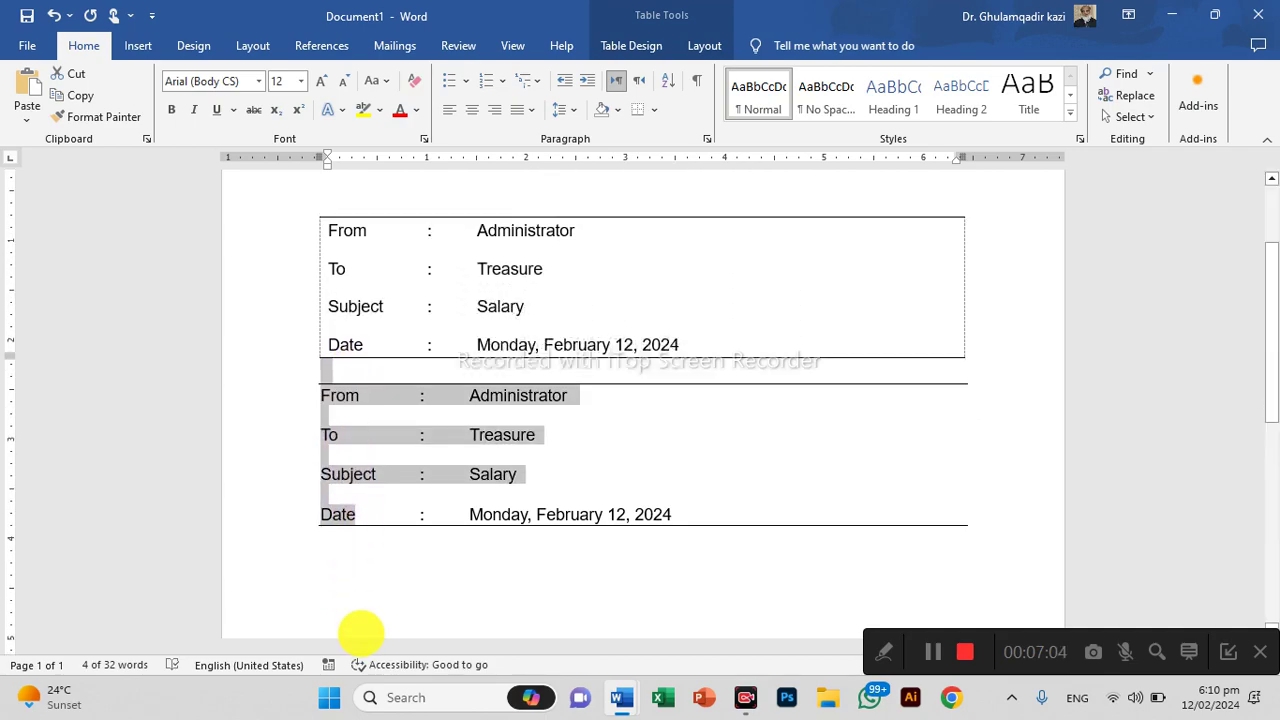
pyautogui.press('Delete')
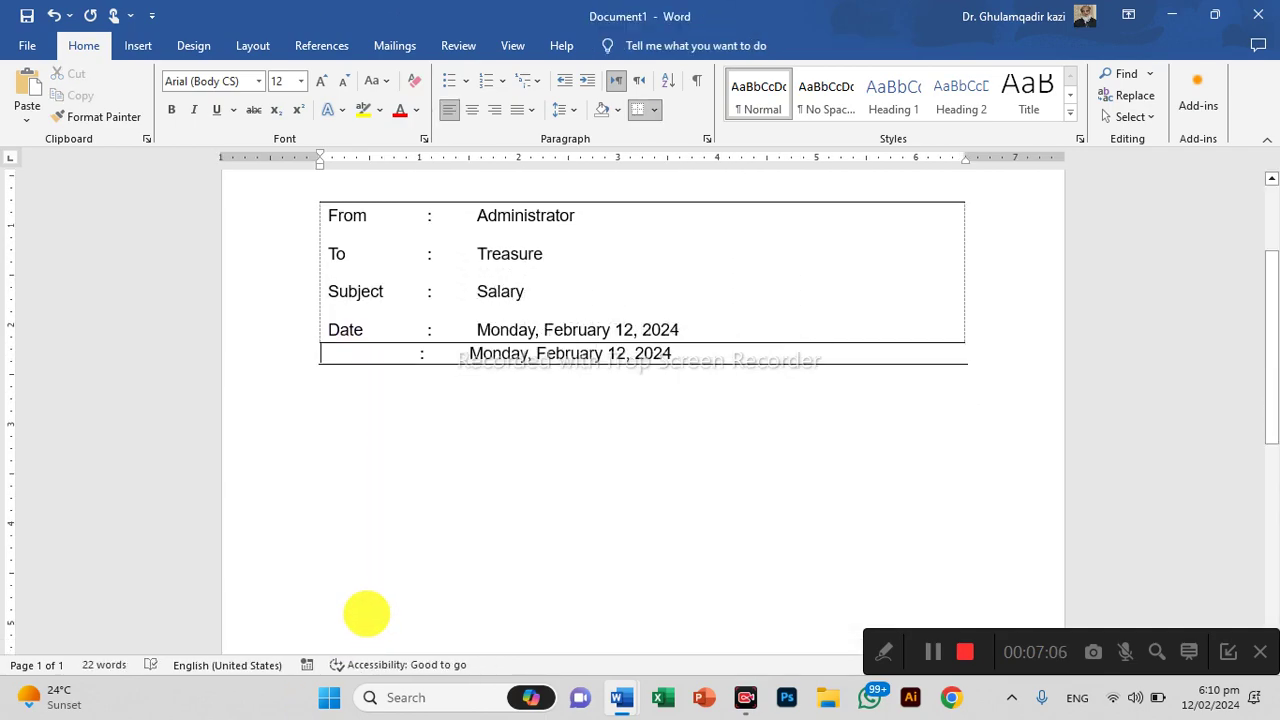
pyautogui.hotkey('ctrl', 'z')
pyautogui.hotkey('shift', 'End')
pyautogui.hotkey('ctrl', 'c')
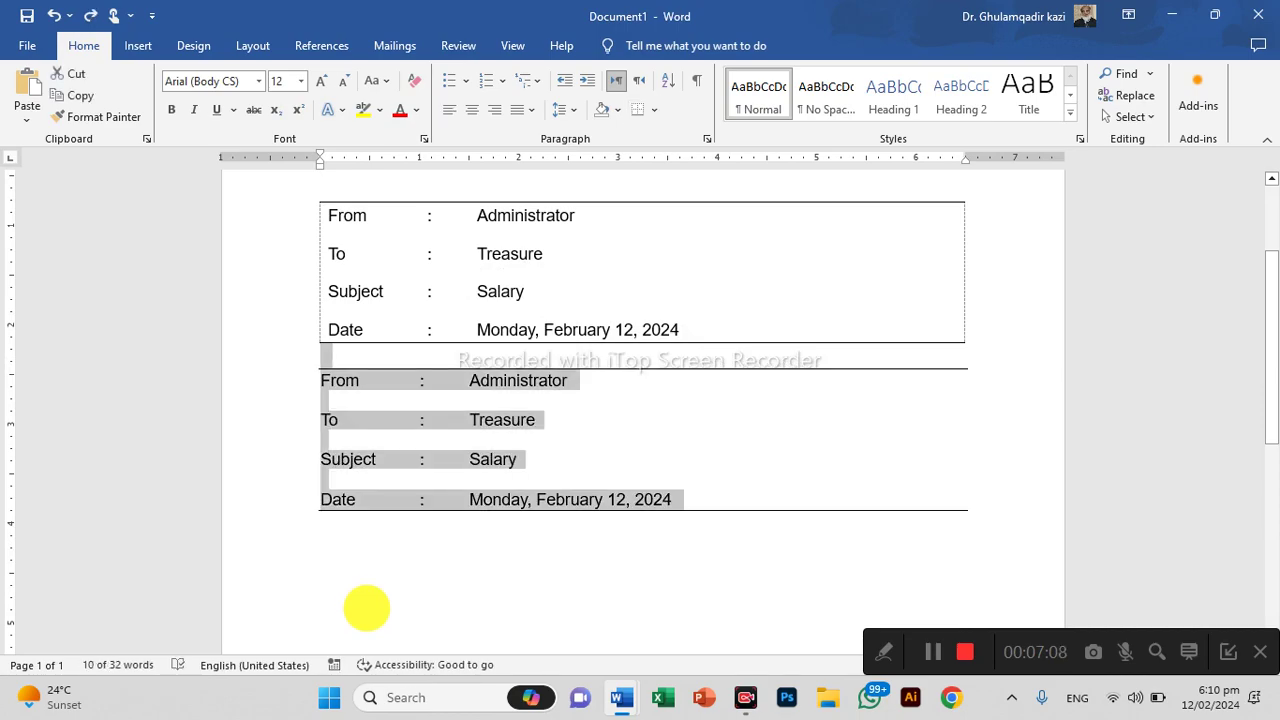
pyautogui.press('Delete')
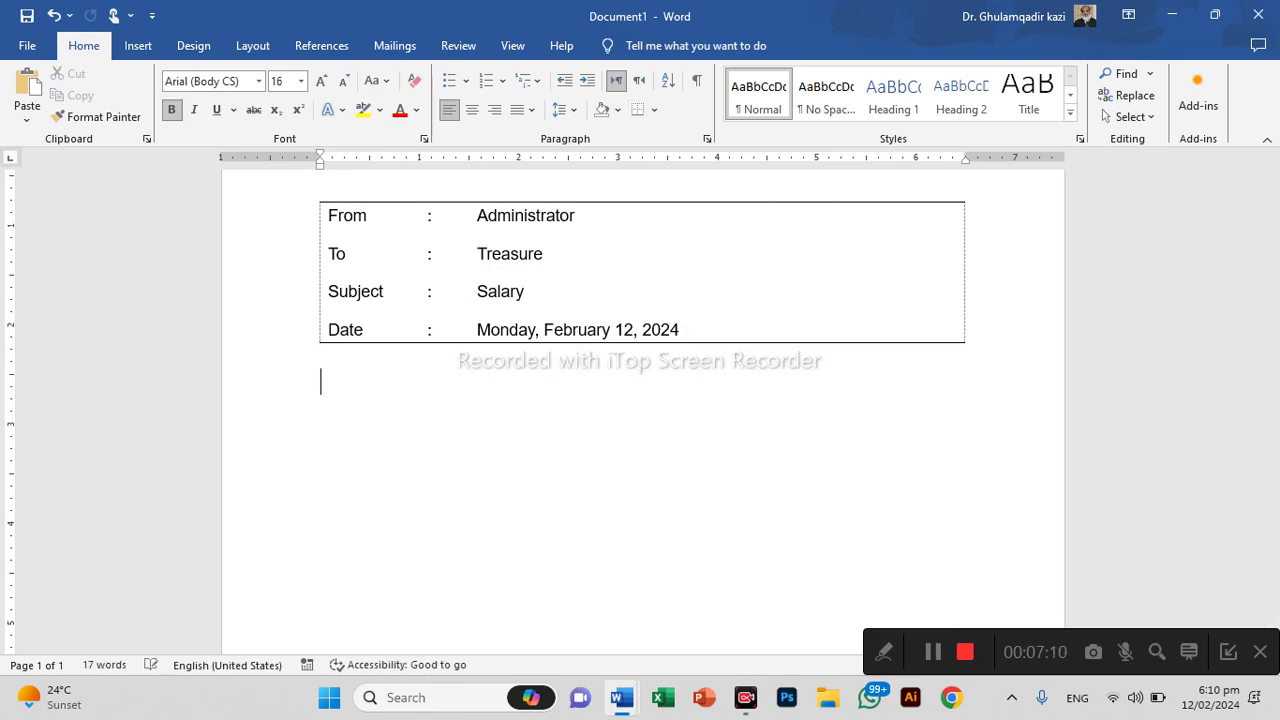
pyautogui.write('Dear Sir,')
# Make the 'Dear Sir,' salutation plain, non-bold 12 pt text
pyautogui.hotkey('shift', 'Home')
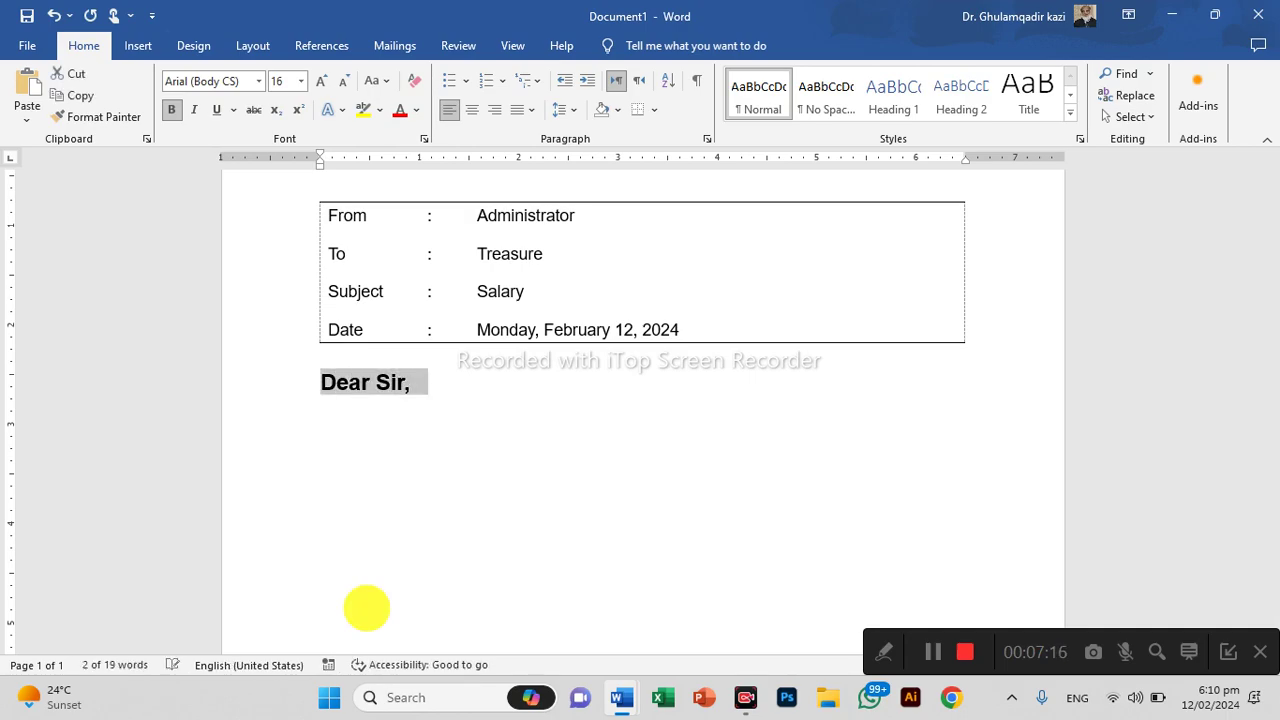
pyautogui.hotkey('ctrl', 'v')
pyautogui.hotkey('ctrl', 'z')
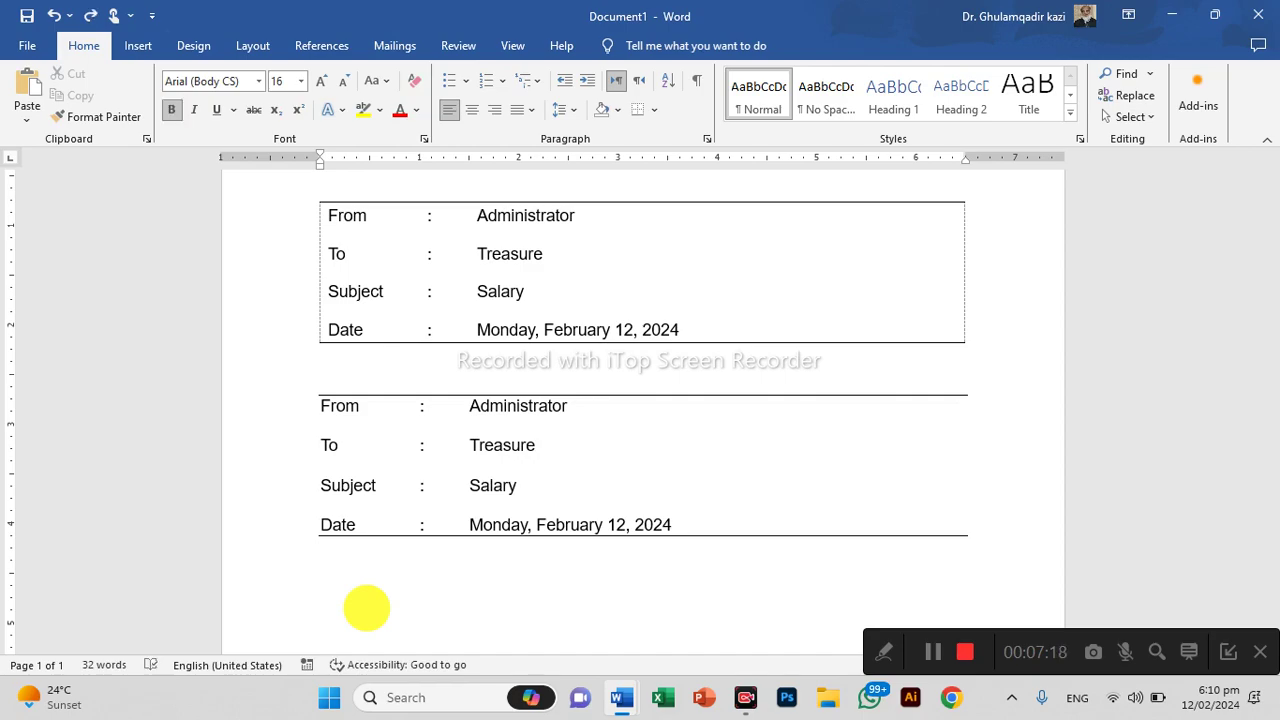
pyautogui.hotkey('ctrl', 'z')
pyautogui.hotkey('ctrl', 'b')
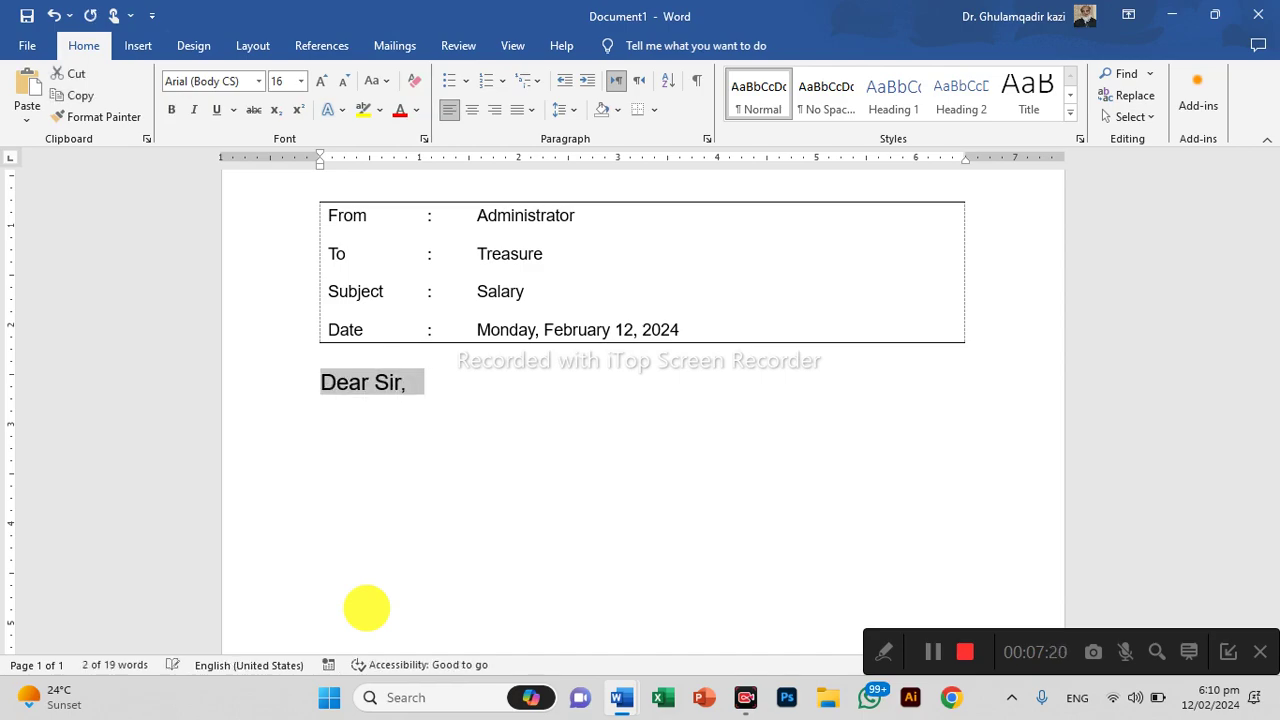
pyautogui.hotkey('ctrl', '[')
pyautogui.hotkey('ctrl', '[')
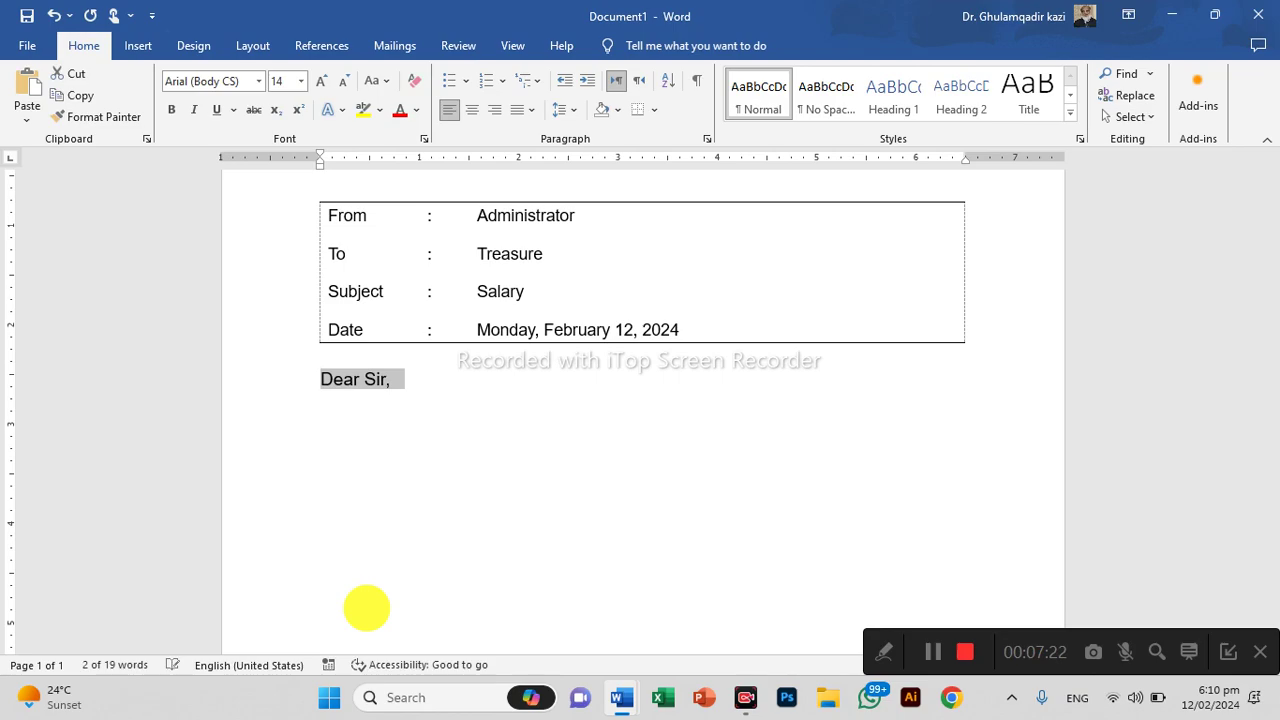
pyautogui.hotkey('ctrl', '[')
pyautogui.press('End')
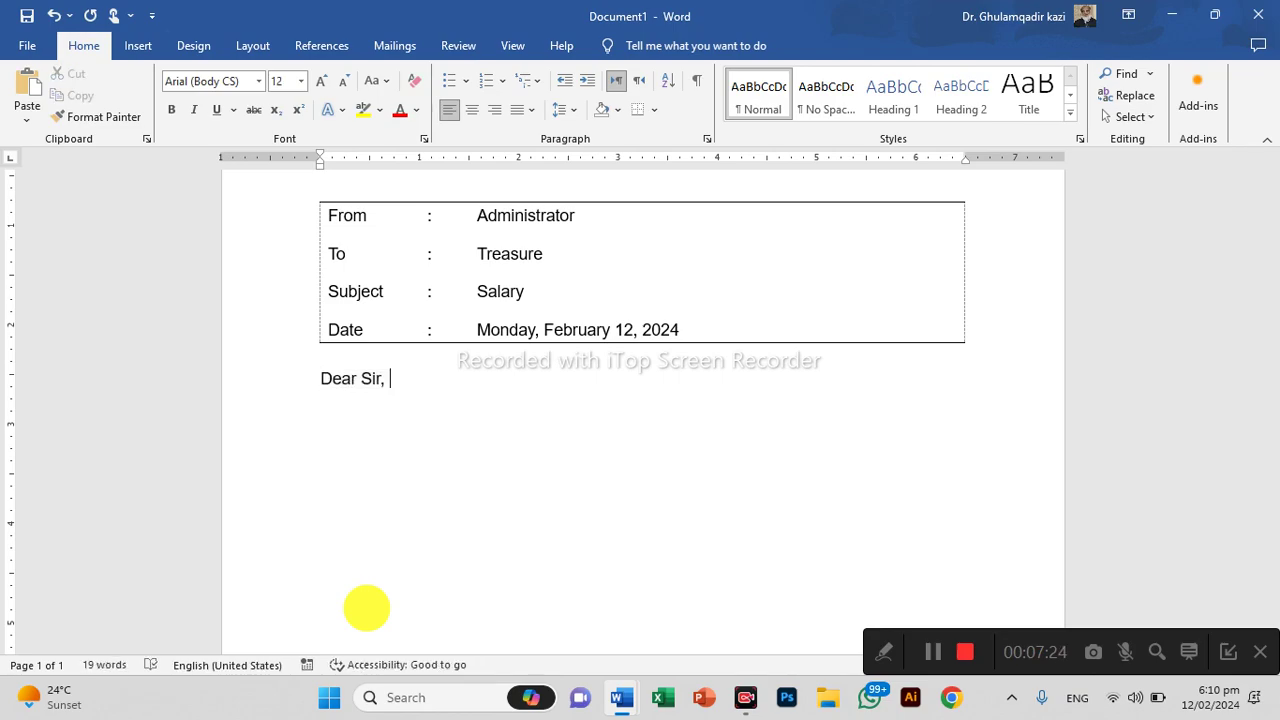
# Add two full-width underscore rules below the salutation, with a blank line after 'Dear Sir,'
pyautogui.press('Return')
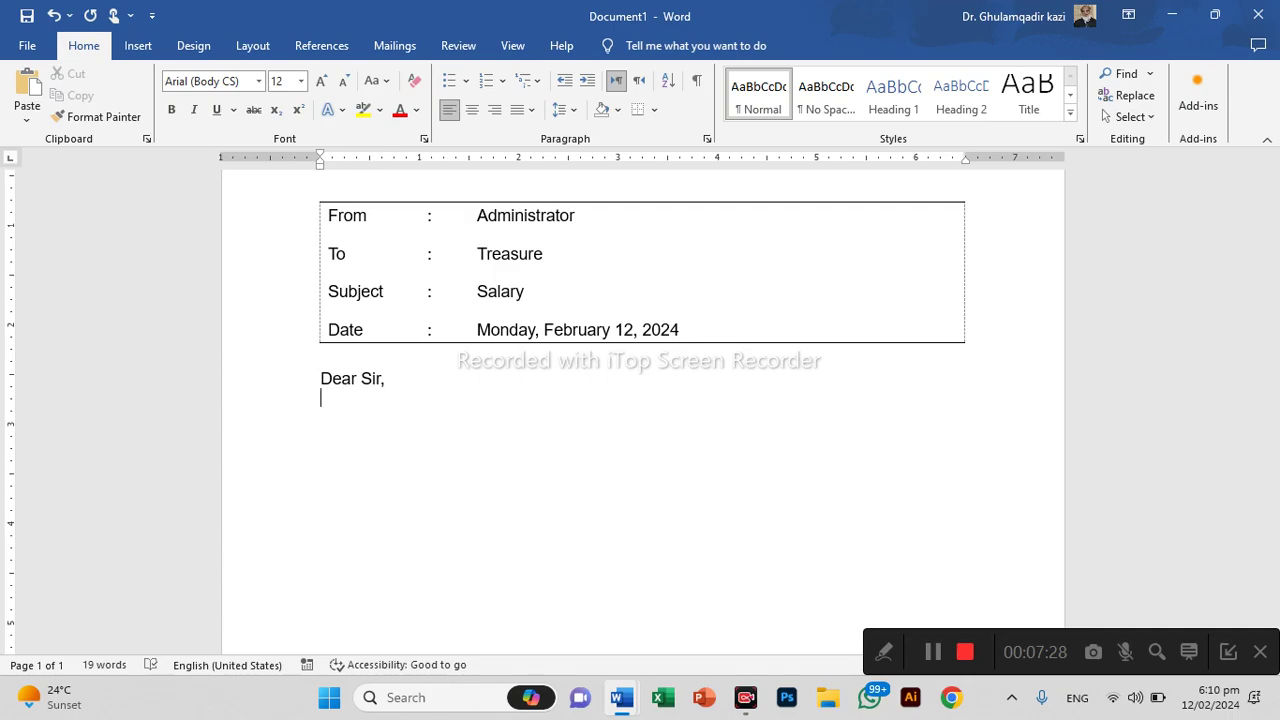
pyautogui.write('_____________________________________')
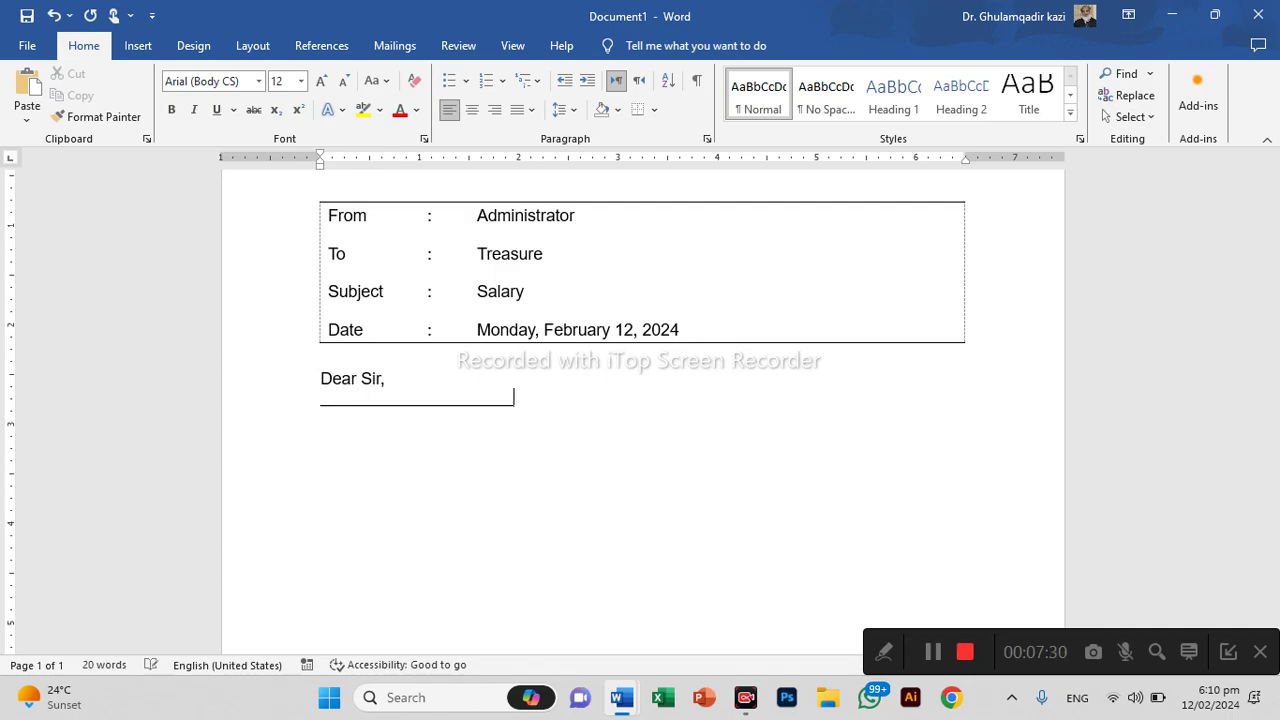
pyautogui.write('________________________________')
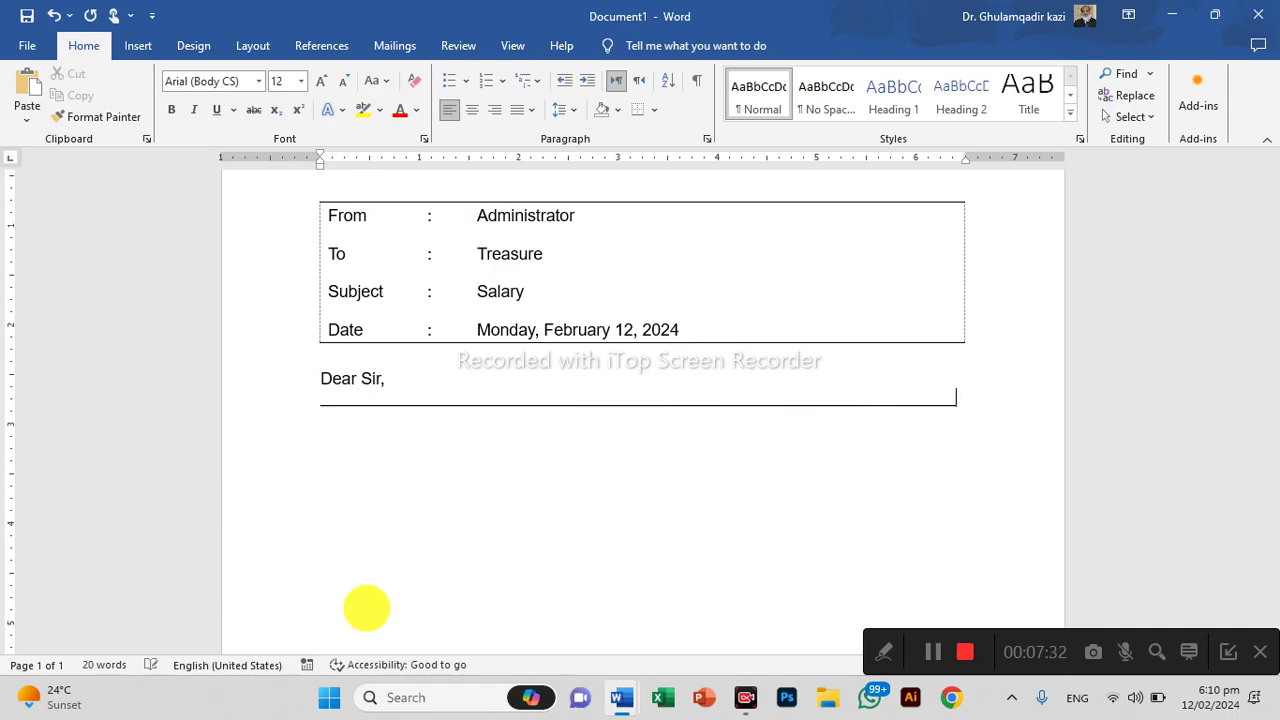
pyautogui.press('Return')
pyautogui.click(367, 608)
pyautogui.write('______________________________')
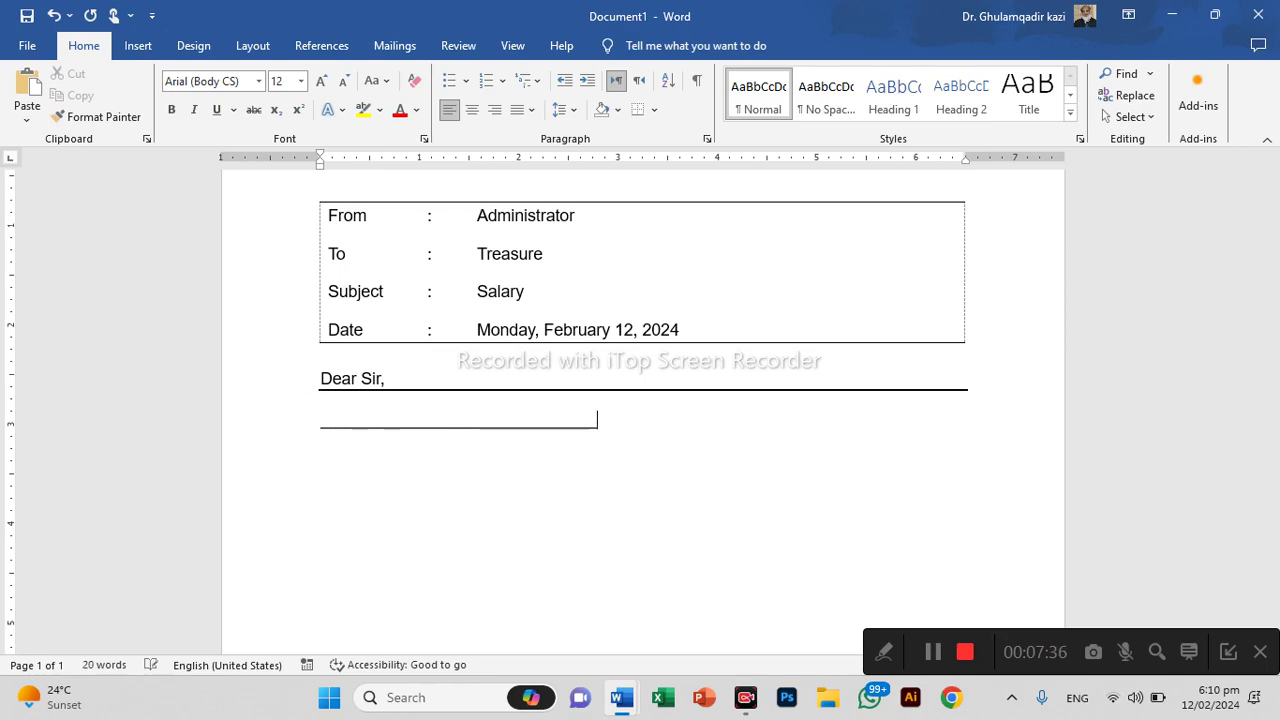
pyautogui.write('________________________________________')
pyautogui.press('Return')
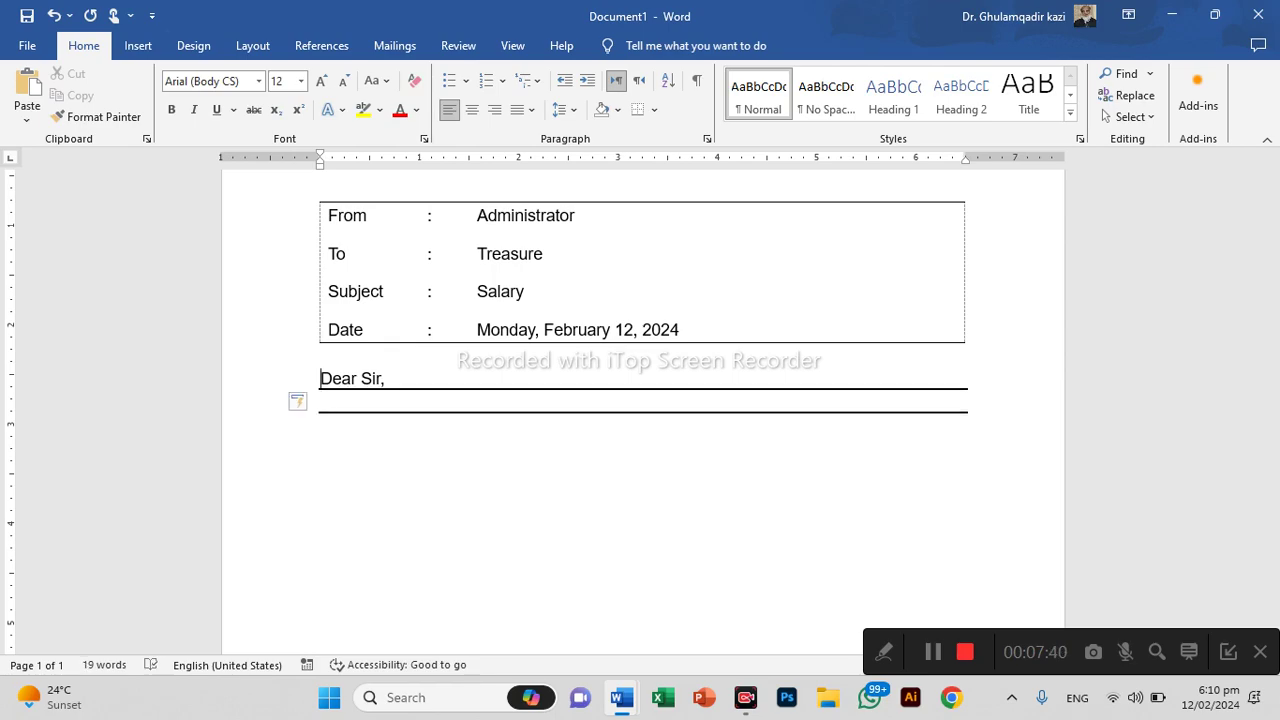
pyautogui.click(390, 378)
pyautogui.press('Return')
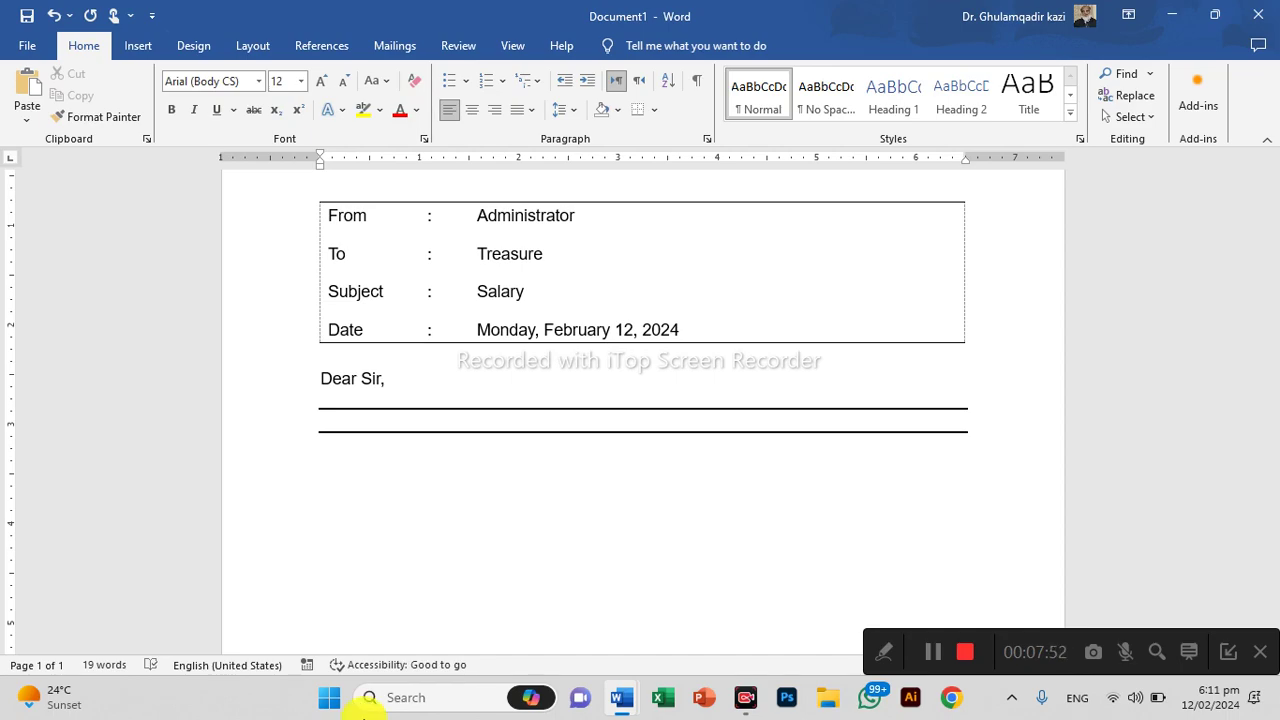
# Insert a 5×2 table below the rules and drag its corner handle down to make the rows taller
pyautogui.click(143, 44)
pyautogui.click(158, 95)
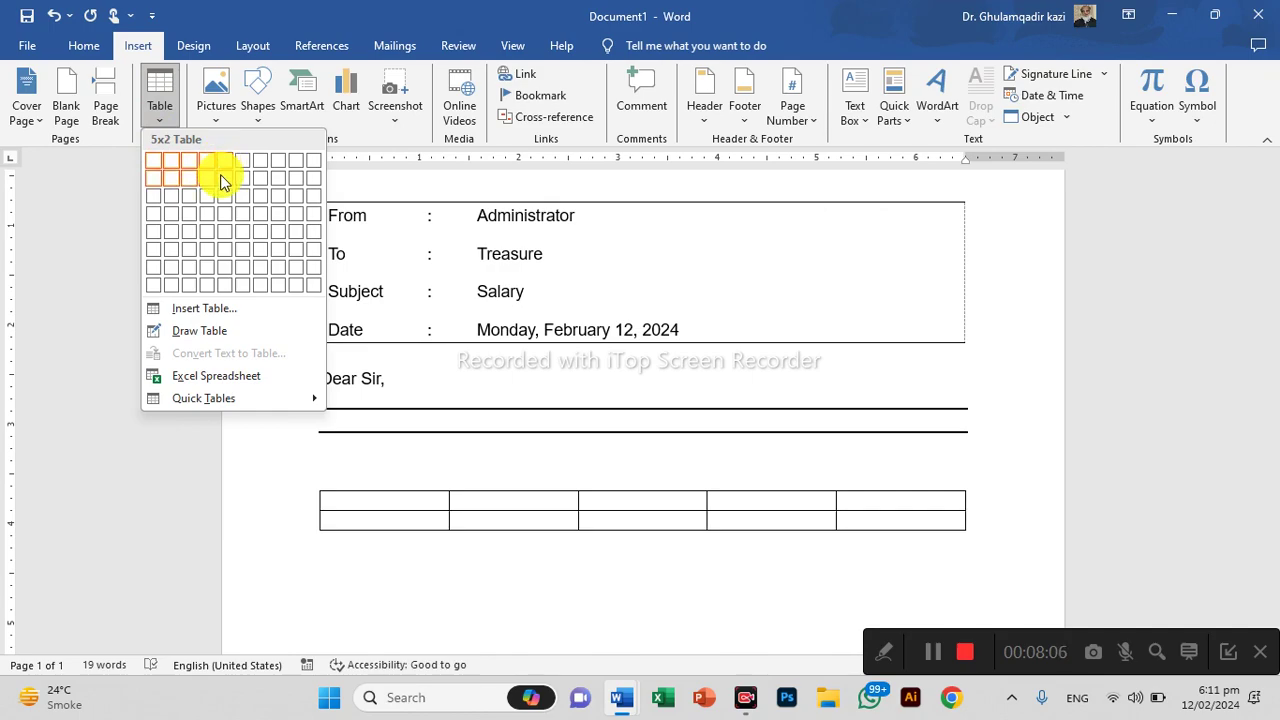
pyautogui.click(220, 174)
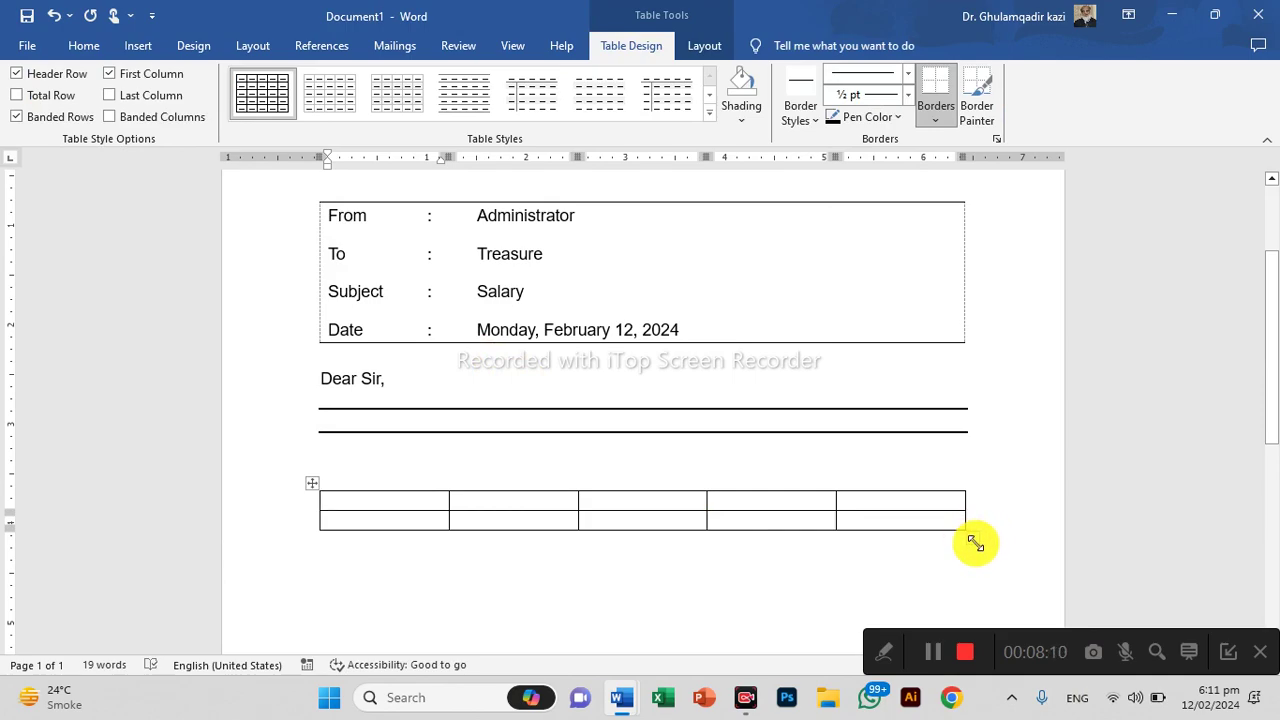
pyautogui.moveTo(965, 503); pyautogui.dragTo(963, 503)
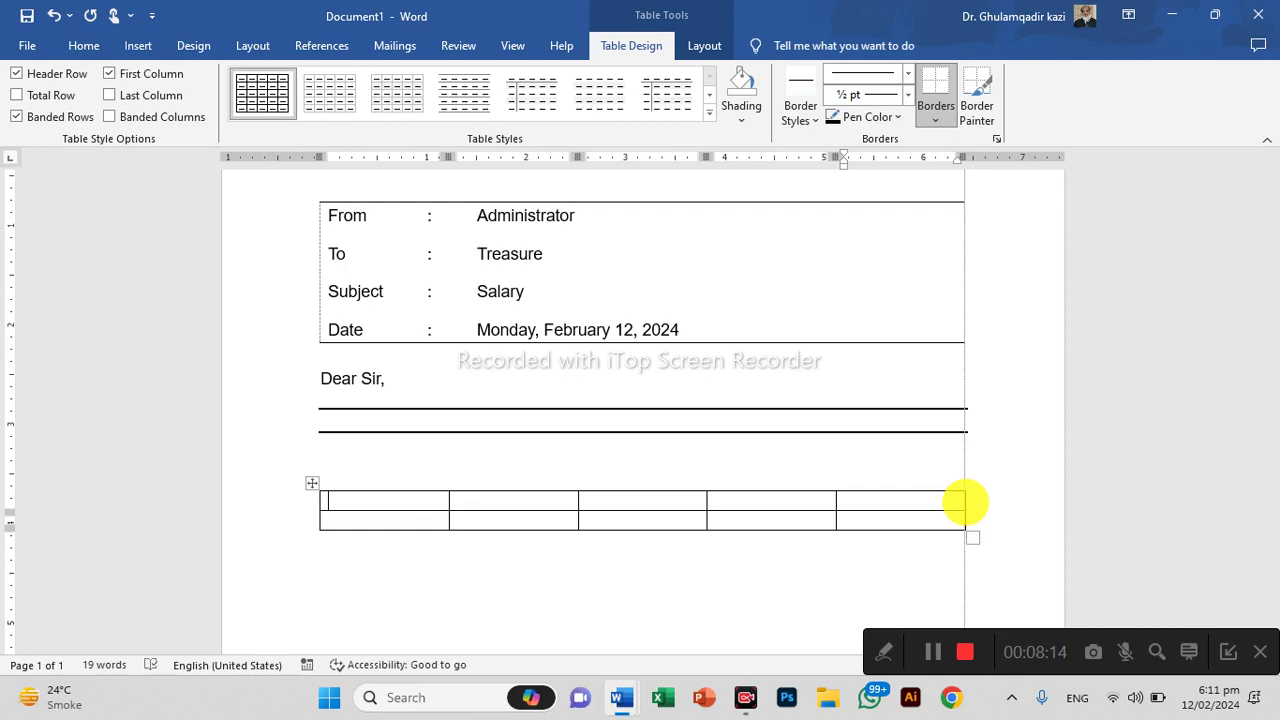
pyautogui.moveTo(963, 503); pyautogui.dragTo(972, 580)
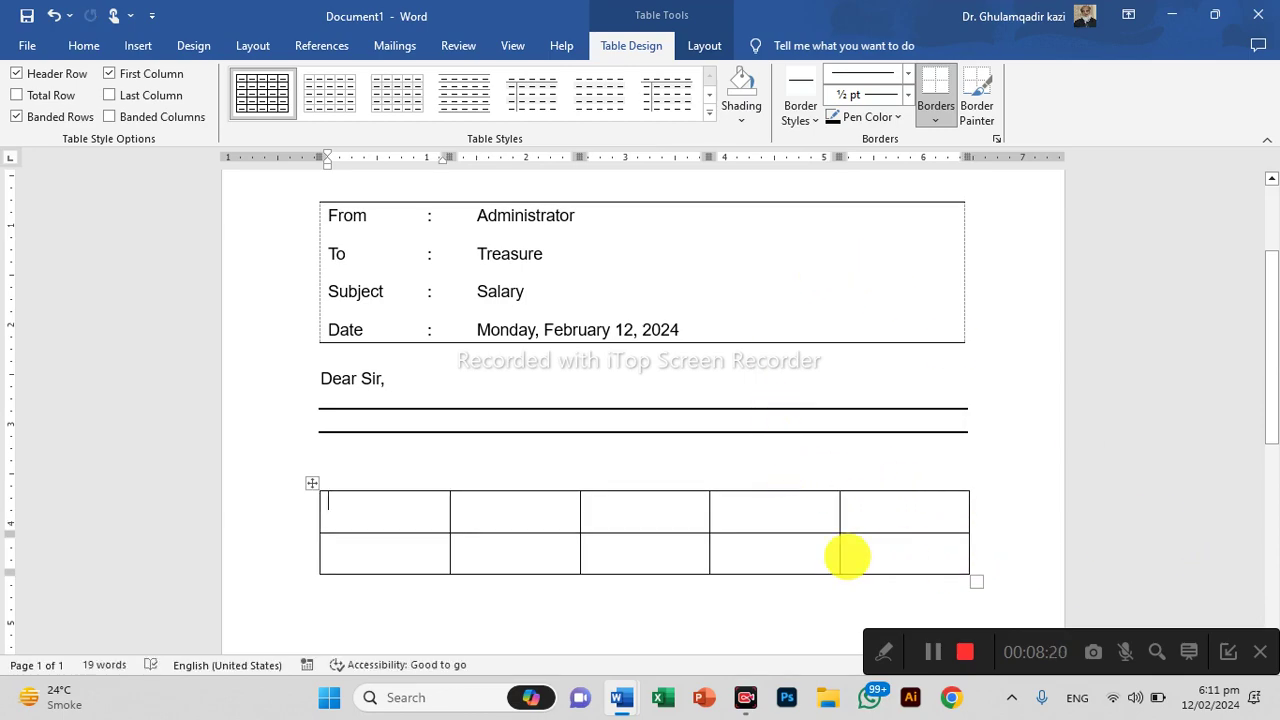
pyautogui.moveTo(407, 512); pyautogui.dragTo(874, 543)
pyautogui.click(72, 45)
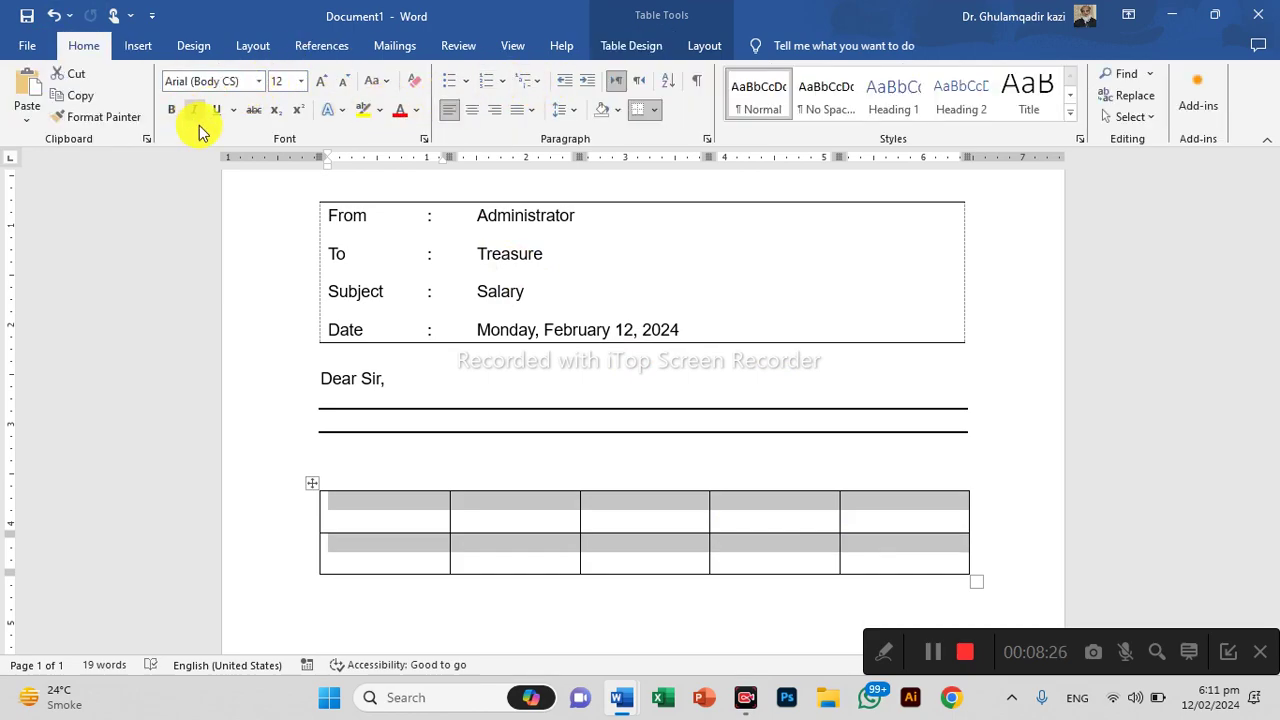
# Enter the centred header labels Sr., Name and Designation, narrowing the Sr. column
pyautogui.click(703, 46)
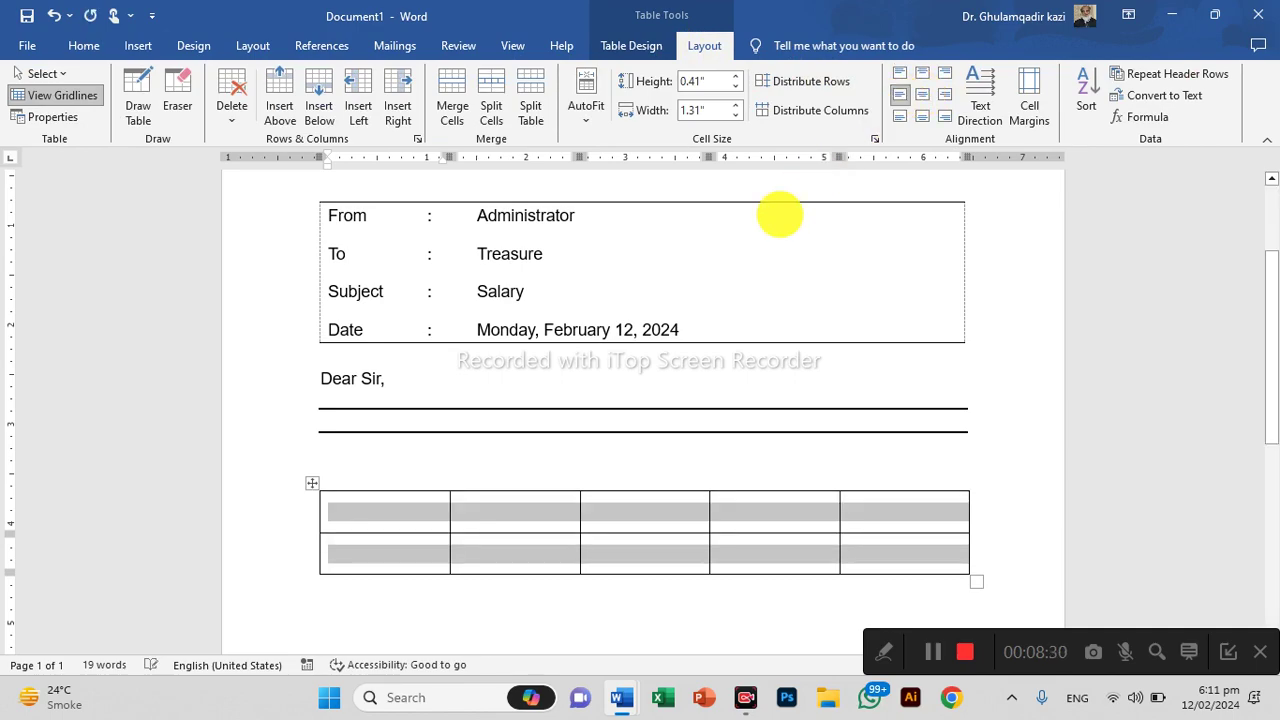
pyautogui.click(371, 528)
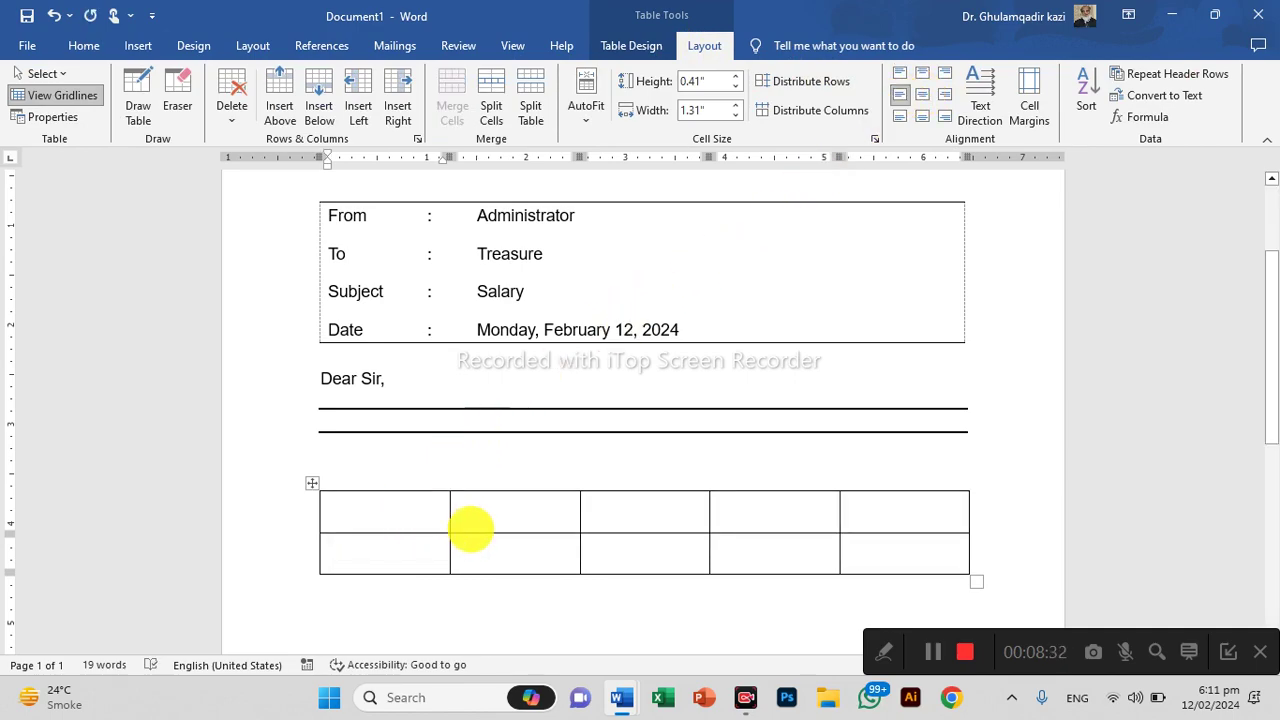
pyautogui.write('S')
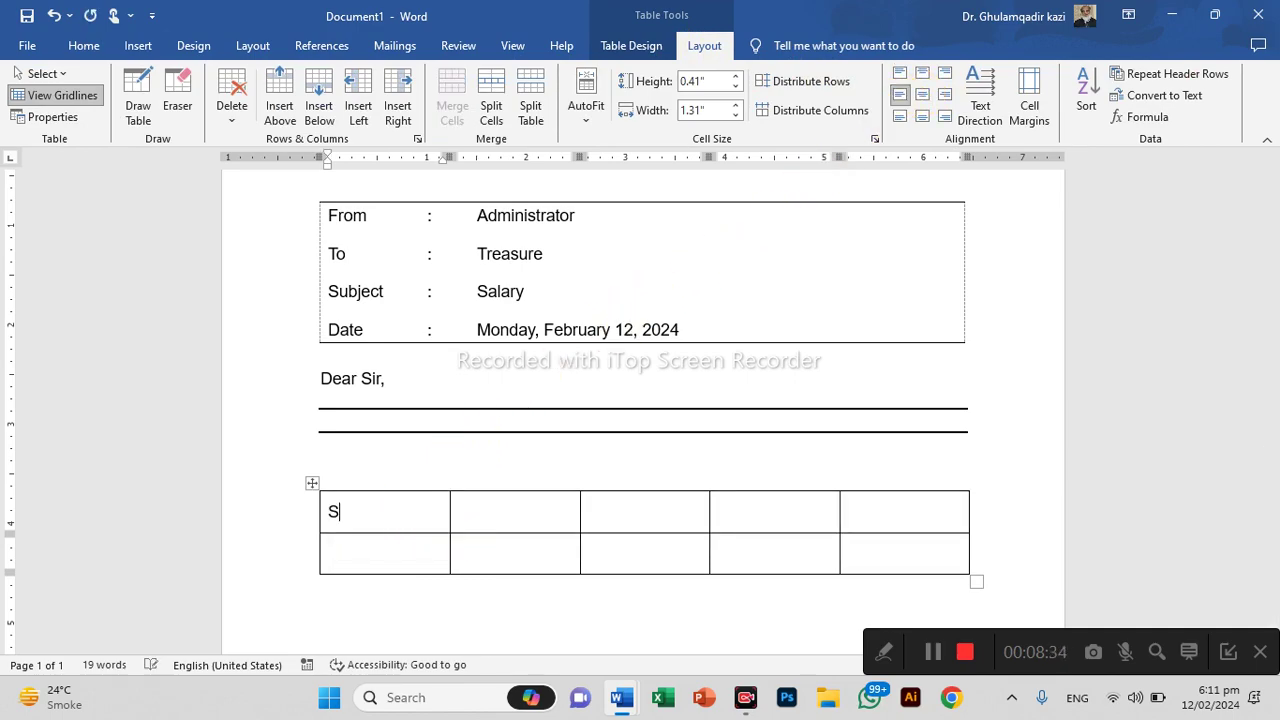
pyautogui.moveTo(449, 511); pyautogui.dragTo(370, 520)
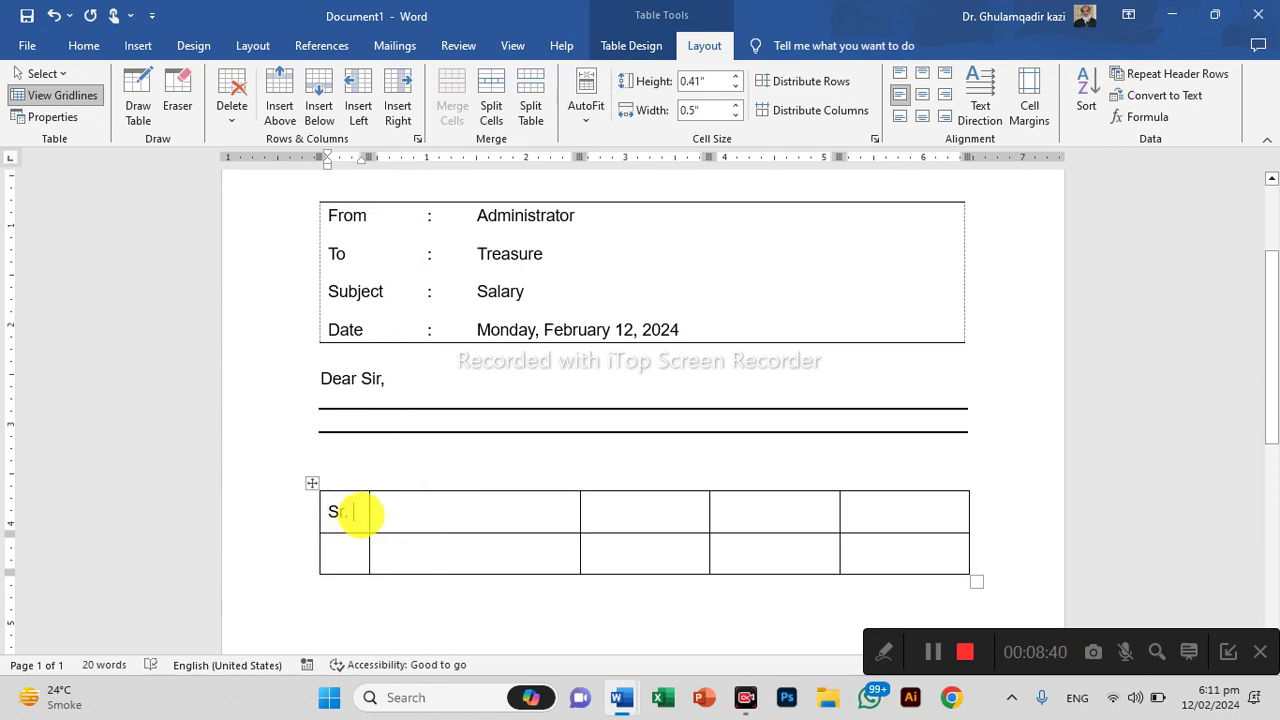
pyautogui.hotkey('ctrl', 'e')
pyautogui.click(423, 514)
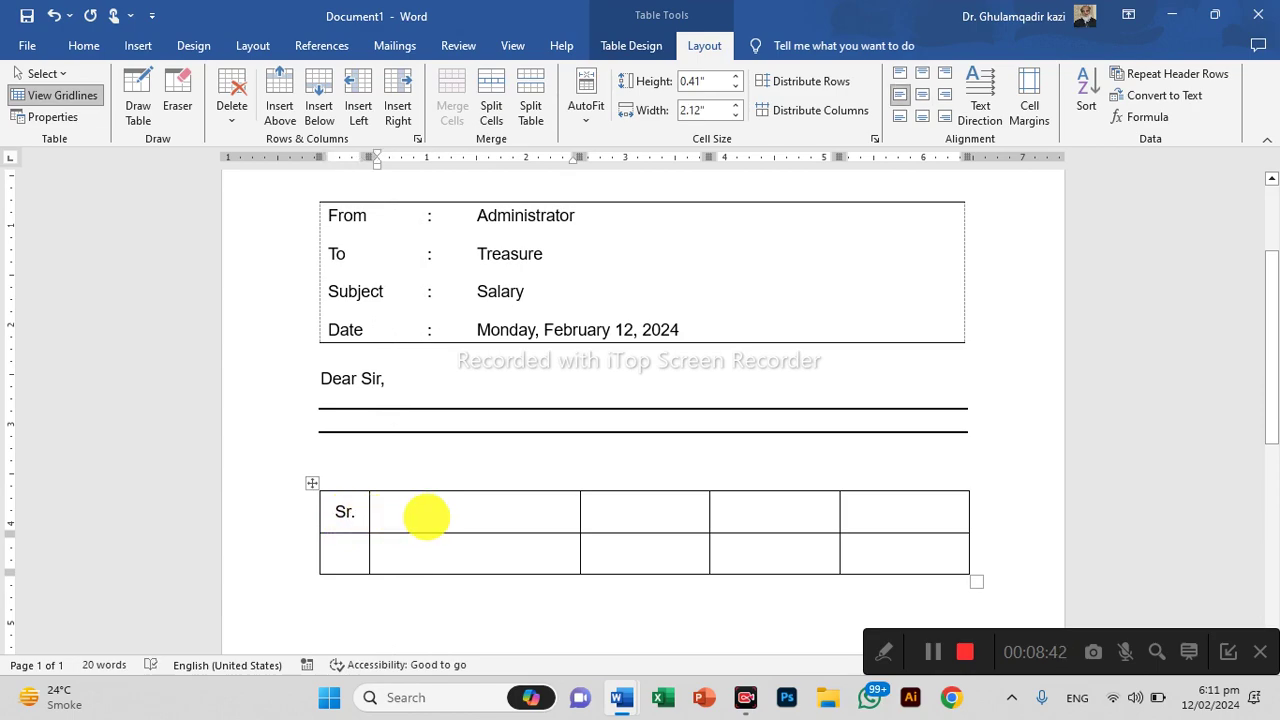
pyautogui.write('Name')
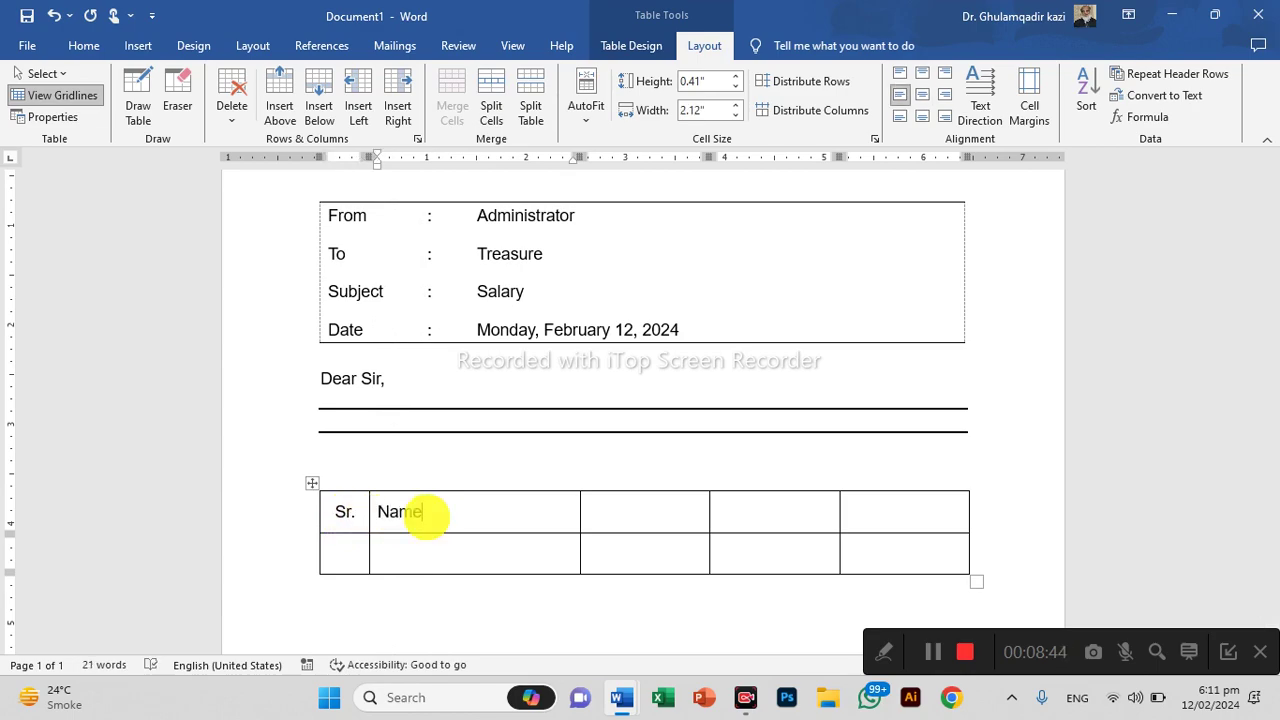
pyautogui.hotkey('ctrl', 'e')
pyautogui.write('Designat')
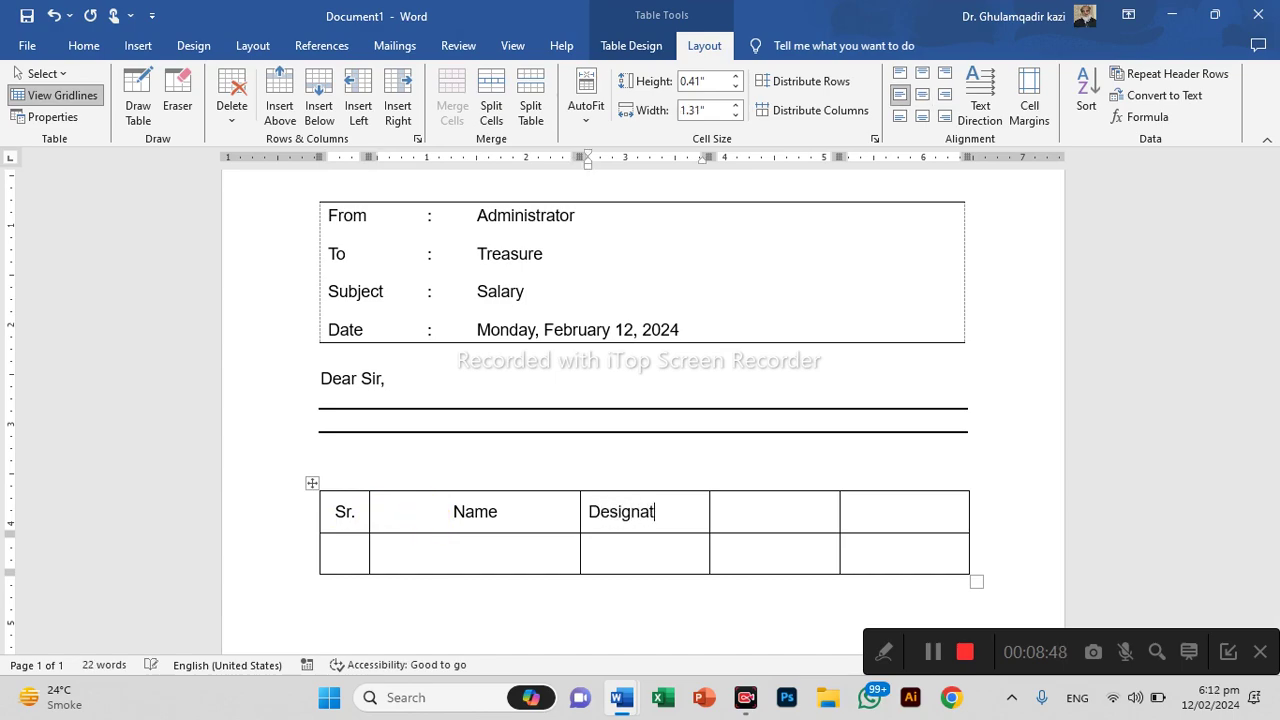
pyautogui.click(427, 516)
pyautogui.hotkey('ctrl', 'e')
pyautogui.write('`1')
pyautogui.press('BackSpace')
pyautogui.press('BackSpace')
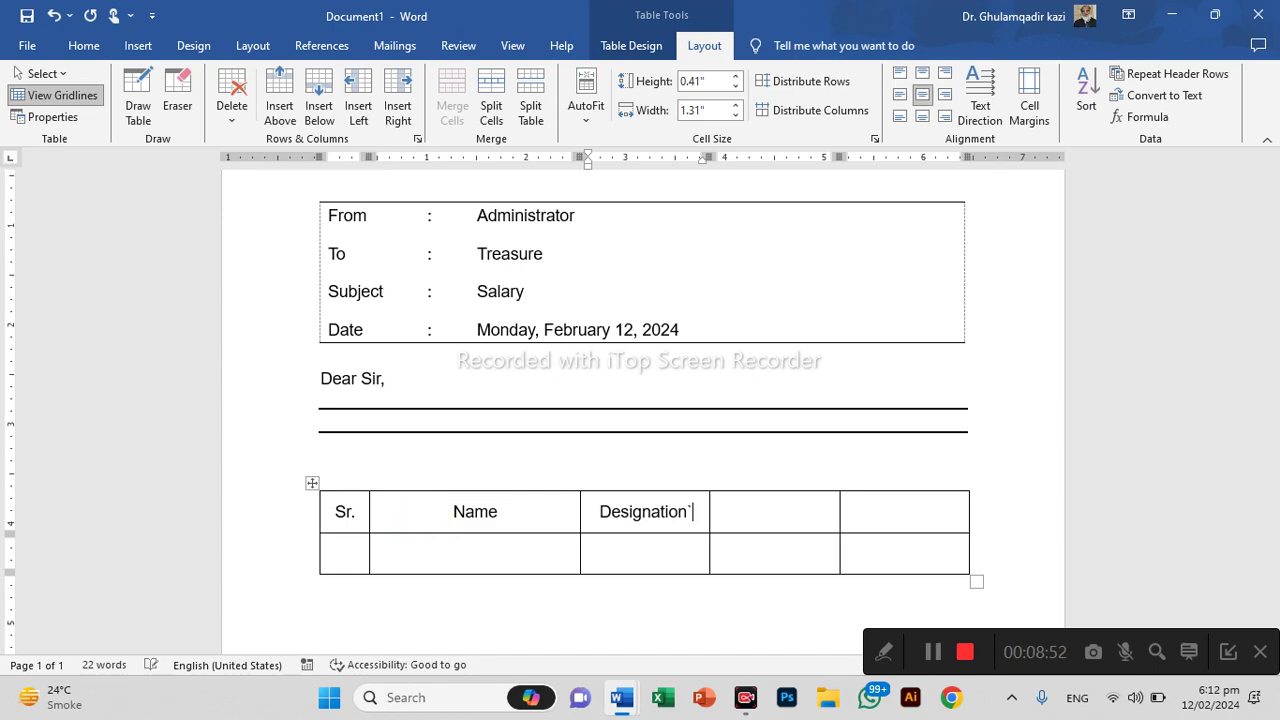
# Type the two-line headers 'Payable Days' and 'Overtime Hrs' in the last two cells
pyautogui.click(718, 511)
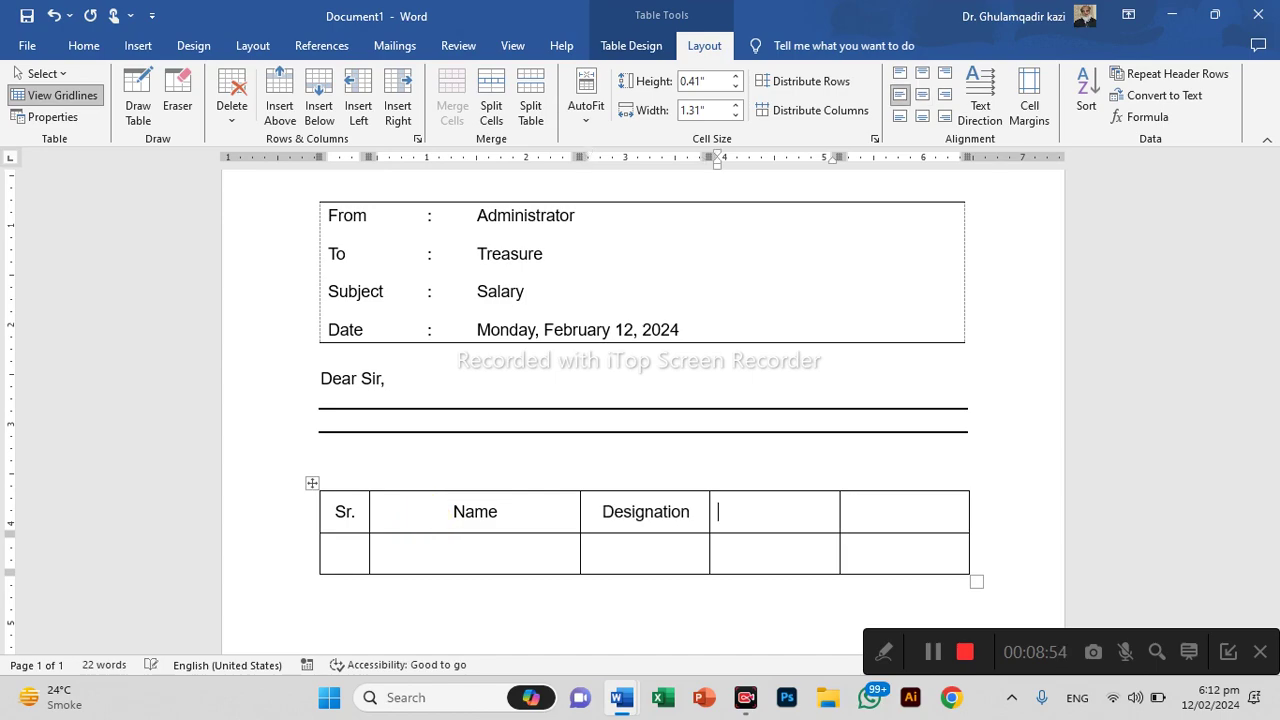
pyautogui.write('Payable')
pyautogui.press('Return')
pyautogui.write('Days')
pyautogui.press('Tab')
pyautogui.write('O')
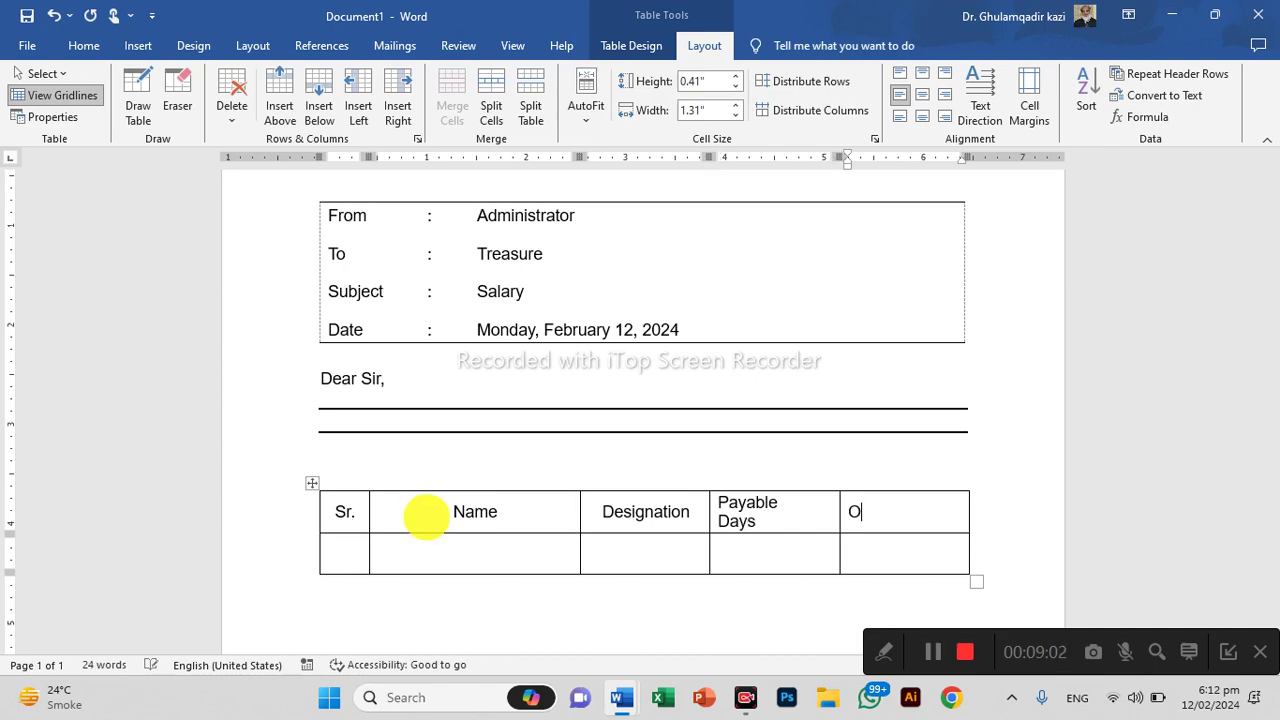
pyautogui.write('vertime')
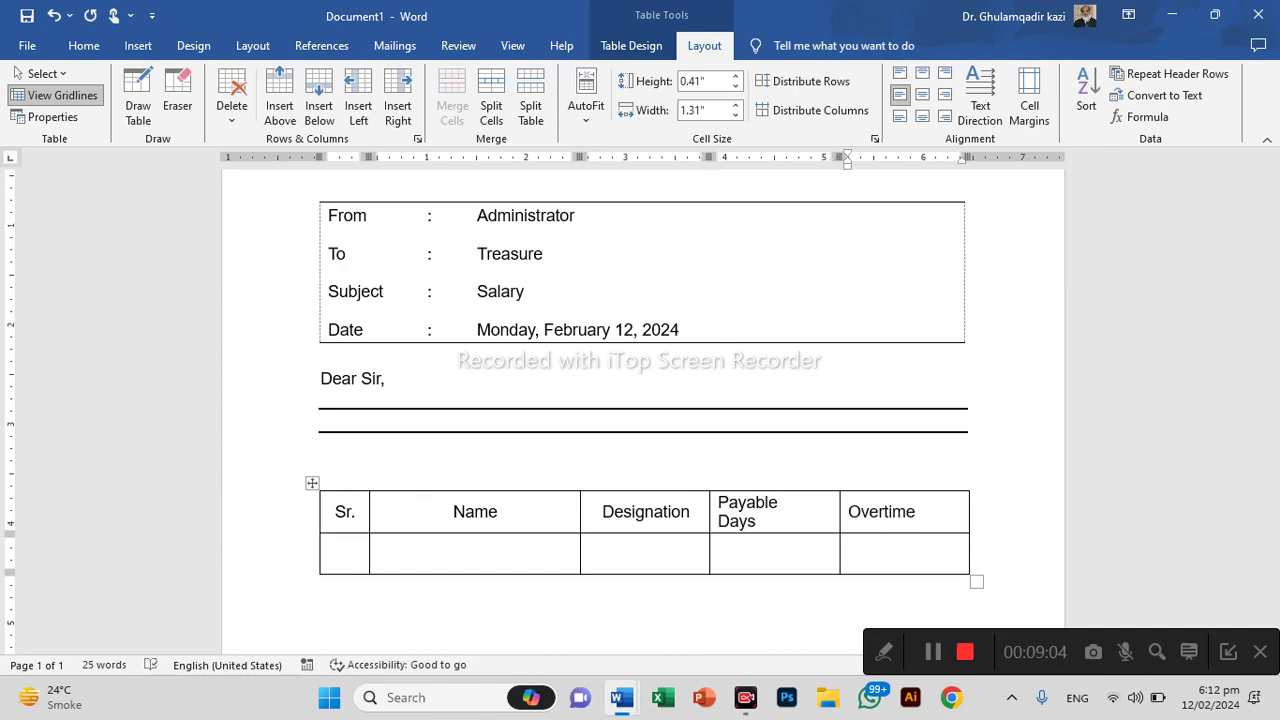
pyautogui.press('Return')
pyautogui.write('H')
pyautogui.write('u')
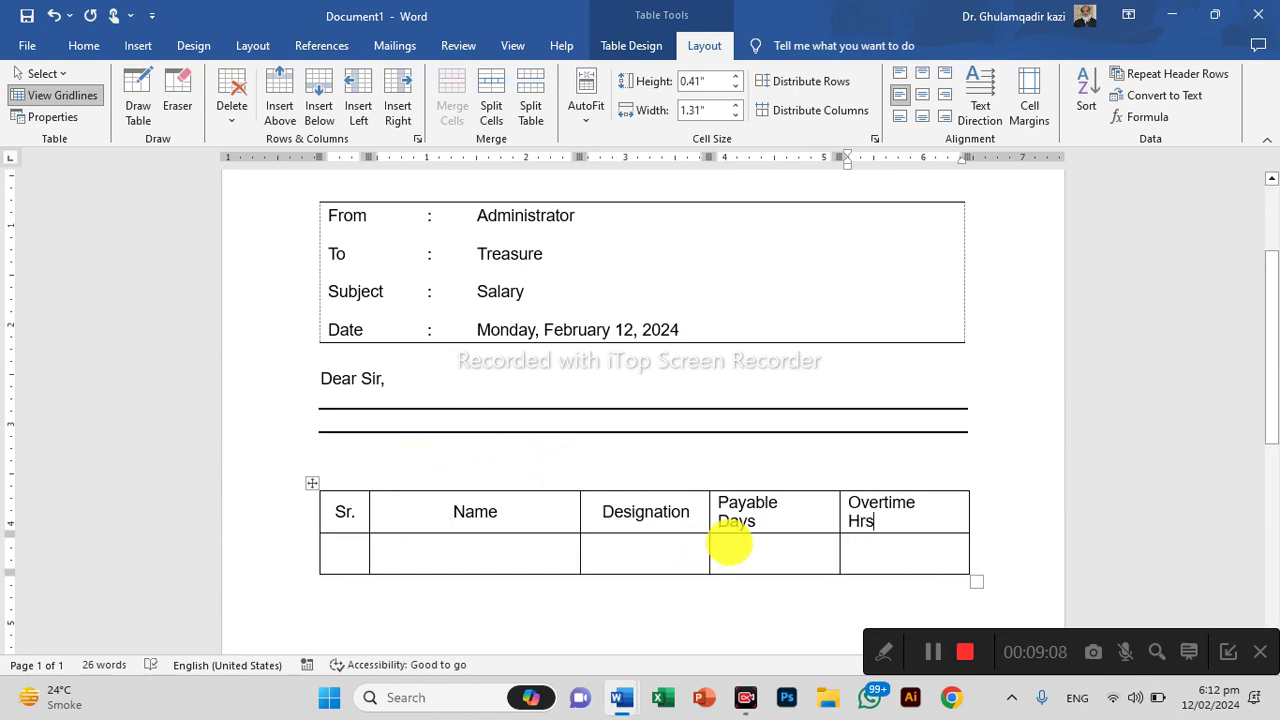
# Widen the Designation column and give the Payable Days and Overtime Hrs columns equal widths
pyautogui.moveTo(708, 547); pyautogui.dragTo(766, 553)
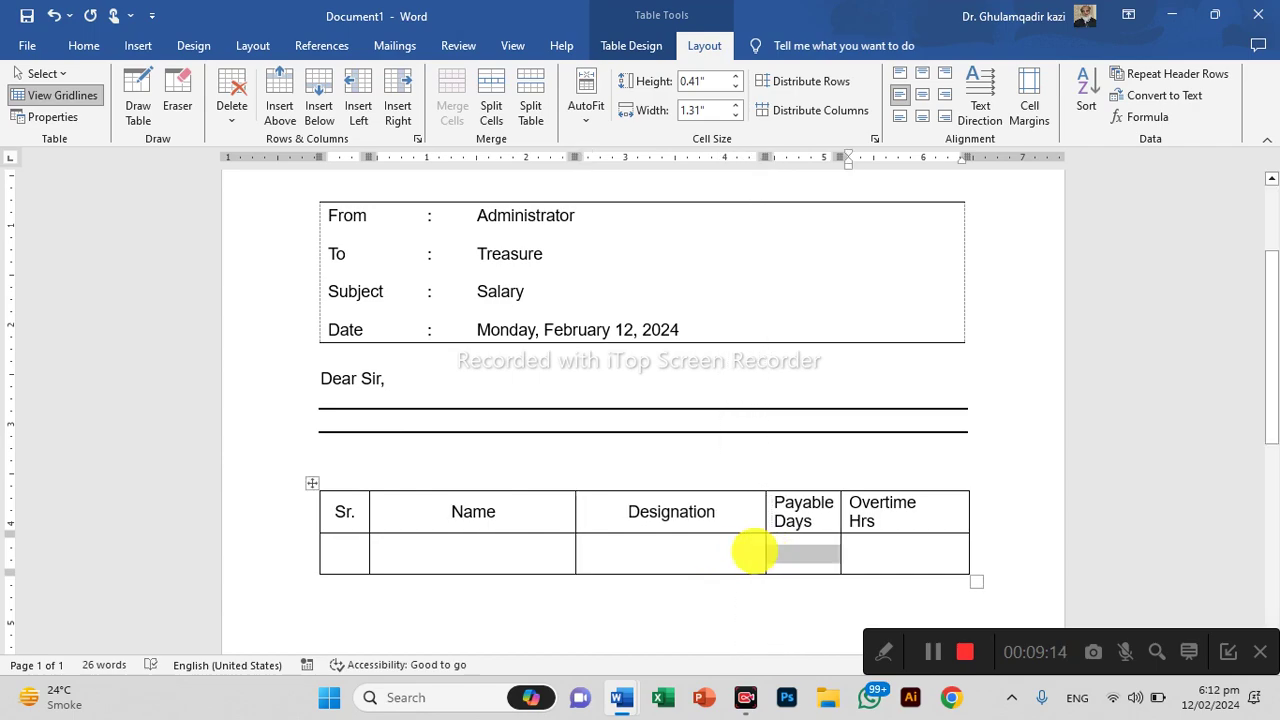
pyautogui.click(866, 507)
pyautogui.moveTo(805, 512); pyautogui.dragTo(866, 549)
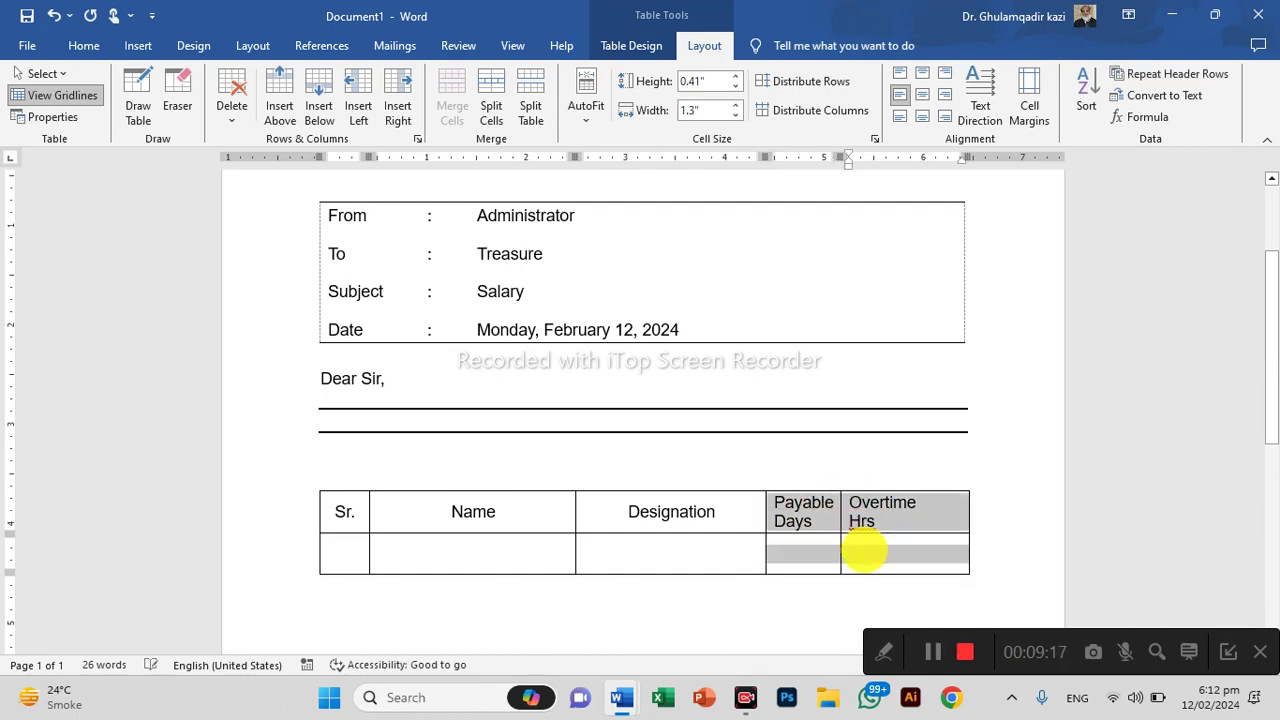
pyautogui.click(787, 112)
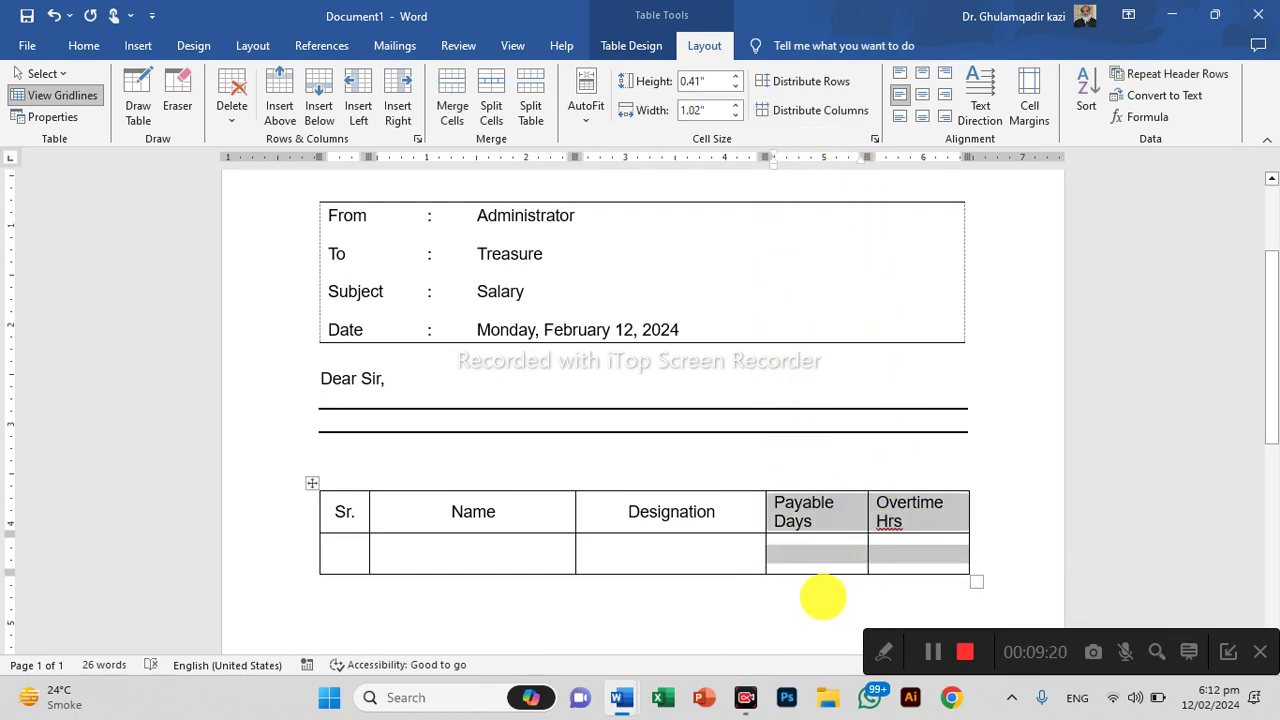
pyautogui.click(814, 594)
# Centre the Payable Days and Overtime Hrs headings and redistribute those two columns evenly
pyautogui.click(802, 505)
pyautogui.moveTo(830, 508); pyautogui.dragTo(894, 549)
pyautogui.hotkey('ctrl', 'e')
pyautogui.click(803, 586)
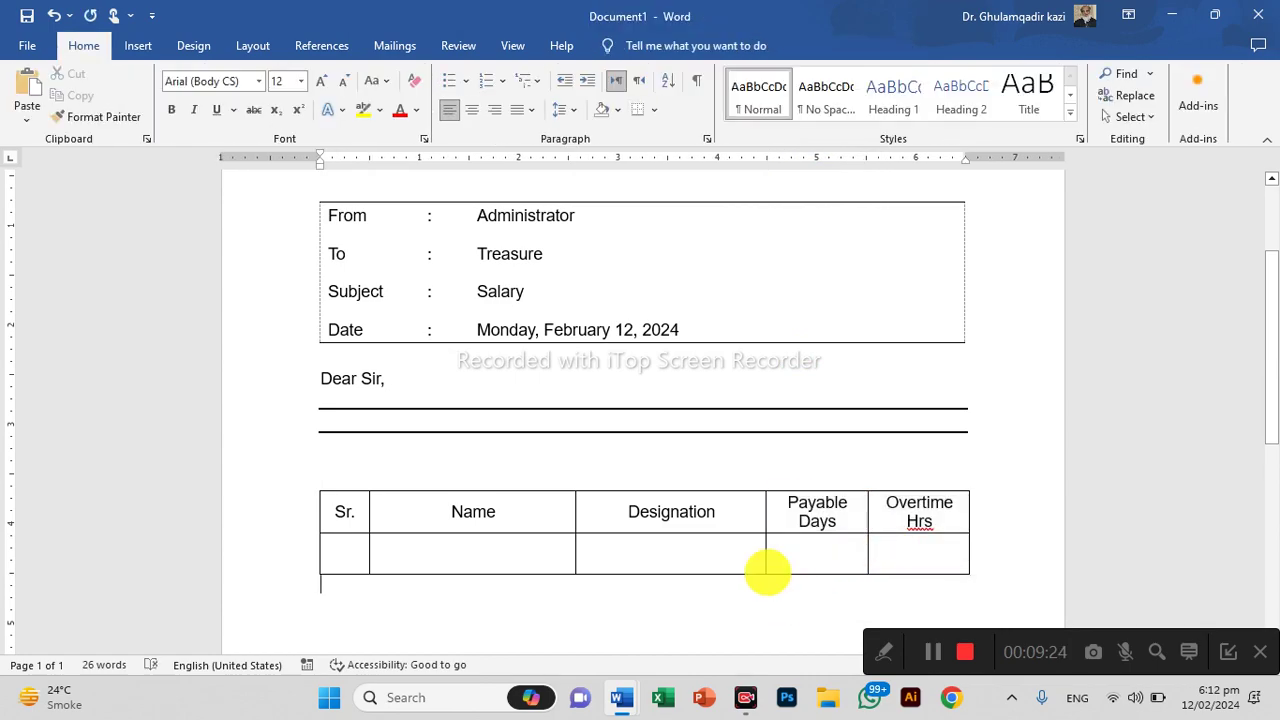
pyautogui.moveTo(764, 540); pyautogui.dragTo(891, 549)
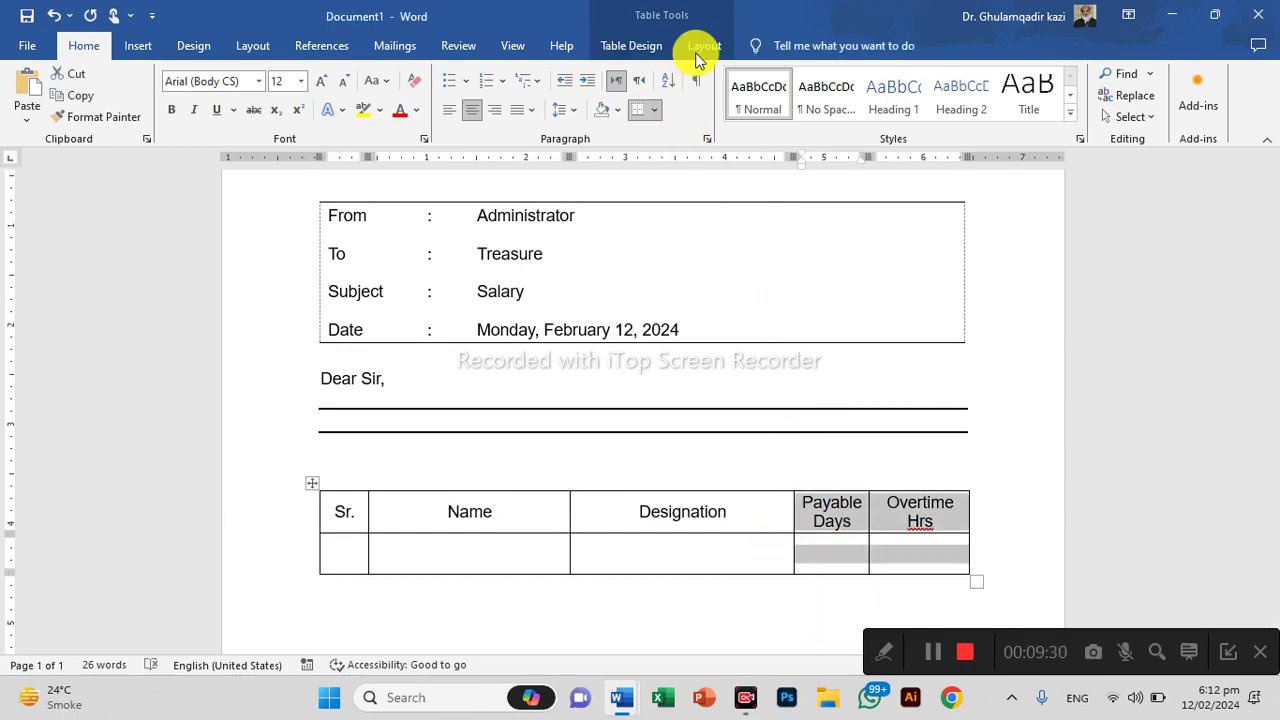
pyautogui.click(698, 48)
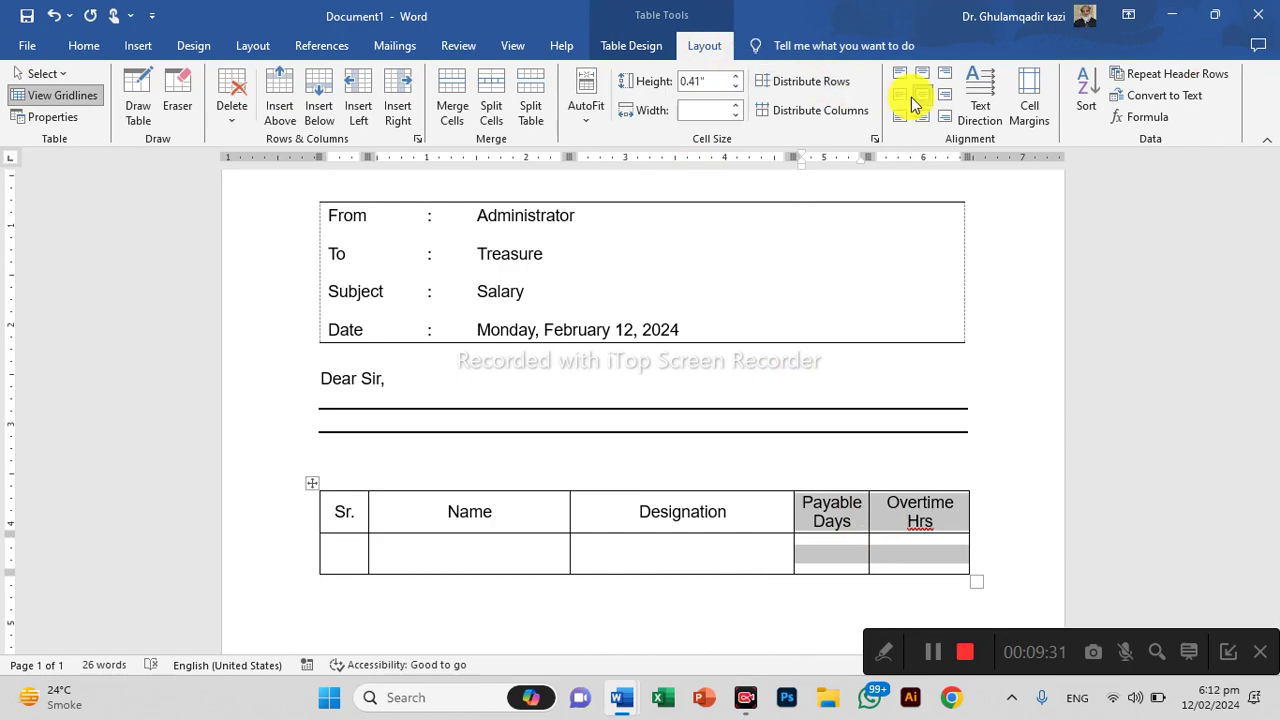
pyautogui.click(800, 110)
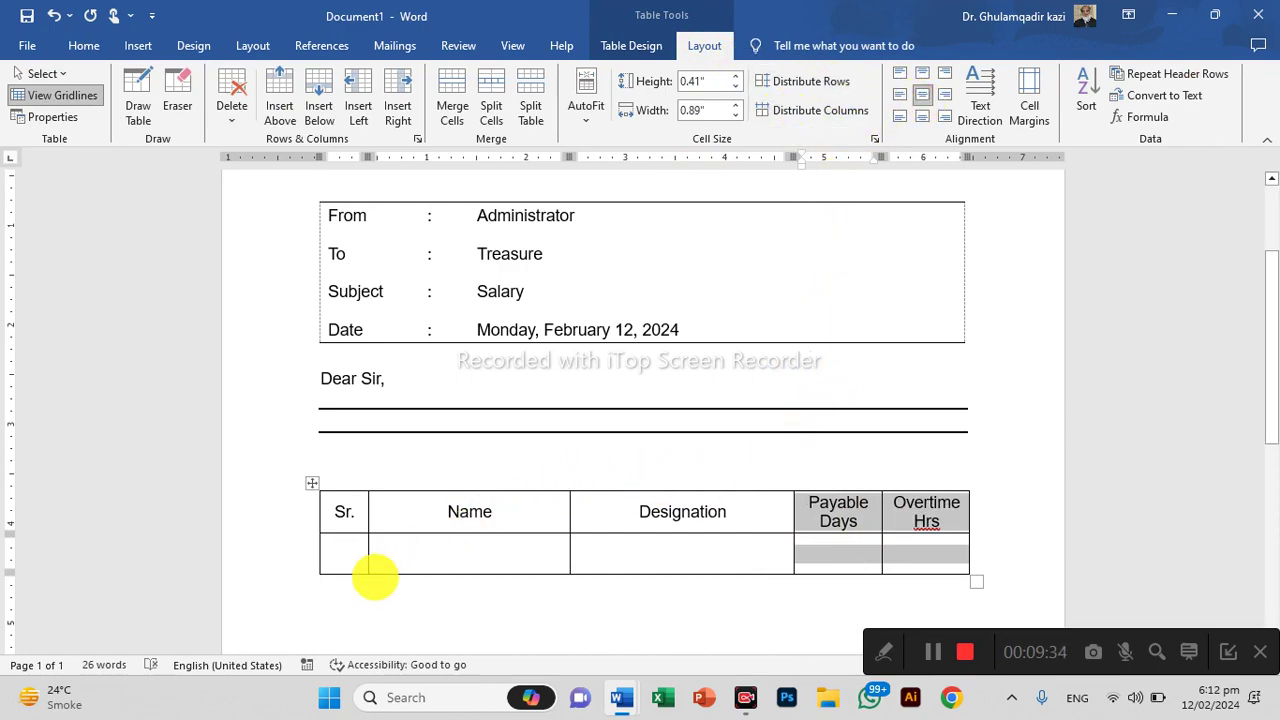
pyautogui.click(351, 558)
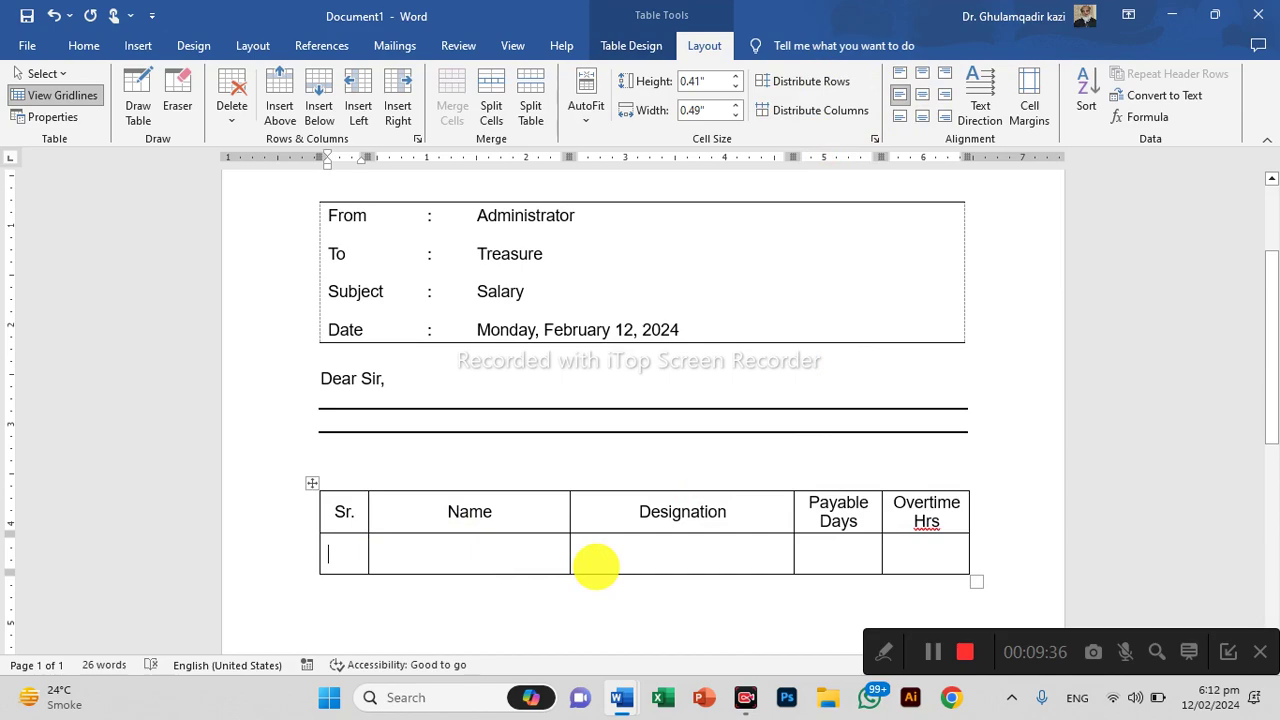
# Fill the first data row with 1, the employee's name, Keyman, 31 and 55, centring the 1
pyautogui.write('1')
pyautogui.press('Tab')
pyautogui.write('Sabir')
pyautogui.press('Tab')
pyautogui.write('Keyman')
pyautogui.press('Tab')
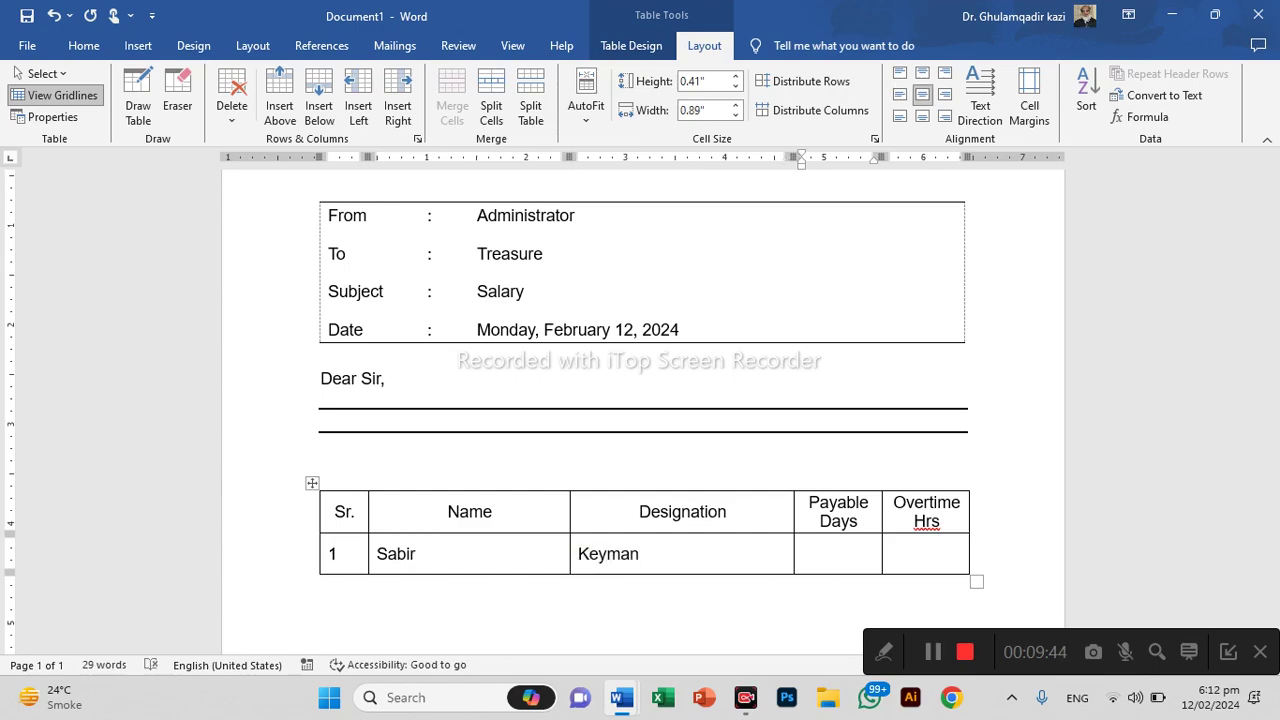
pyautogui.press('Tab')
pyautogui.write('6')
pyautogui.write('55')
pyautogui.scroll(-2, 391, 546)
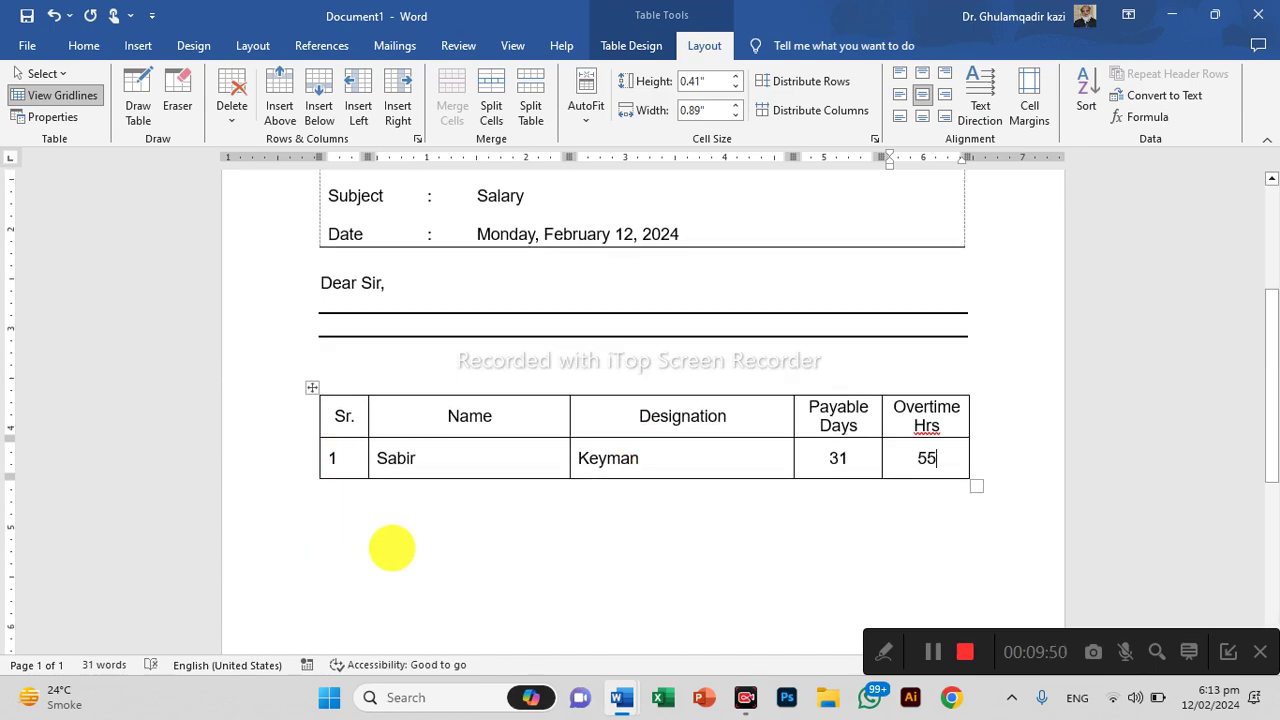
pyautogui.click(430, 508)
pyautogui.click(349, 466)
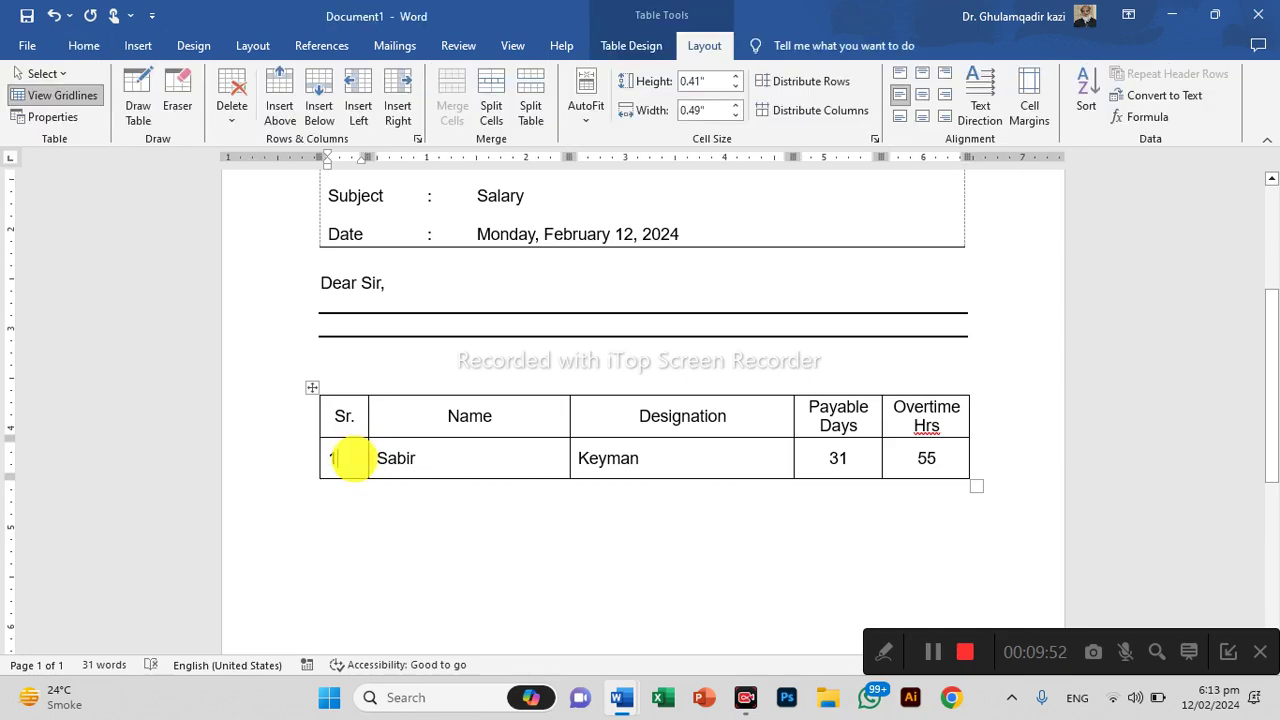
pyautogui.hotkey('ctrl', 'e')
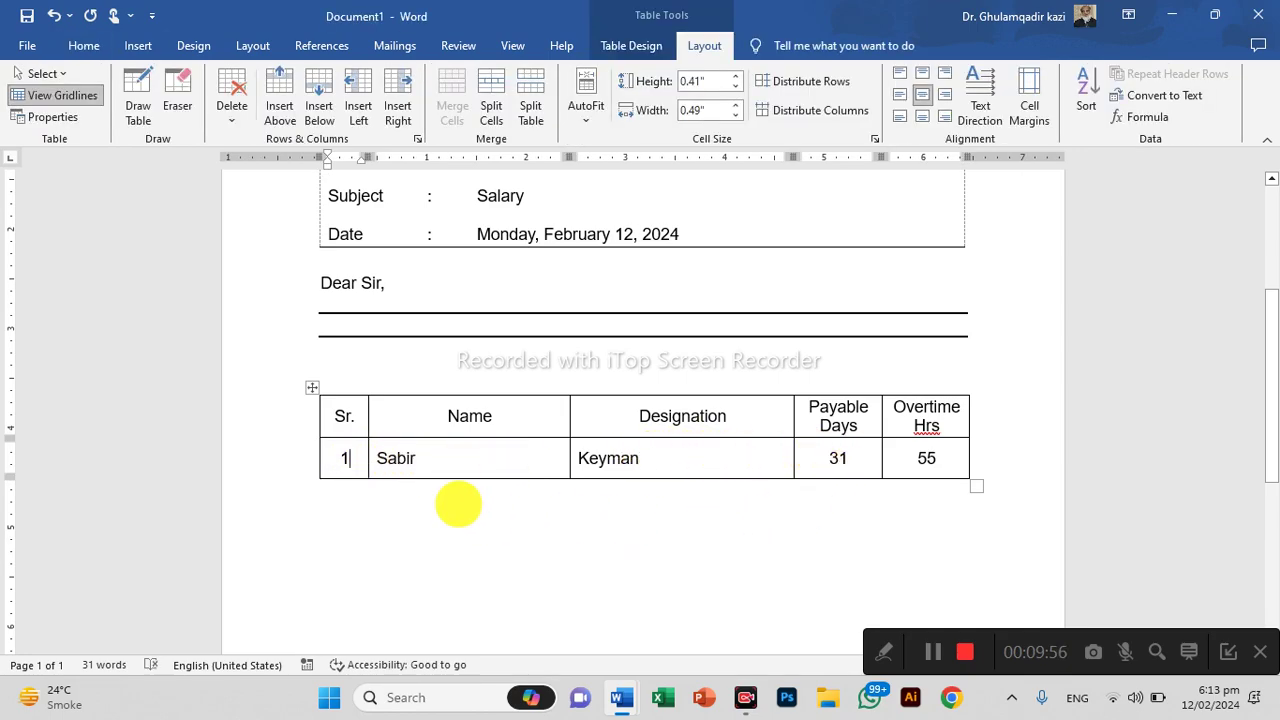
# Bold the header row, delete the blank line above the table, and add an empty line below it
pyautogui.moveTo(343, 417); pyautogui.dragTo(890, 399)
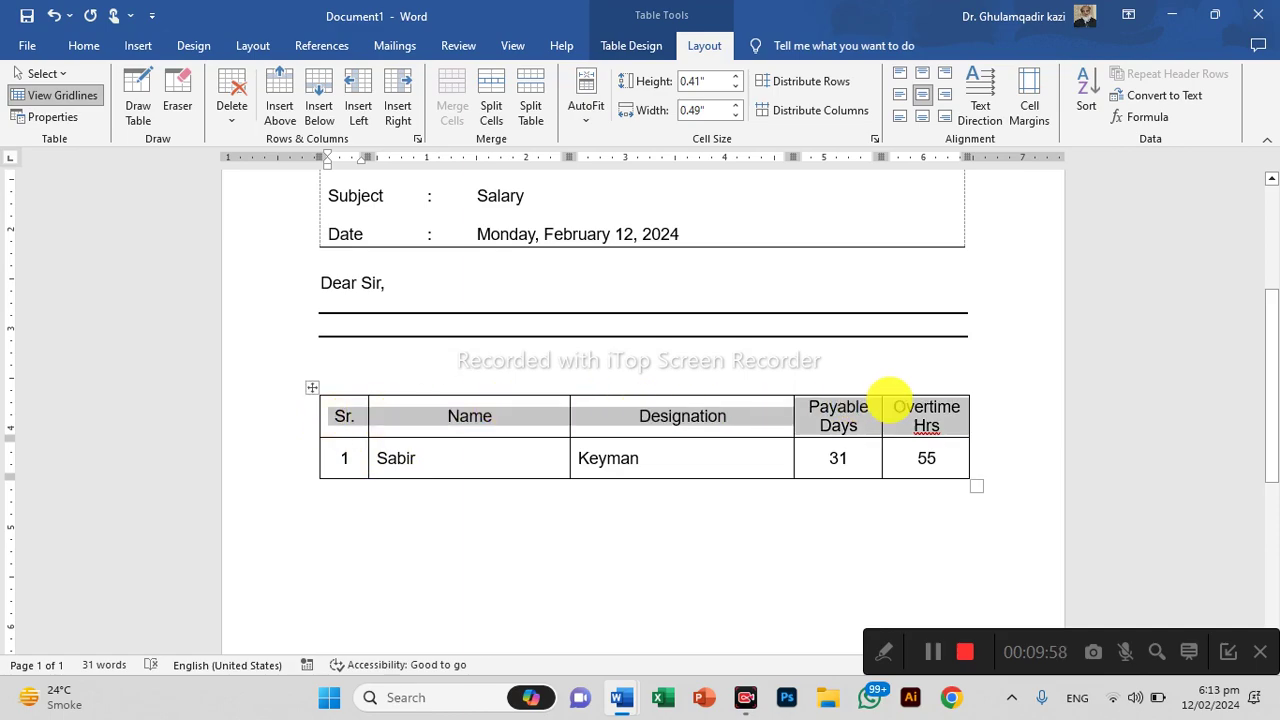
pyautogui.hotkey('ctrl', 'b')
pyautogui.click(749, 551)
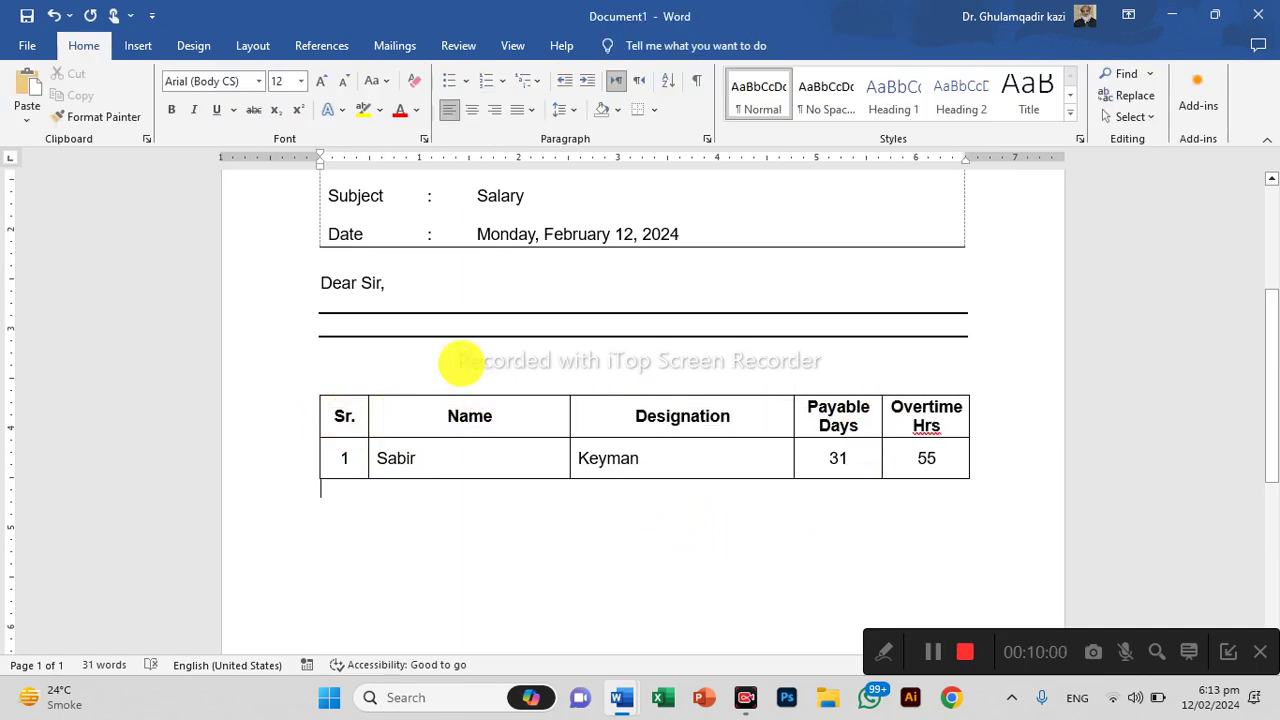
pyautogui.press('Delete')
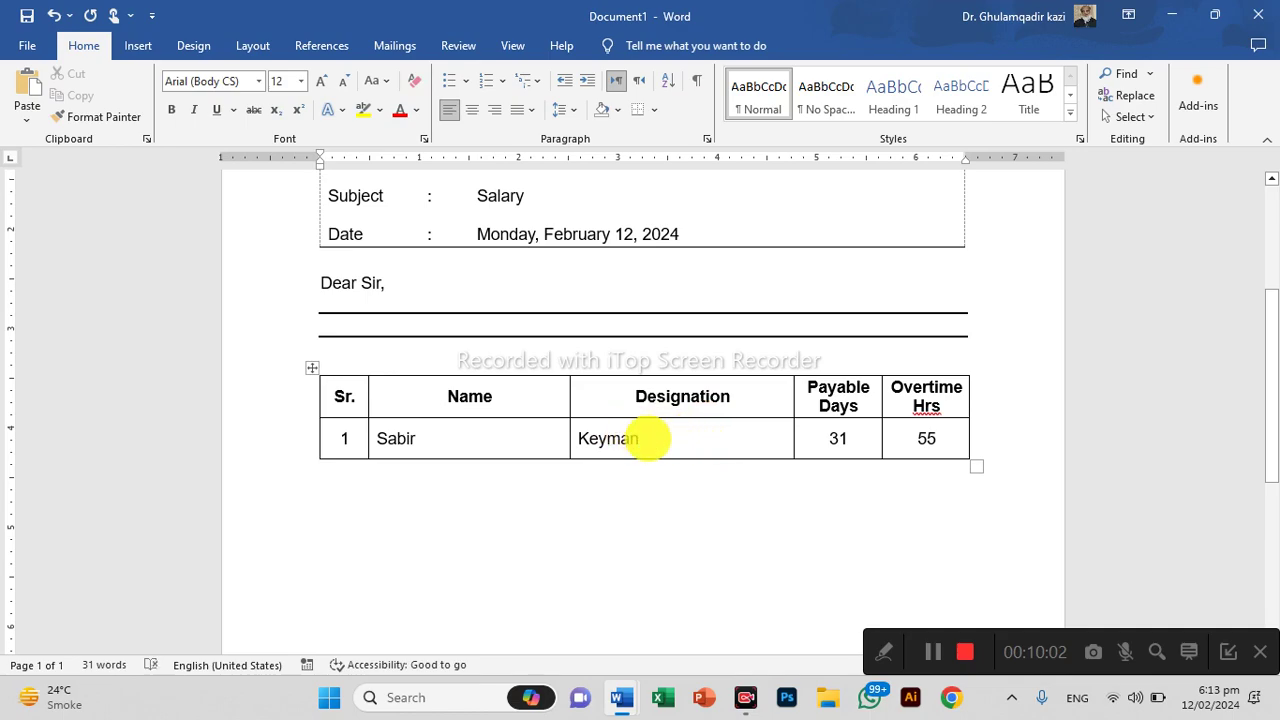
pyautogui.scroll(-1, 700, 450)
pyautogui.click(749, 432)
pyautogui.press('Return')
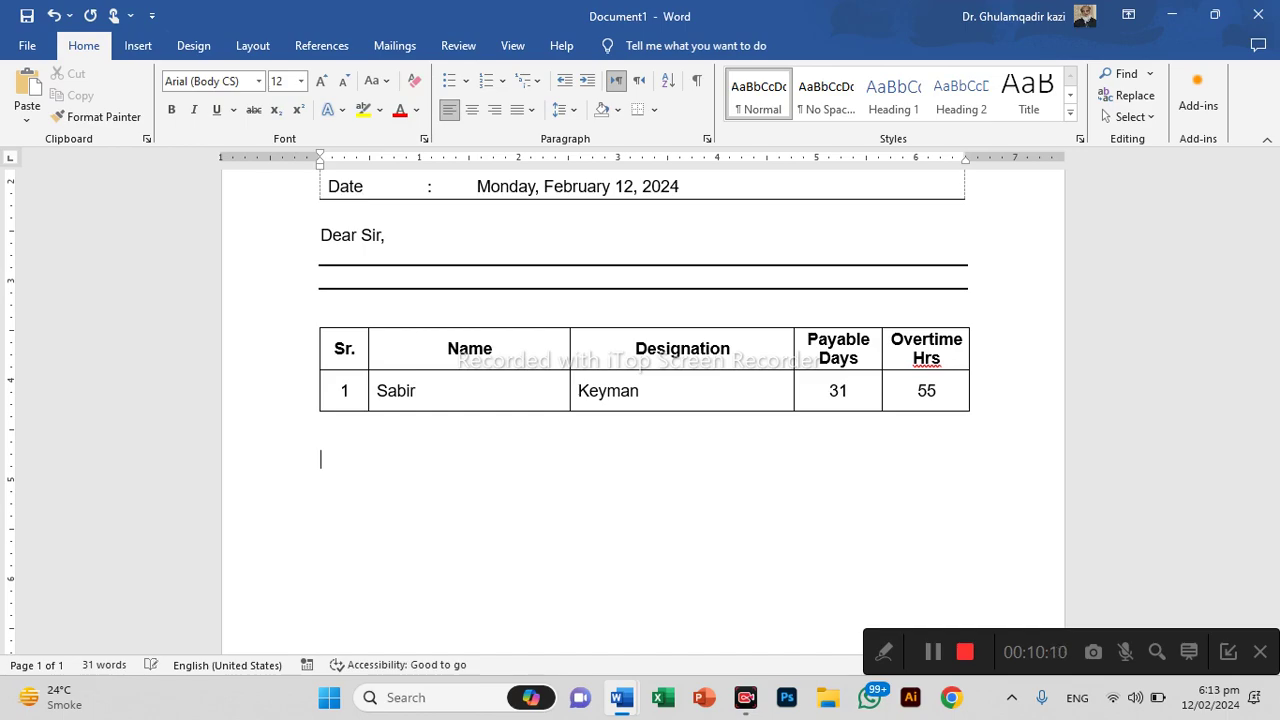
# Type the request to process salary along with overtime for June 2021, correcting 'requiested' to 'requested'
pyautogui.write('You are req')
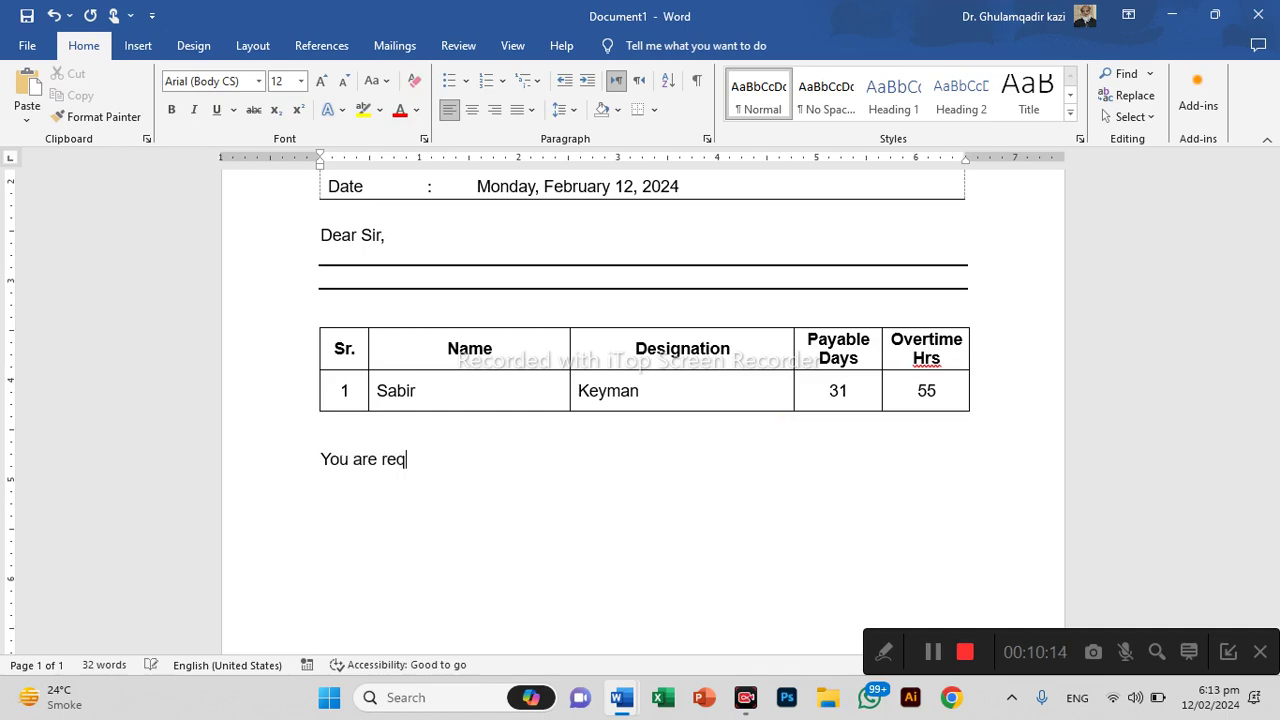
pyautogui.write('uiested to p')
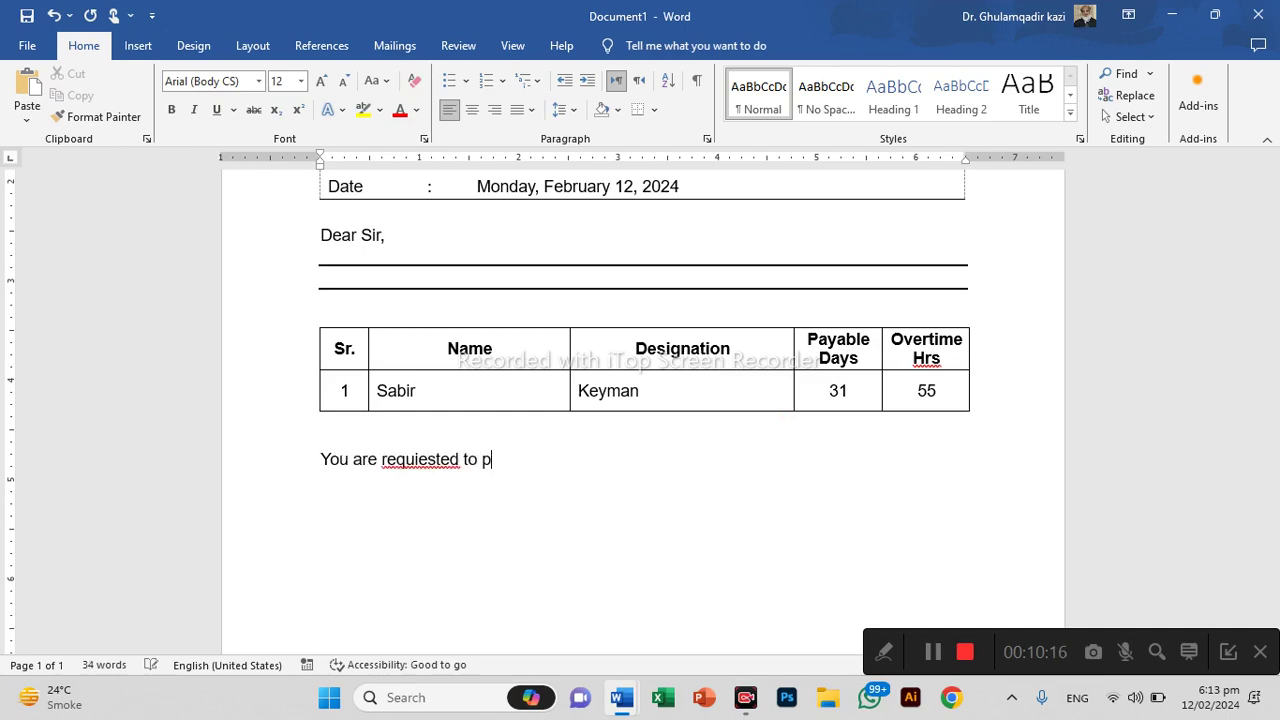
pyautogui.write('ro0cess')
pyautogui.press('BackSpace')
pyautogui.press('BackSpace')
pyautogui.press('BackSpace')
pyautogui.press('BackSpace')
pyautogui.press('BackSpace')
pyautogui.press('BackSpace')
pyautogui.press('BackSpace')
pyautogui.write('ocess s')
pyautogui.write('alary')
pyautogui.write(',')
pyautogui.press('BackSpace')
pyautogui.write('along ')
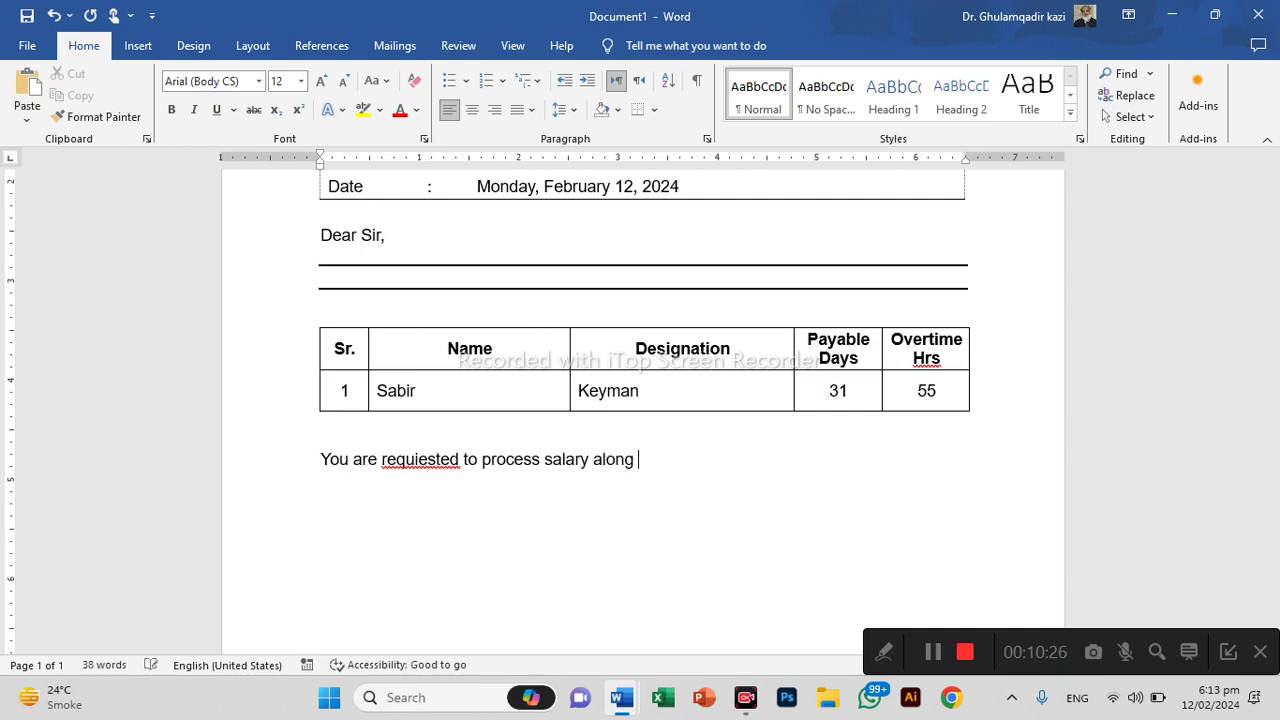
pyautogui.write('with overtime for the mo')
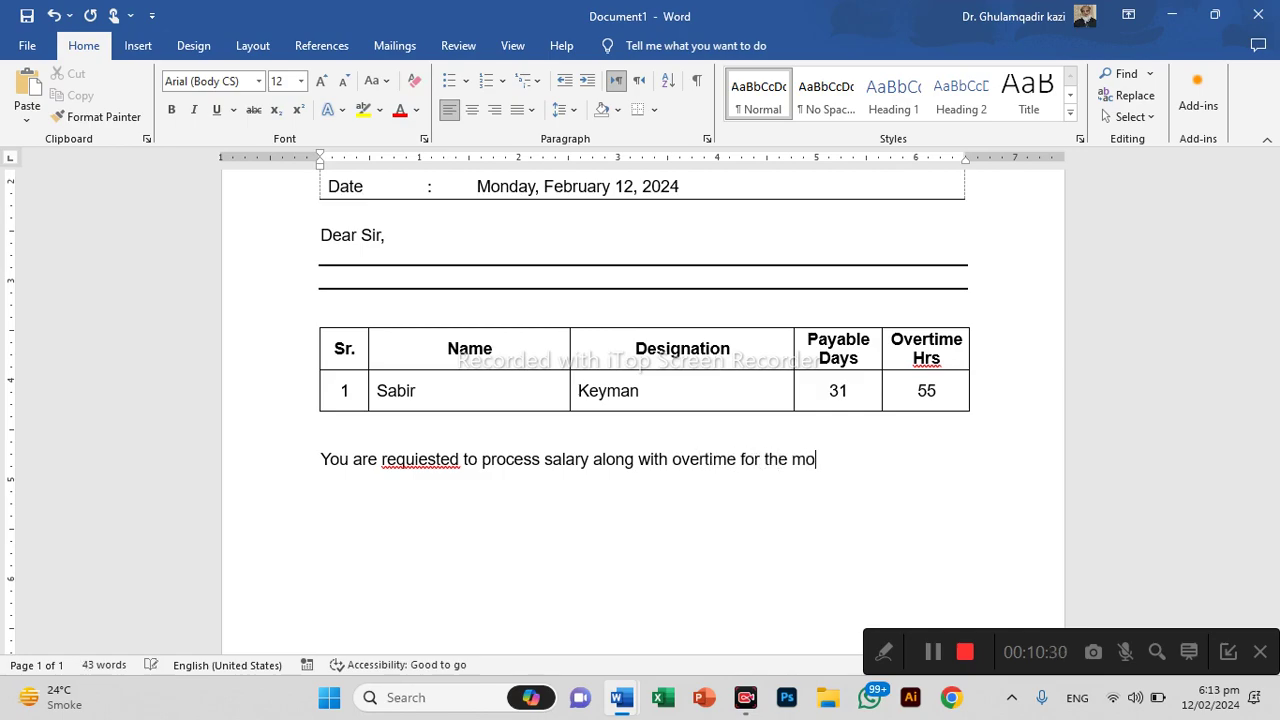
pyautogui.write('nth of June ')
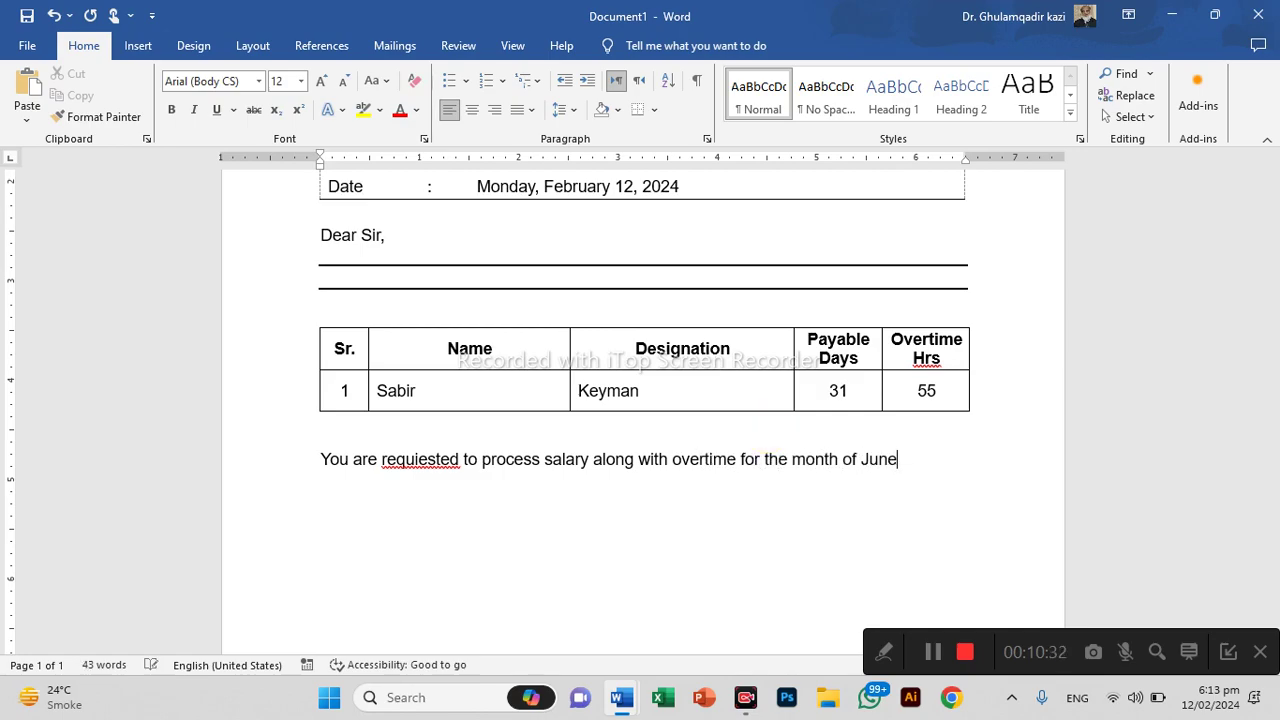
pyautogui.write('2021.')
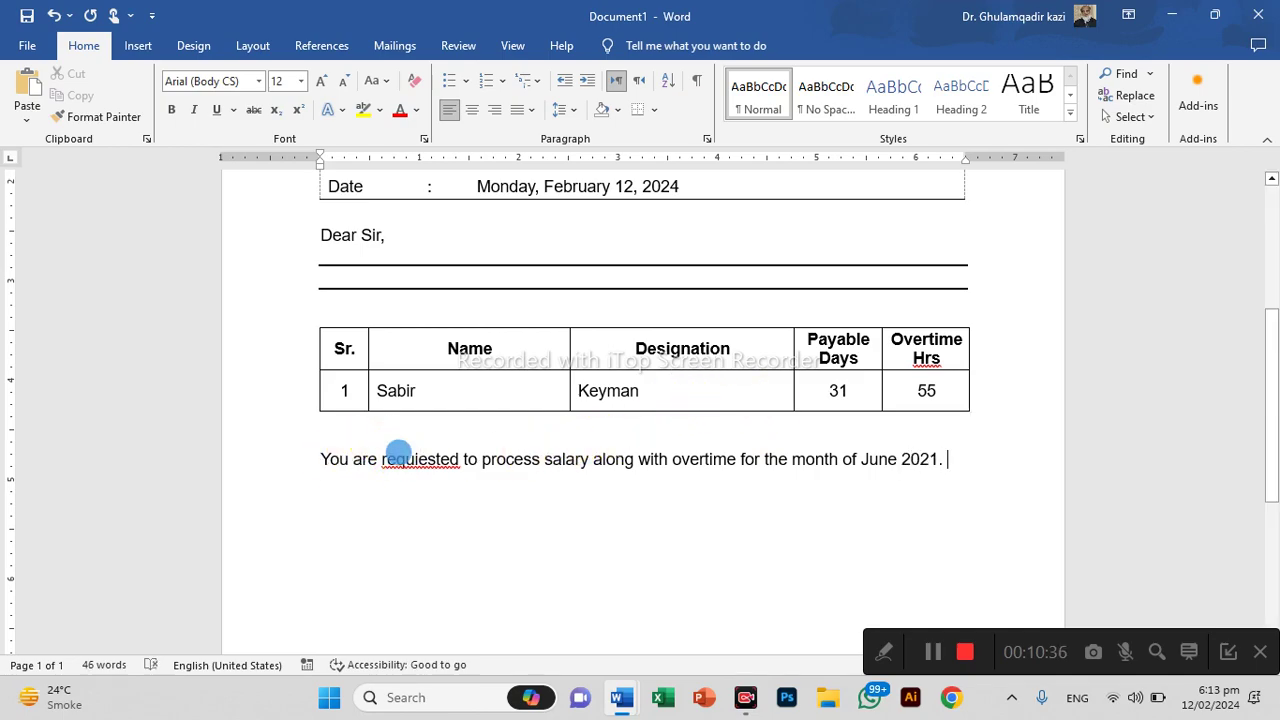
pyautogui.rightClick(400, 459)
pyautogui.click(398, 177)
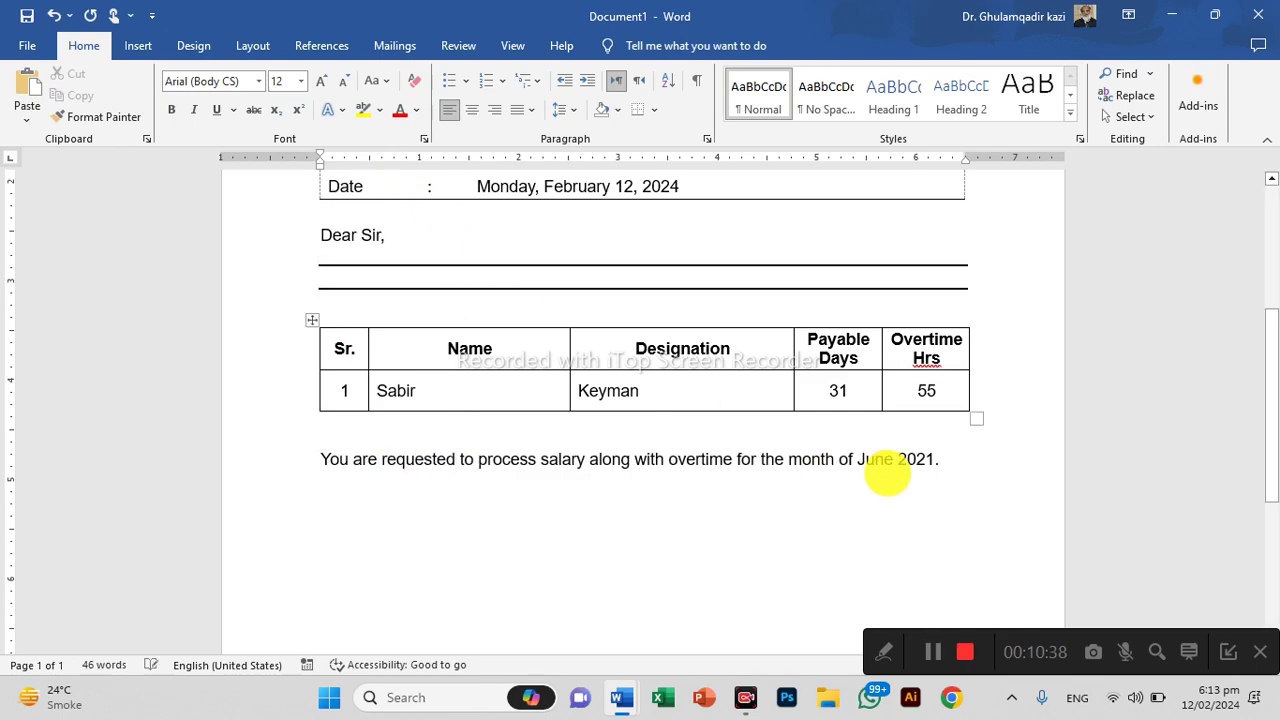
pyautogui.click(938, 460)
# Add the closing lines 'With profound regards,' and 'Yours sincerely,'
pyautogui.press('Return')
pyautogui.write('W')
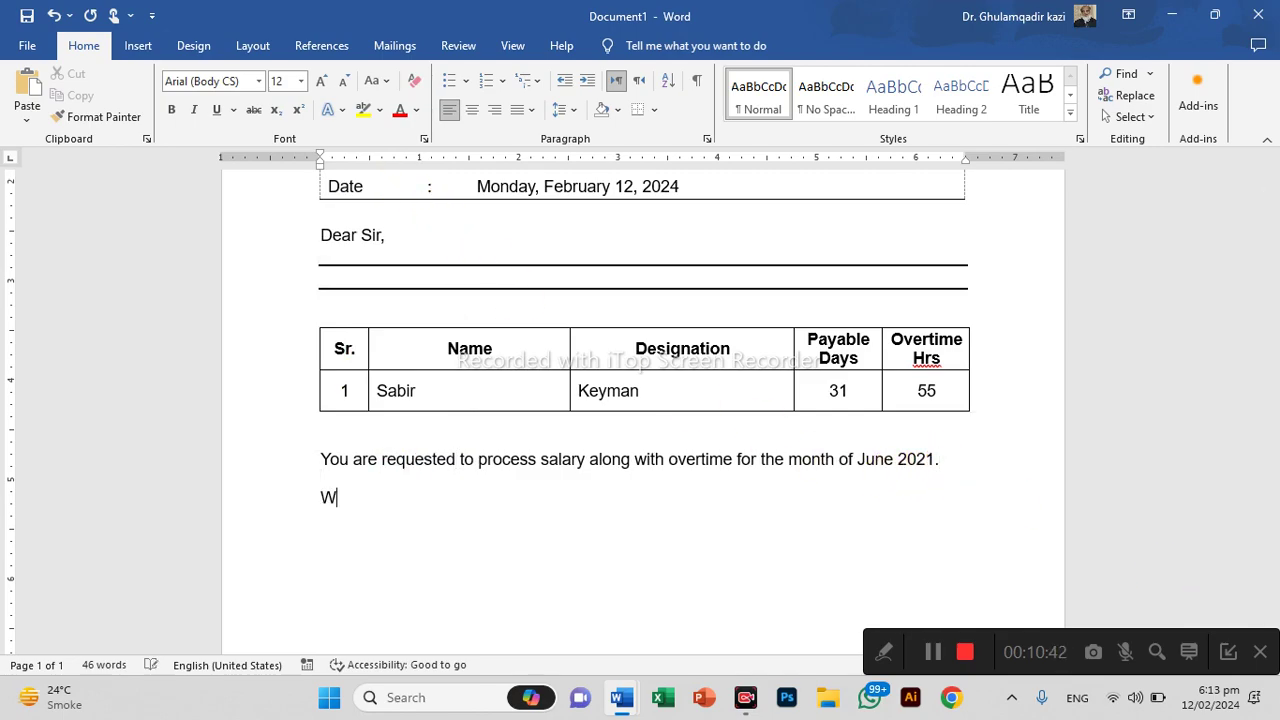
pyautogui.write('ith profound')
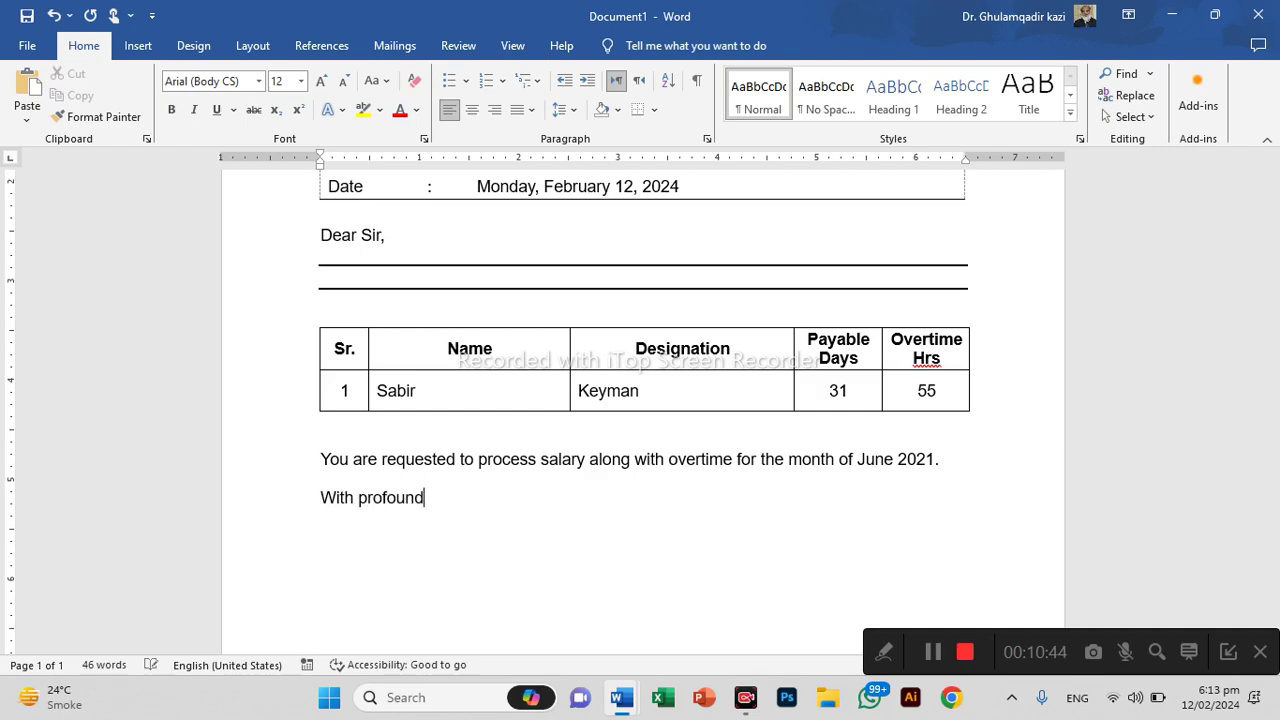
pyautogui.write(' regards,')
pyautogui.press('Return')
pyautogui.write('Yours sincerely')
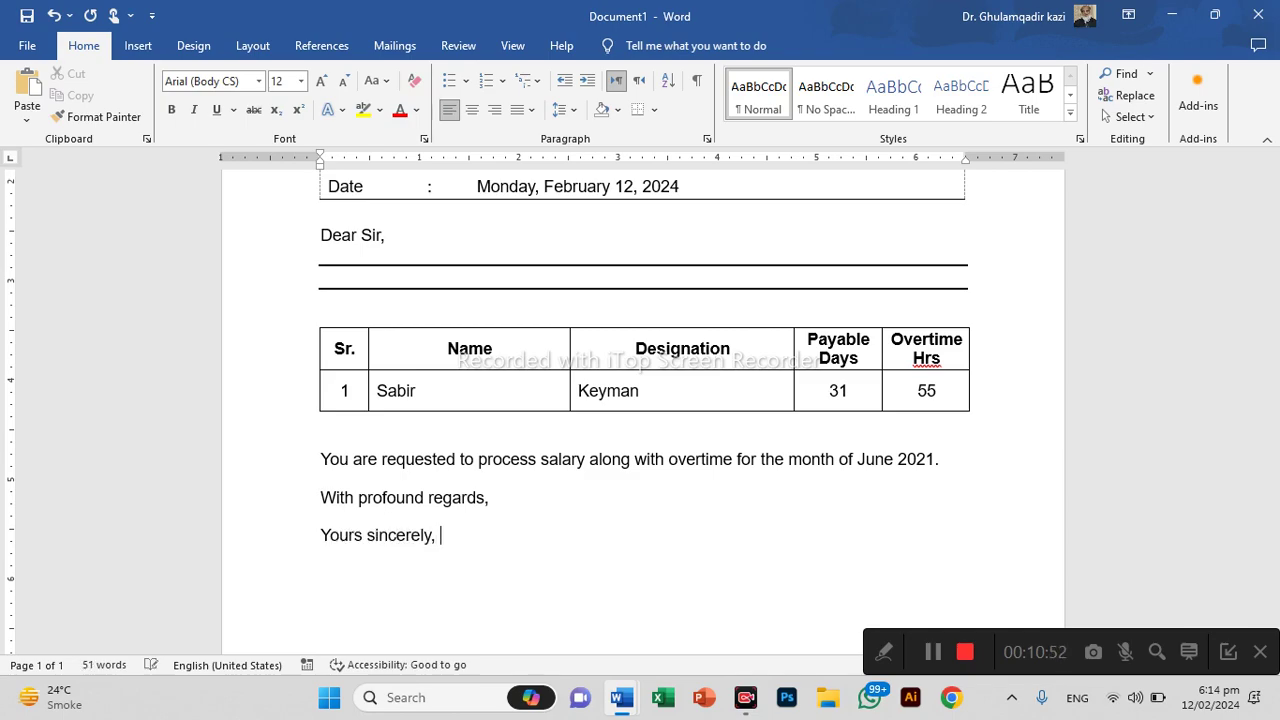
pyautogui.write(',')
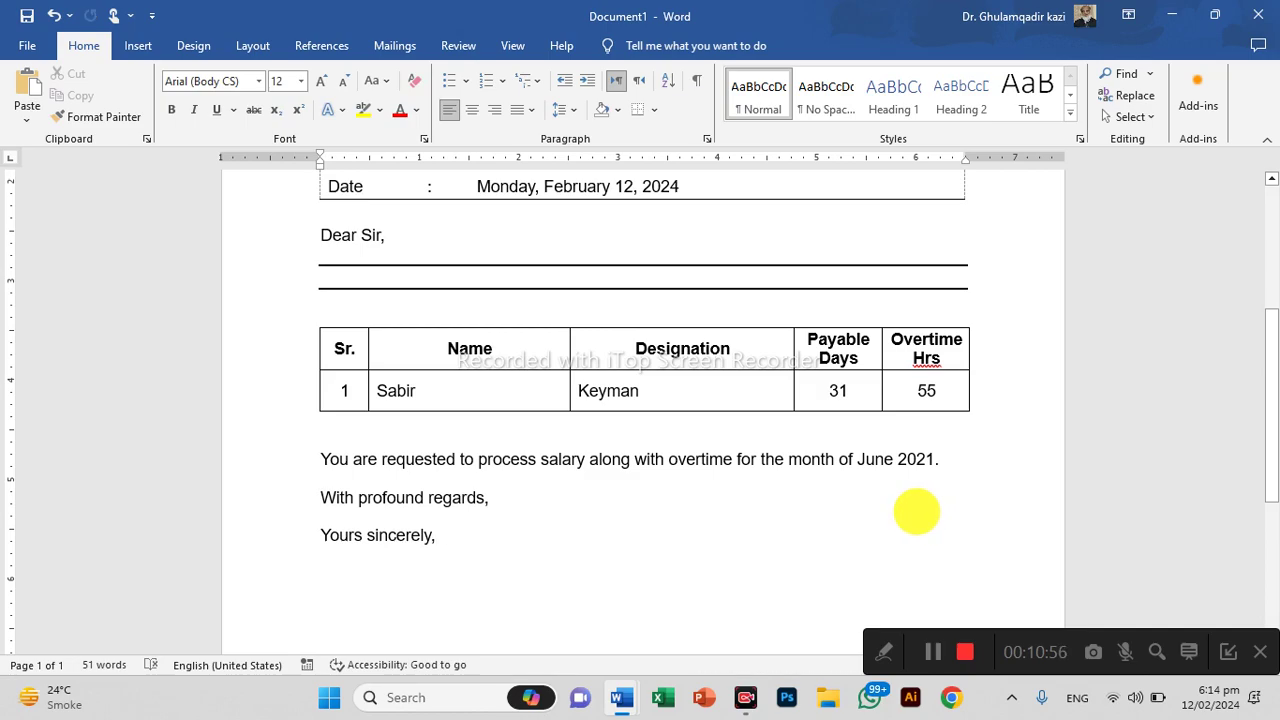
# Add '(S/d)' on a new line below 'Yours sincerely,'
pyautogui.scroll(-5, 580, 506)
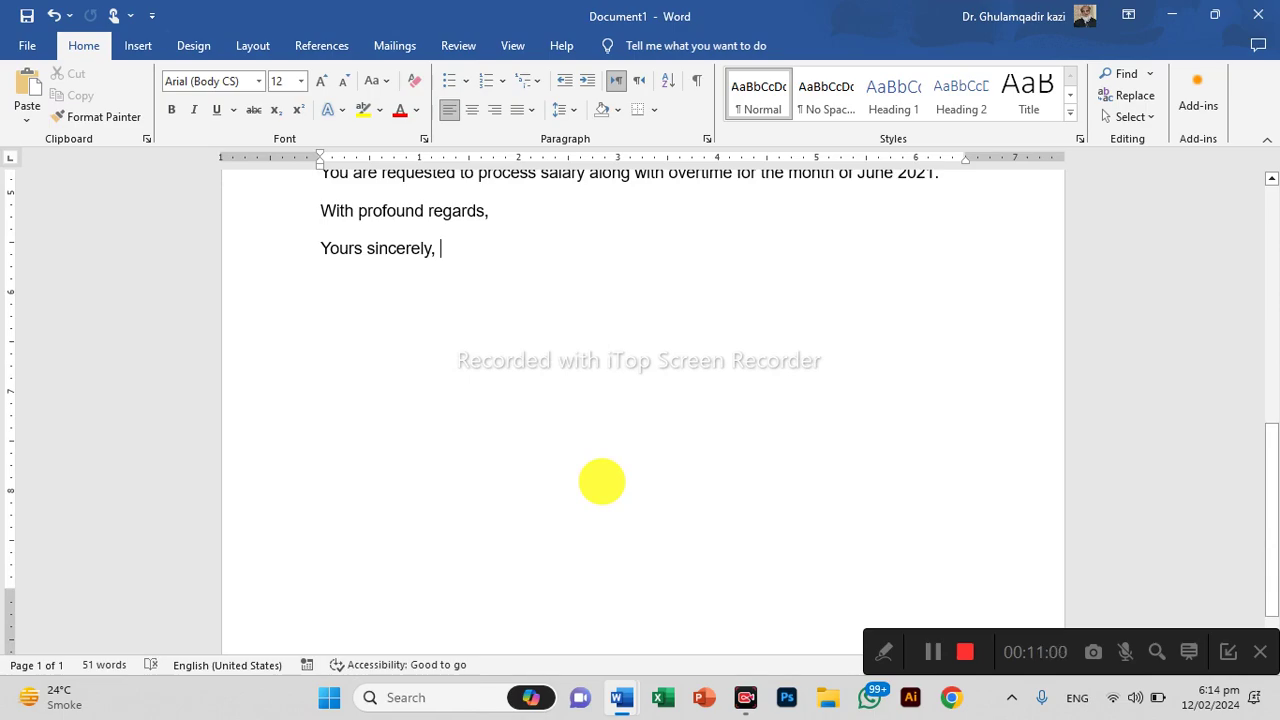
pyautogui.press('Return')
pyautogui.press('Return')
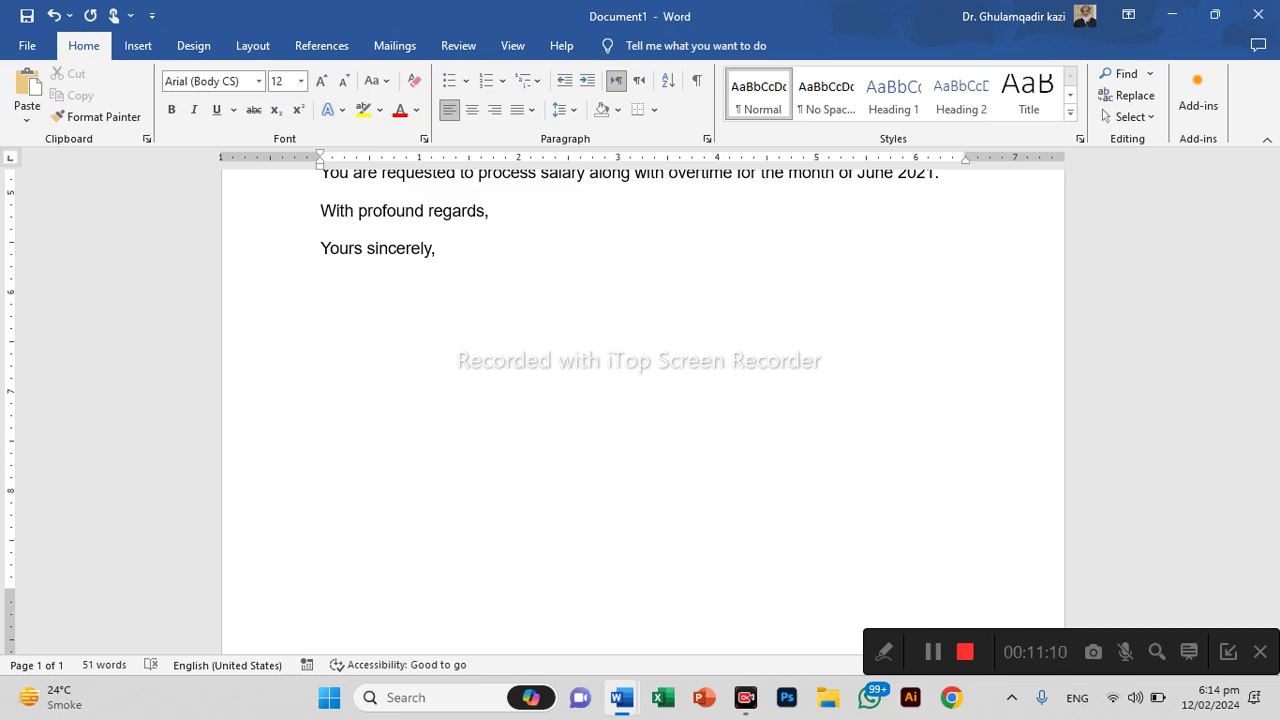
pyautogui.write('?l')
pyautogui.press('BackSpace')
pyautogui.press('BackSpace')
pyautogui.write('(')
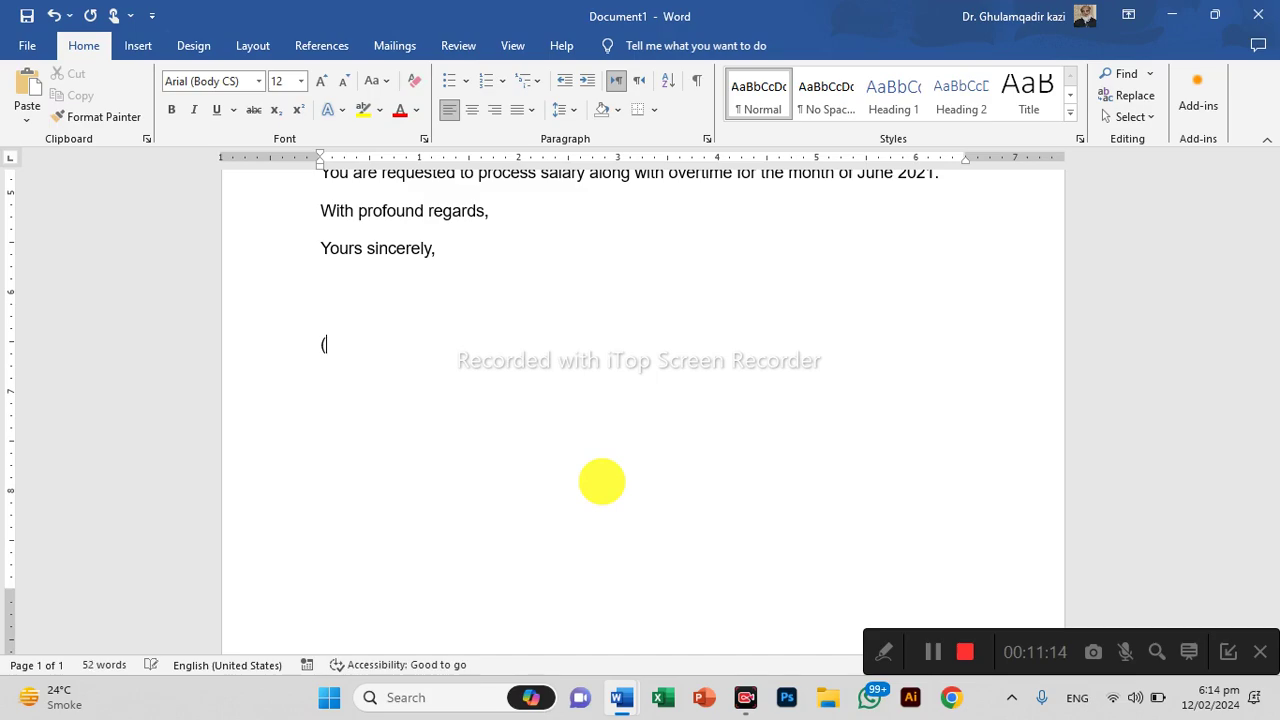
pyautogui.write('S/d)')
pyautogui.press('Return')
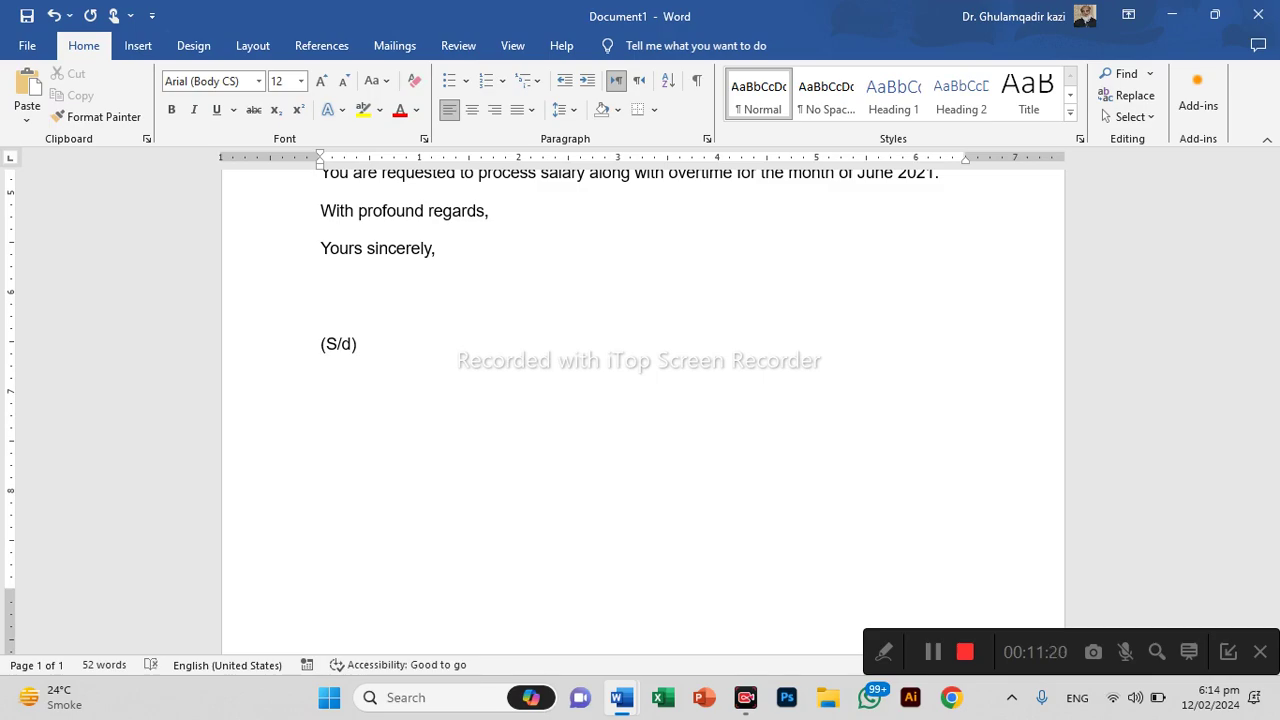
# Type the signer's full name with 'School Administrator' on the line beneath it
pyautogui.write('G')
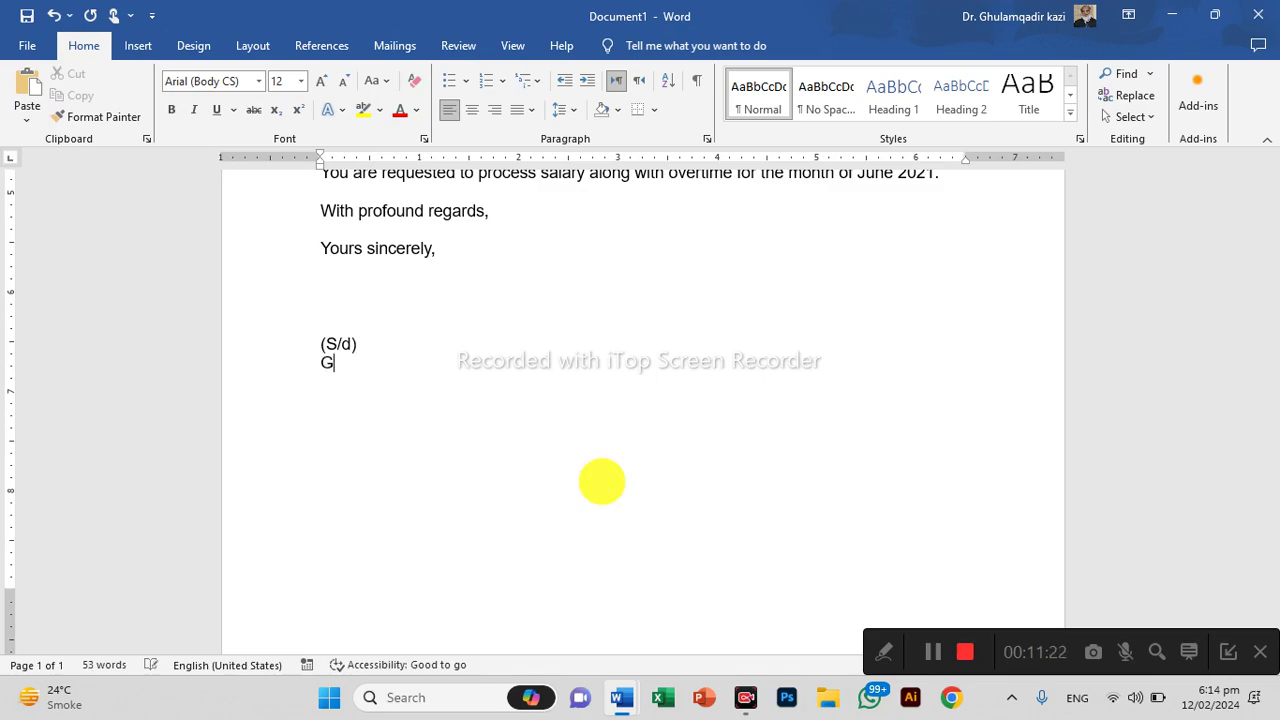
pyautogui.write('eneral Se4c')
pyautogui.press('BackSpace')
pyautogui.press('BackSpace')
pyautogui.press('BackSpace')
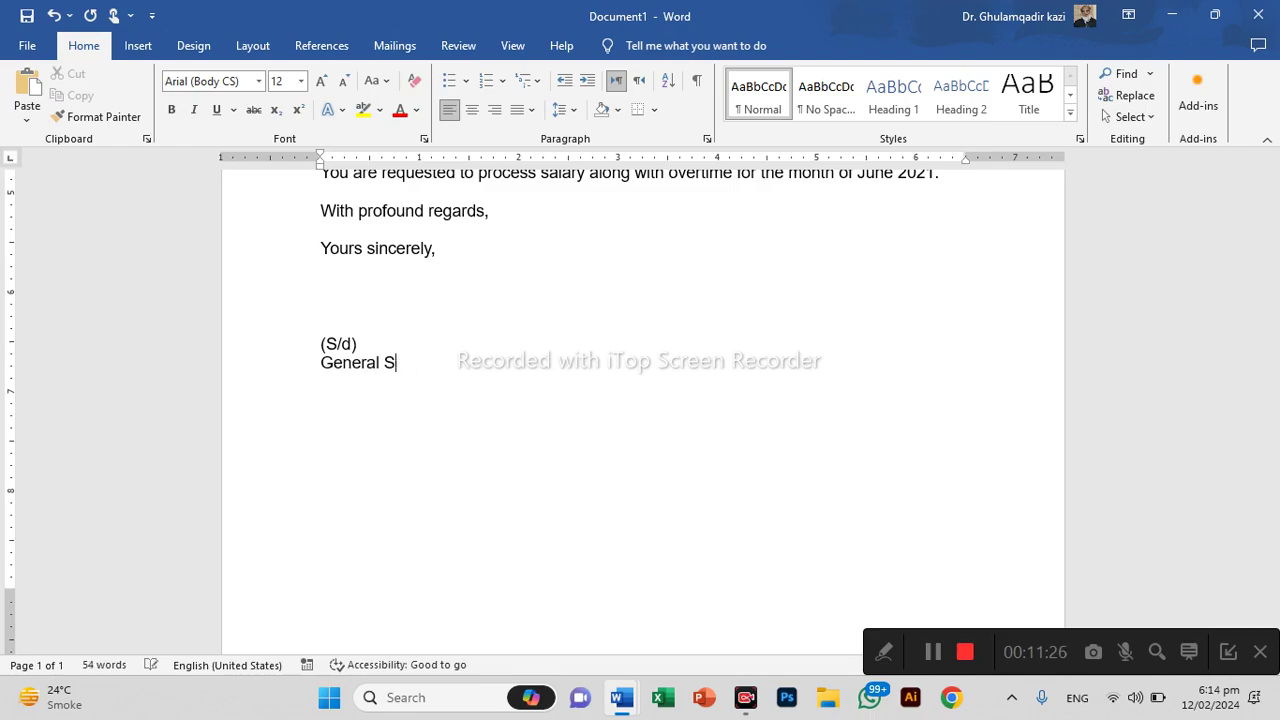
pyautogui.press('BackSpace')
pyautogui.press('BackSpace')
pyautogui.press('BackSpace')
pyautogui.press('BackSpace')
pyautogui.press('BackSpace')
pyautogui.press('BackSpace')
pyautogui.press('BackSpace')
pyautogui.press('BackSpace')
pyautogui.press('BackSpace')
pyautogui.press('Return')
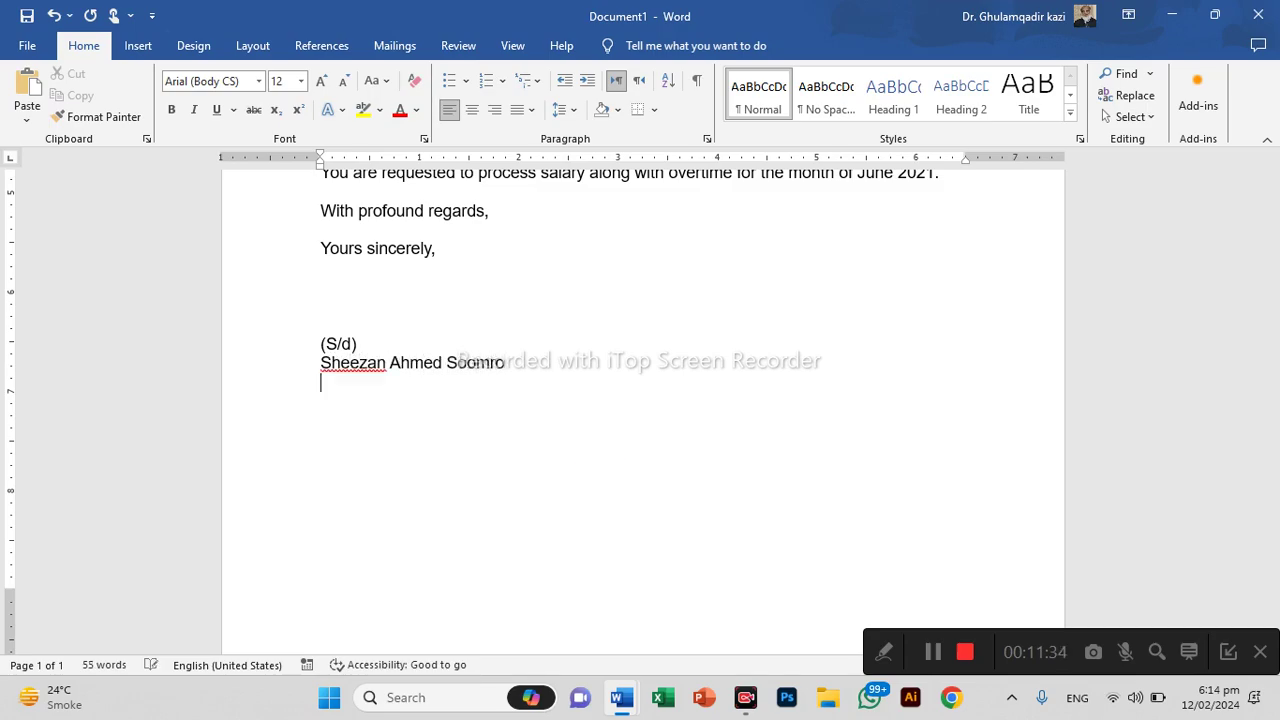
pyautogui.write('Administrator')
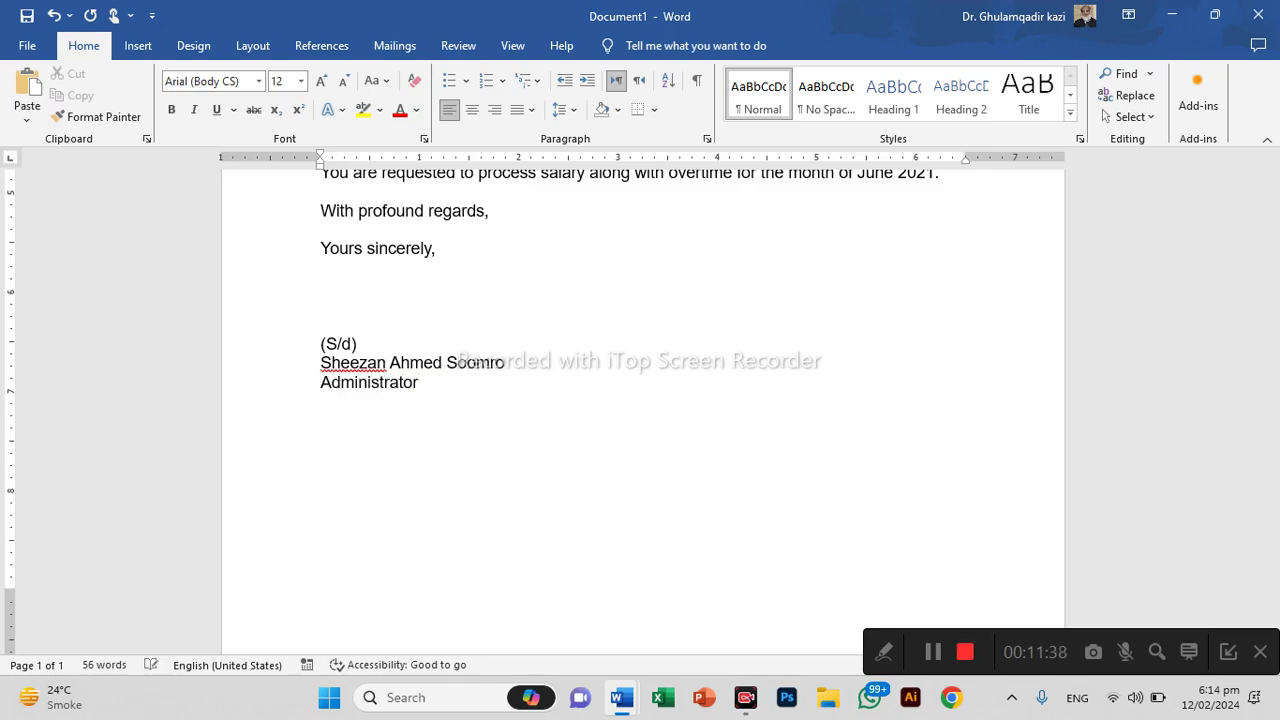
pyautogui.press('Return')
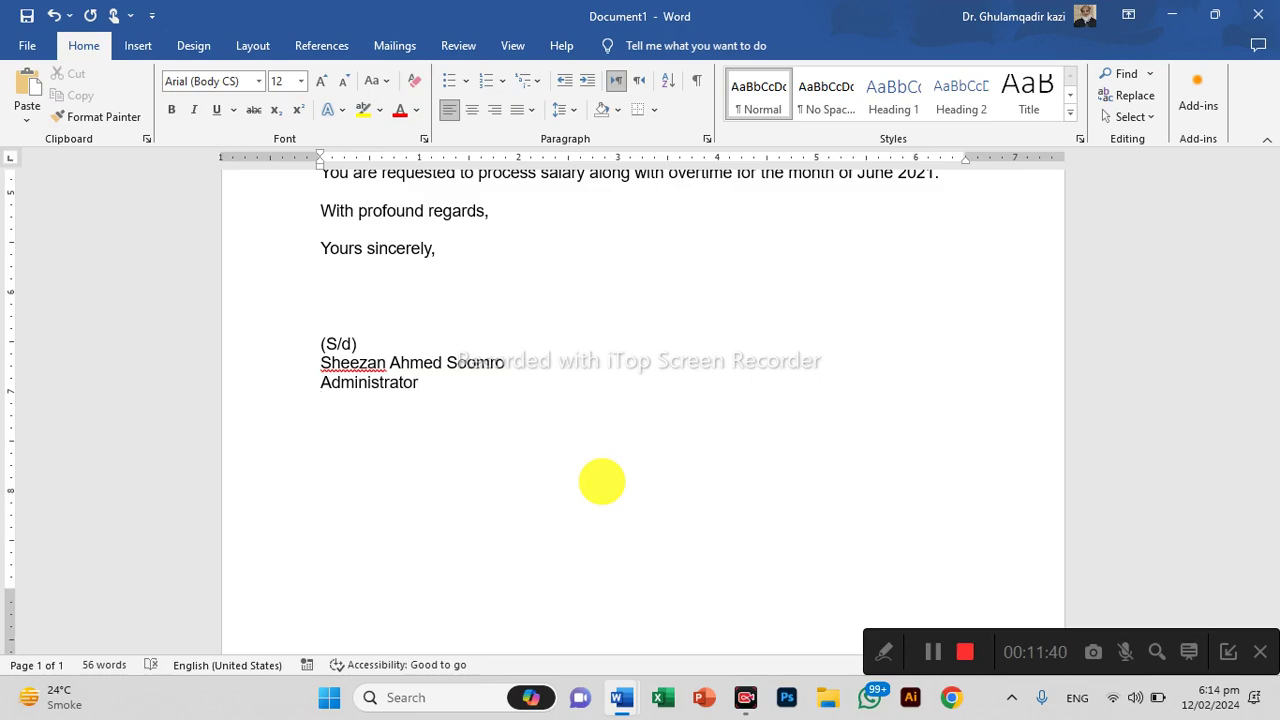
pyautogui.write('S')
pyautogui.press('BackSpace')
pyautogui.press('Up')
pyautogui.write('School')
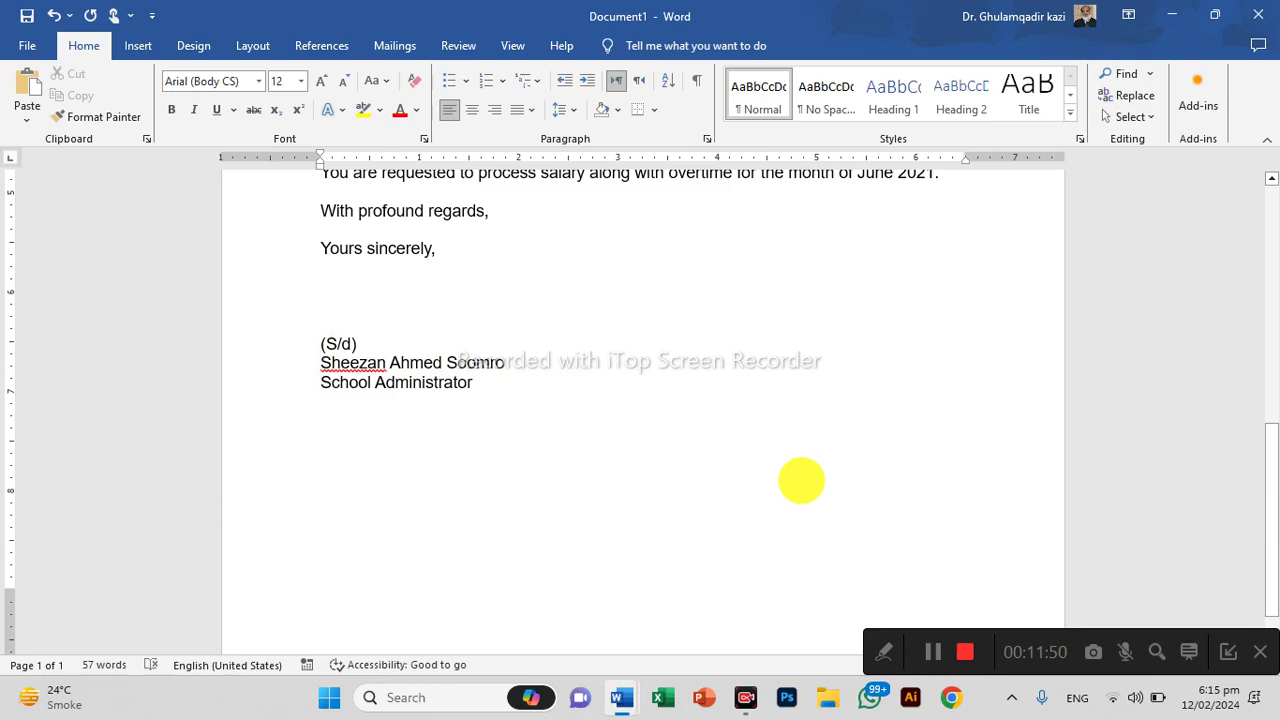
# Indent the three signature lines right with three tabs and centre them
pyautogui.click(278, 340)
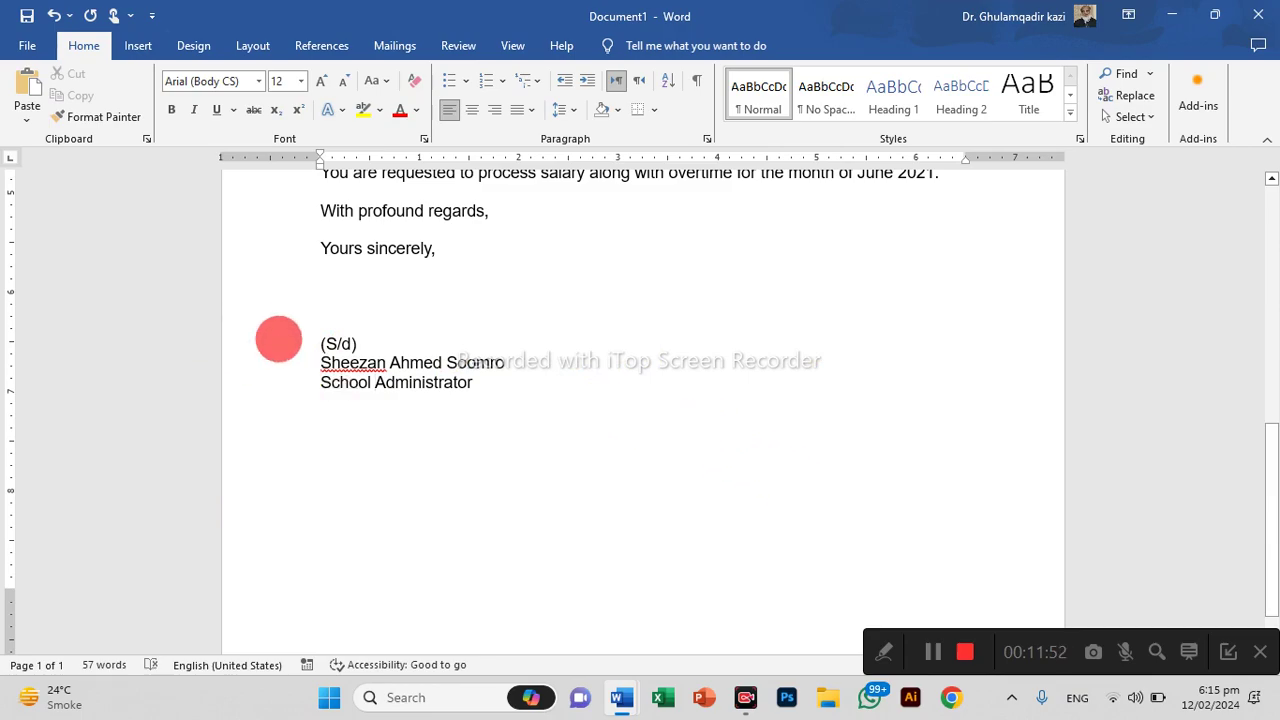
pyautogui.moveTo(278, 340); pyautogui.dragTo(277, 354)
pyautogui.click(263, 277)
pyautogui.moveTo(264, 290); pyautogui.dragTo(266, 357)
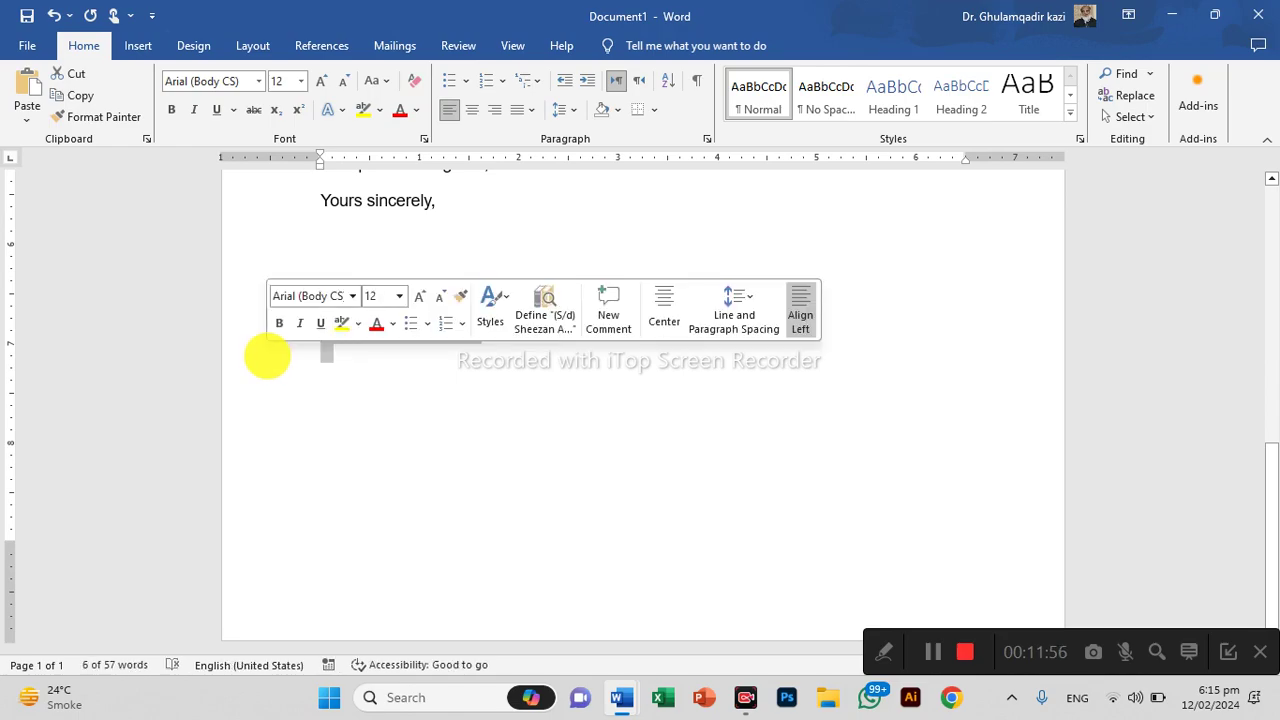
pyautogui.press('Tab')
pyautogui.press('Tab')
pyautogui.press('Tab')
pyautogui.press('Tab')
pyautogui.press('Tab')
pyautogui.press('Tab')
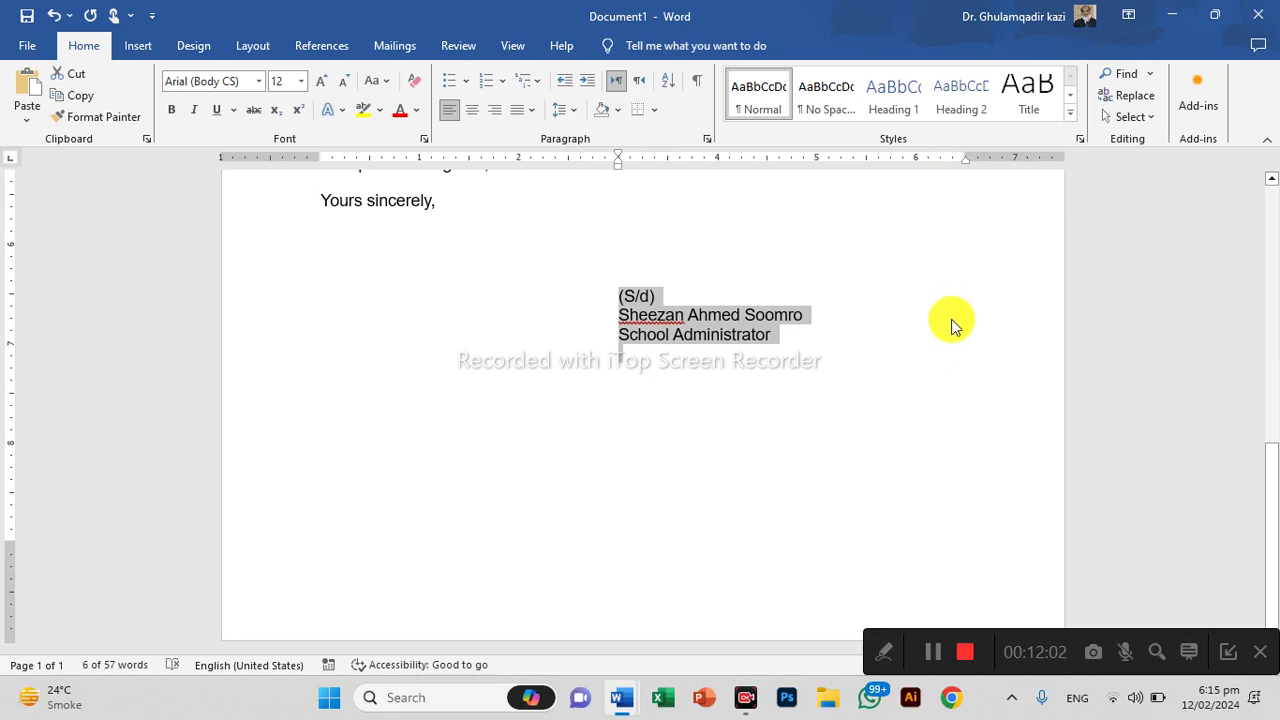
pyautogui.press('Tab')
pyautogui.press('Tab')
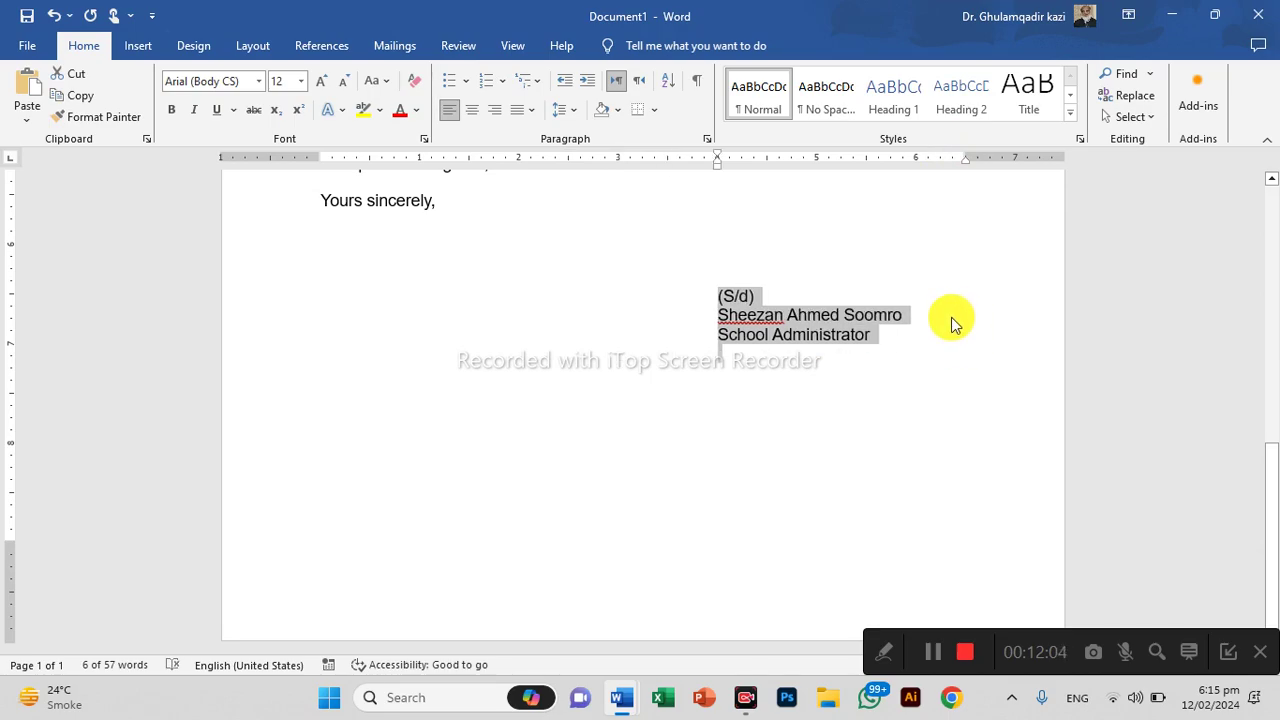
pyautogui.press('Tab')
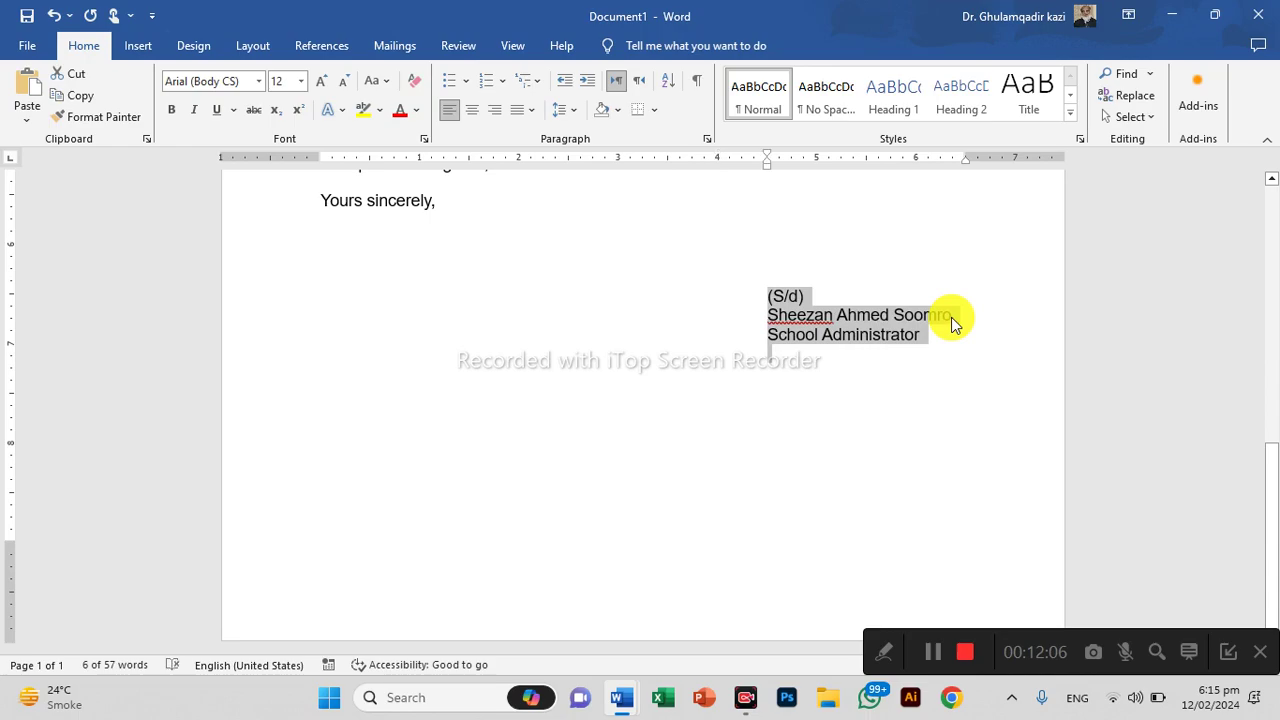
pyautogui.click(473, 112)
# Add a new left-margin line below School Administrator
pyautogui.click(894, 389)
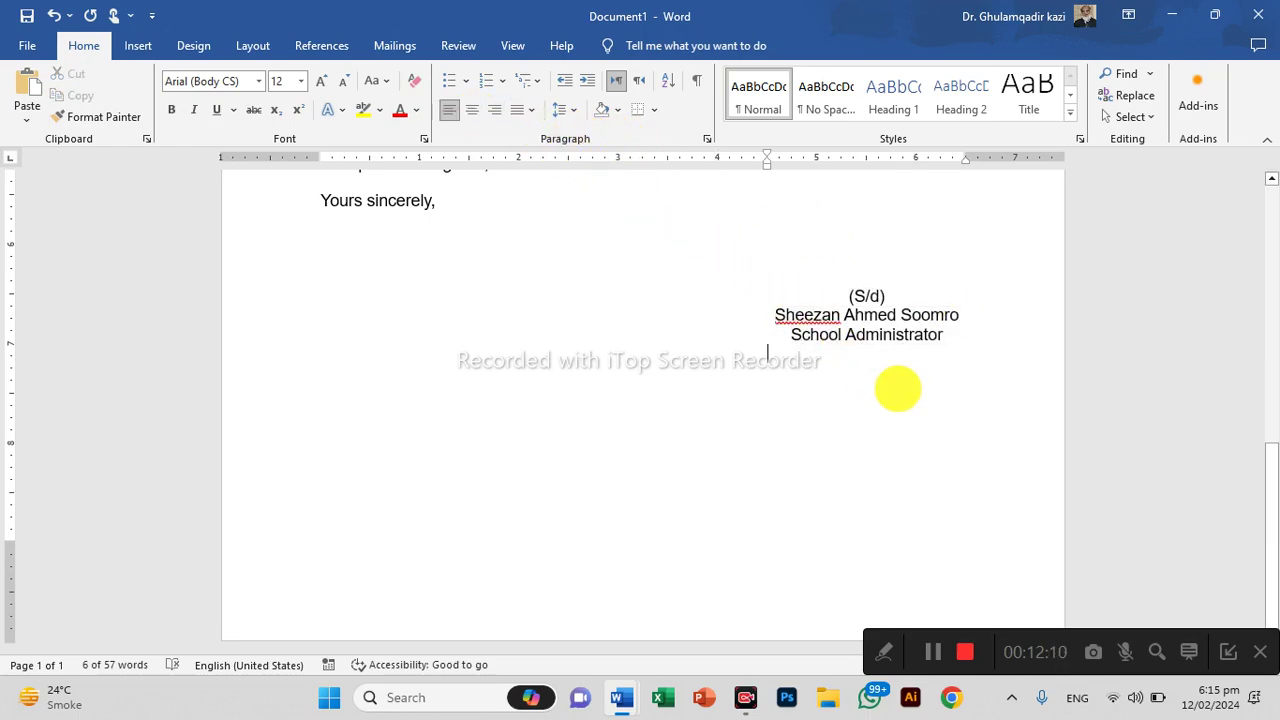
pyautogui.scroll(3, 910, 378)
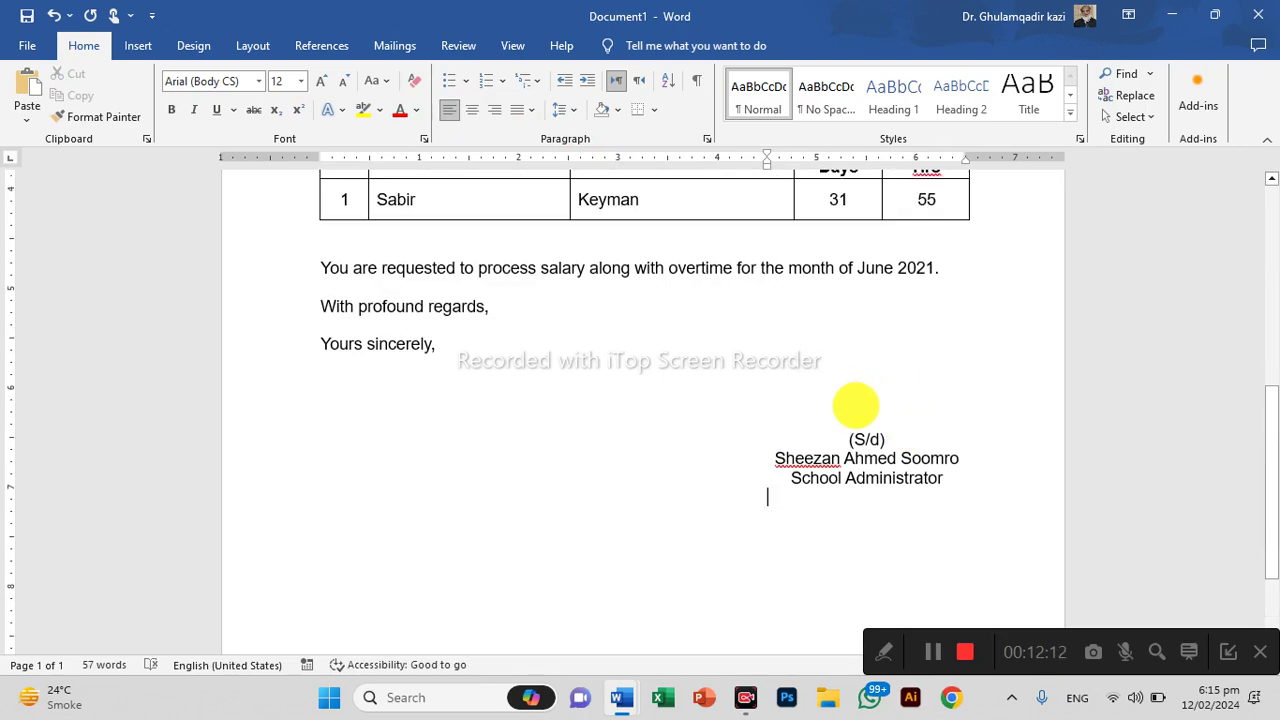
pyautogui.click(980, 478)
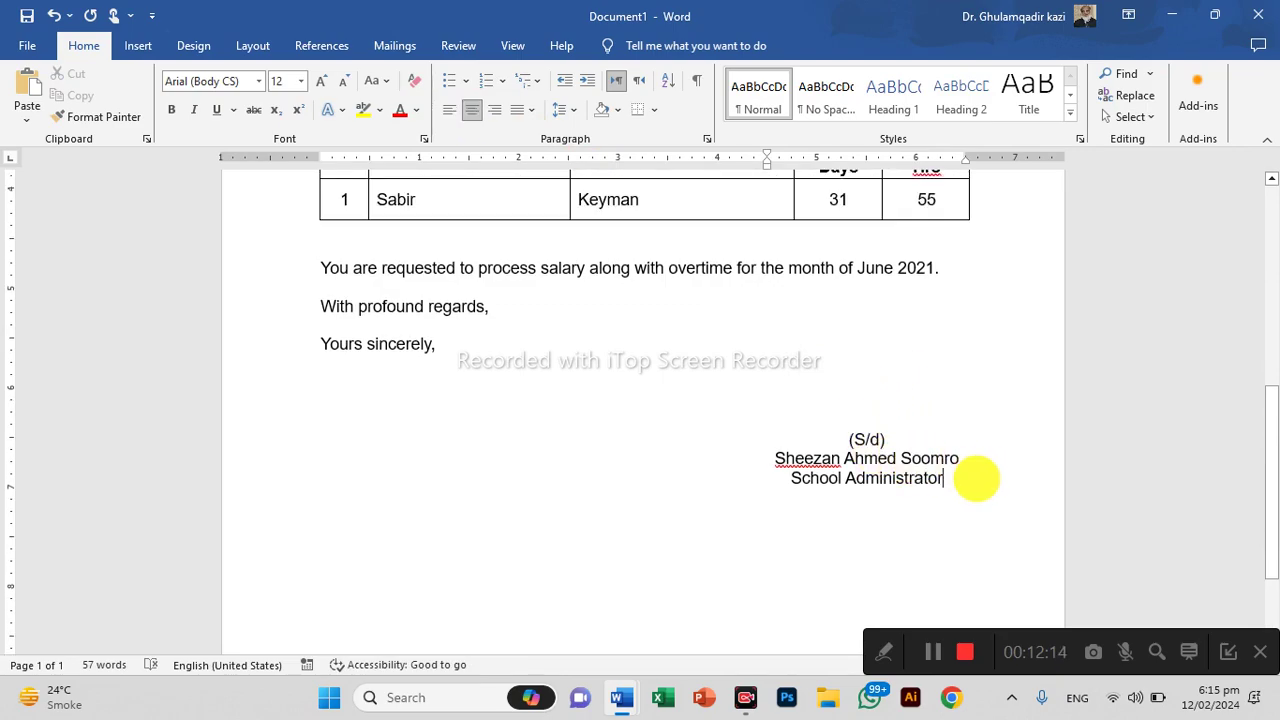
pyautogui.press('Return')
pyautogui.hotkey('ctrl', 'l')
pyautogui.press('BackSpace')
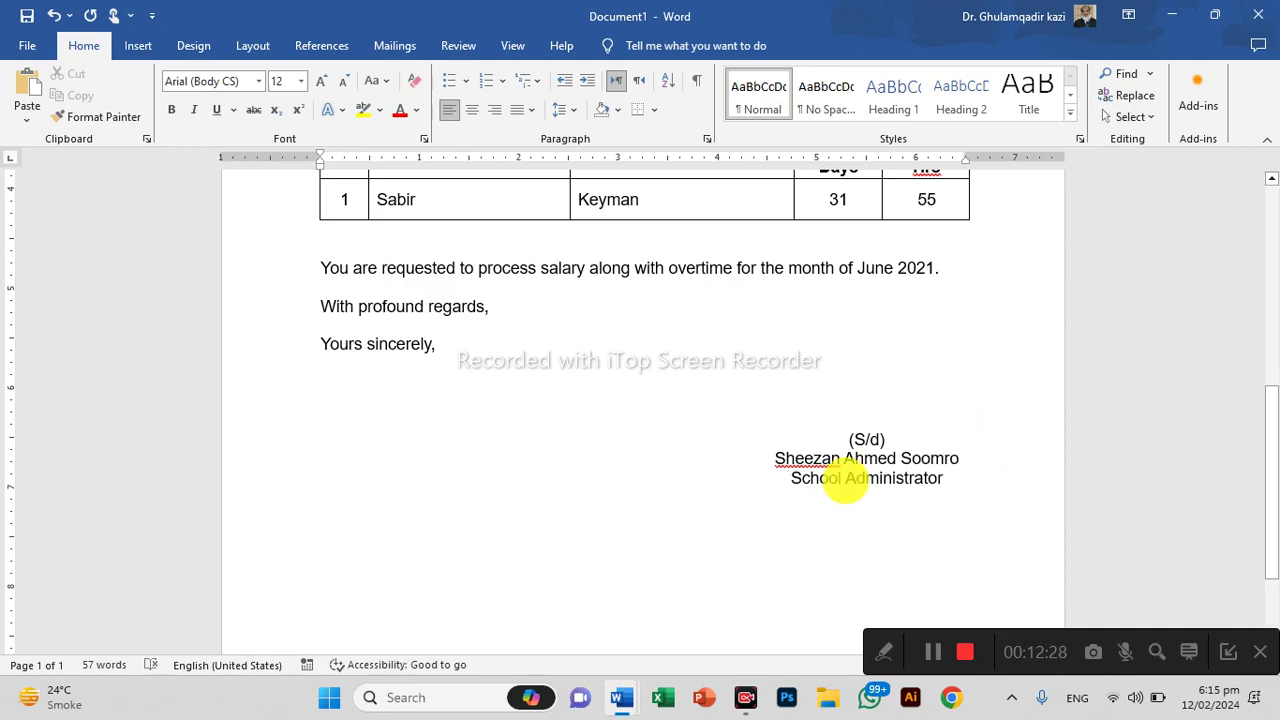
# Type centred bold 'Signatory 1' and 'Signatory 2' four tabs apart, with a blank line above
pyautogui.click(476, 110)
pyautogui.hotkey('ctrl', 'b')
pyautogui.write('Sig')
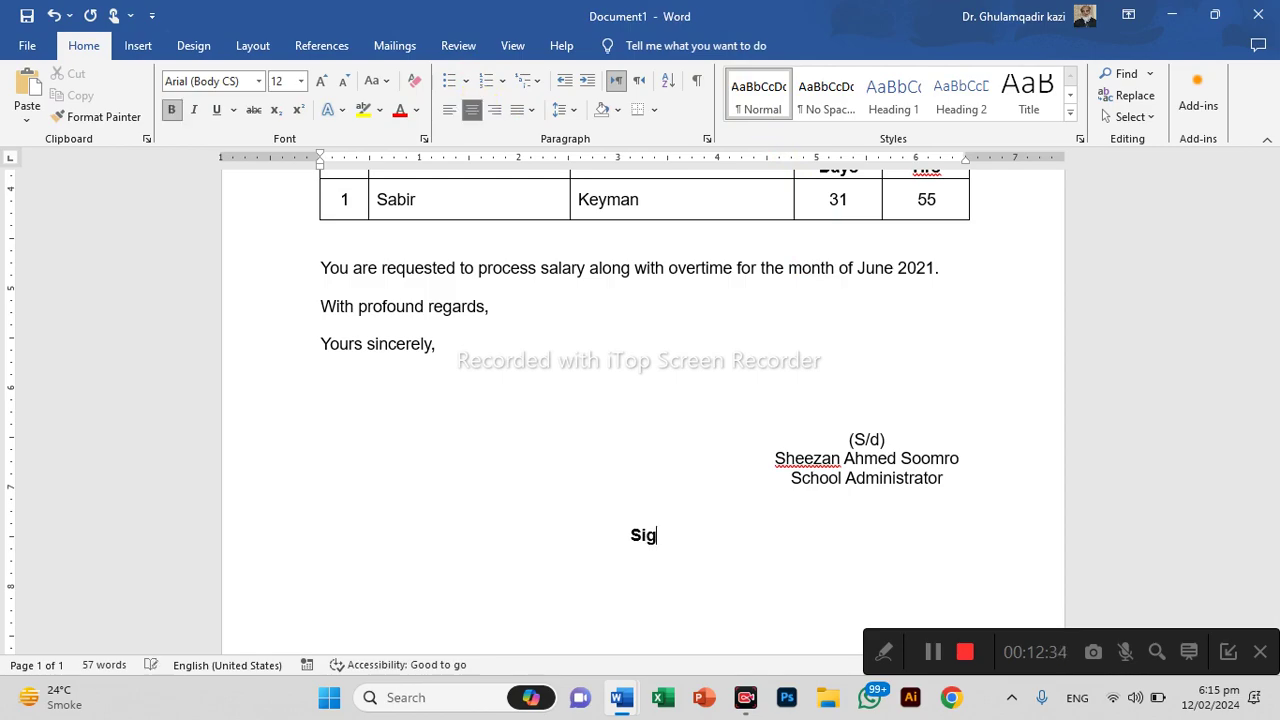
pyautogui.write('natory ')
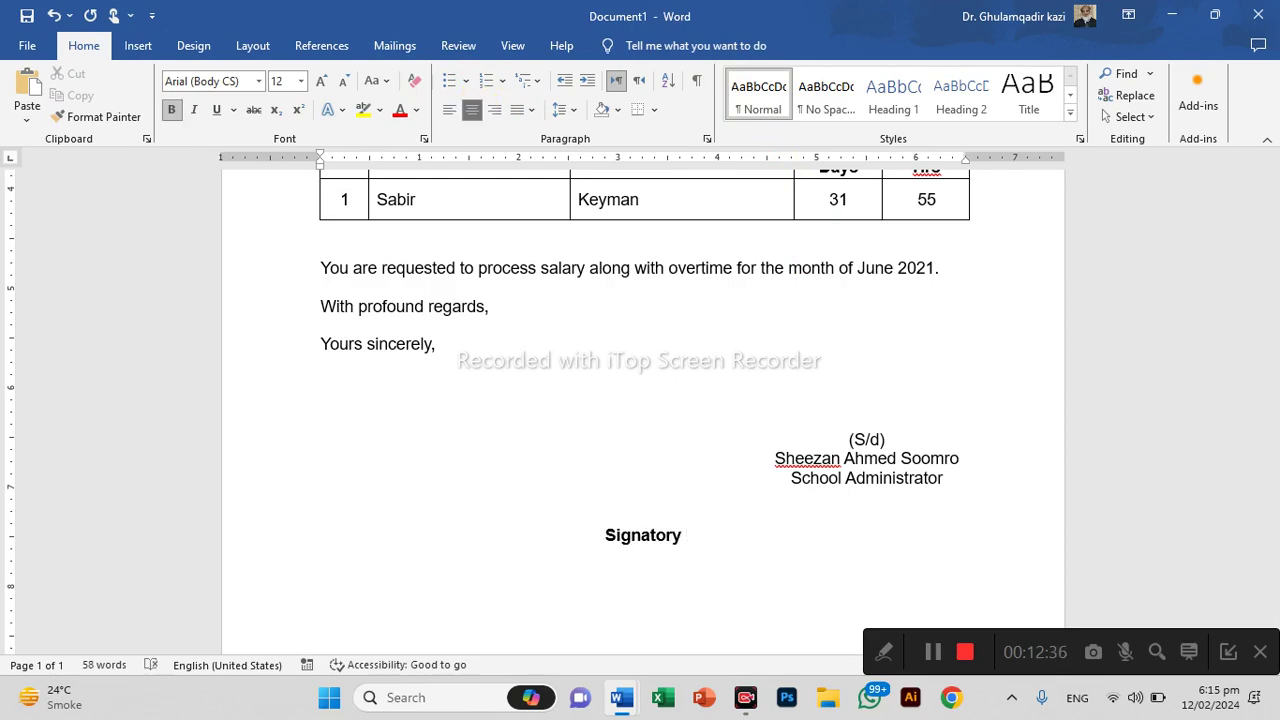
pyautogui.write('1 ')
pyautogui.write('Signat')
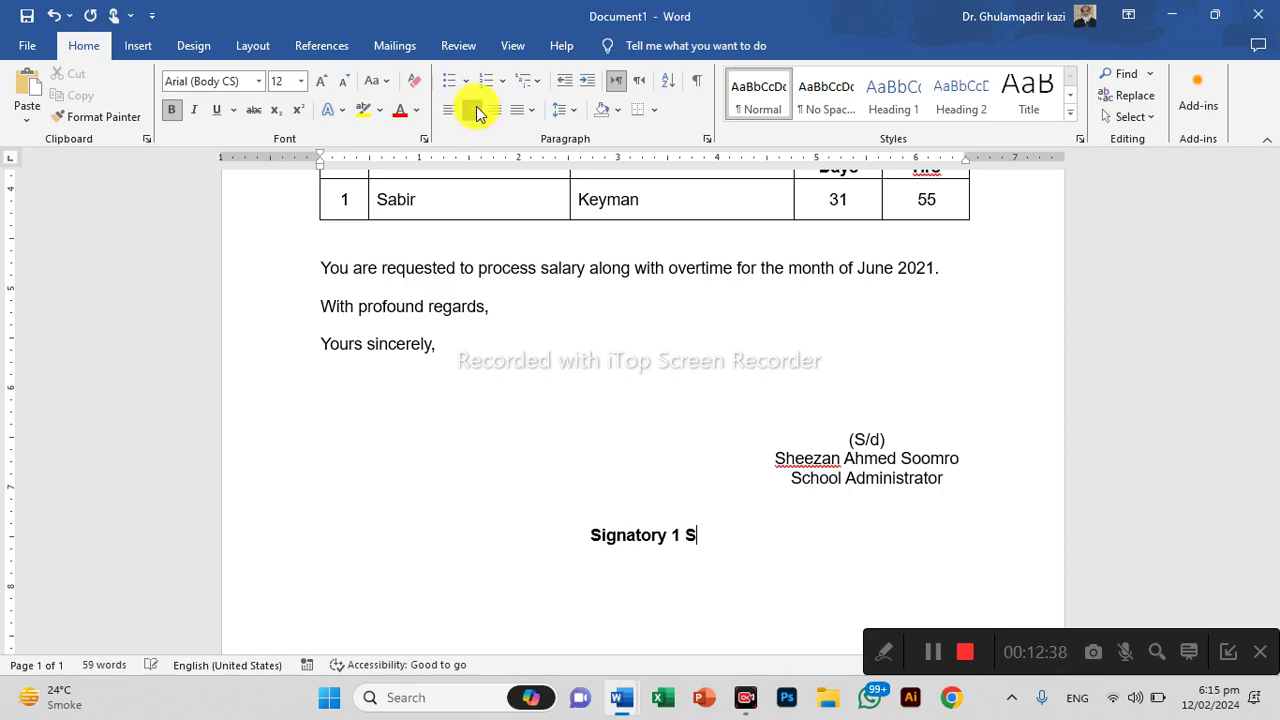
pyautogui.write('ory')
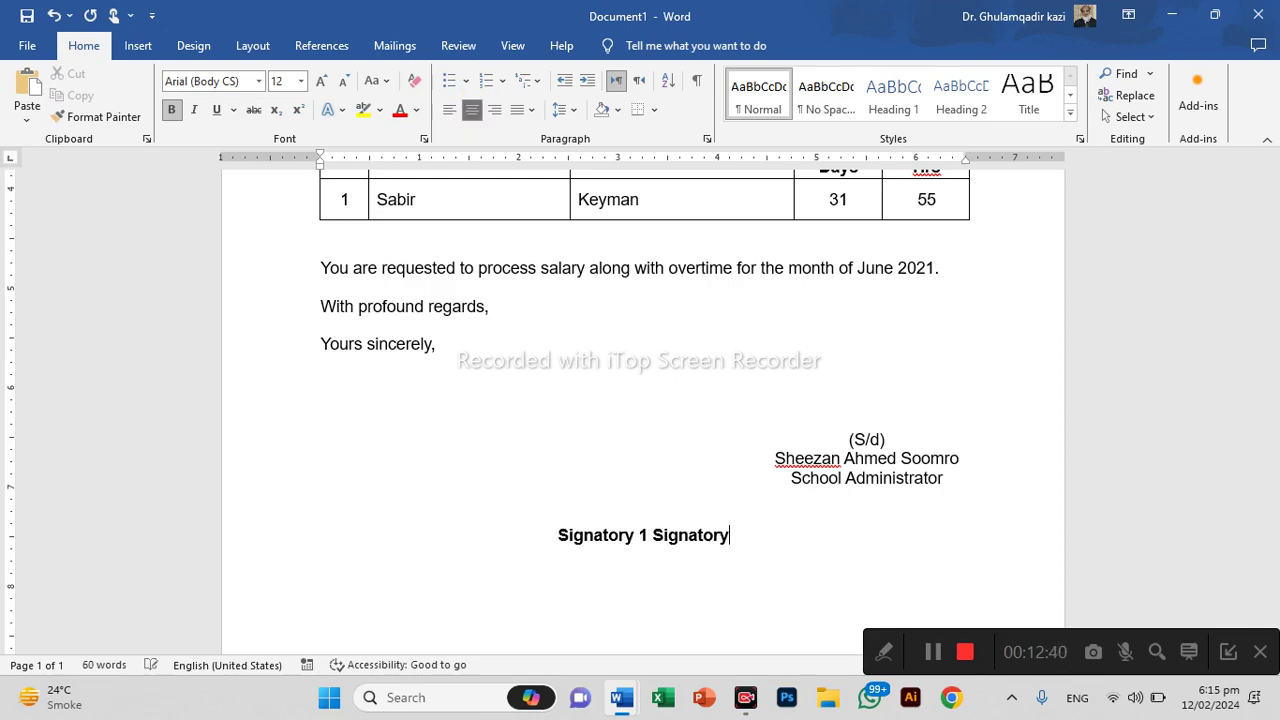
pyautogui.write(' 2')
pyautogui.click(643, 538)
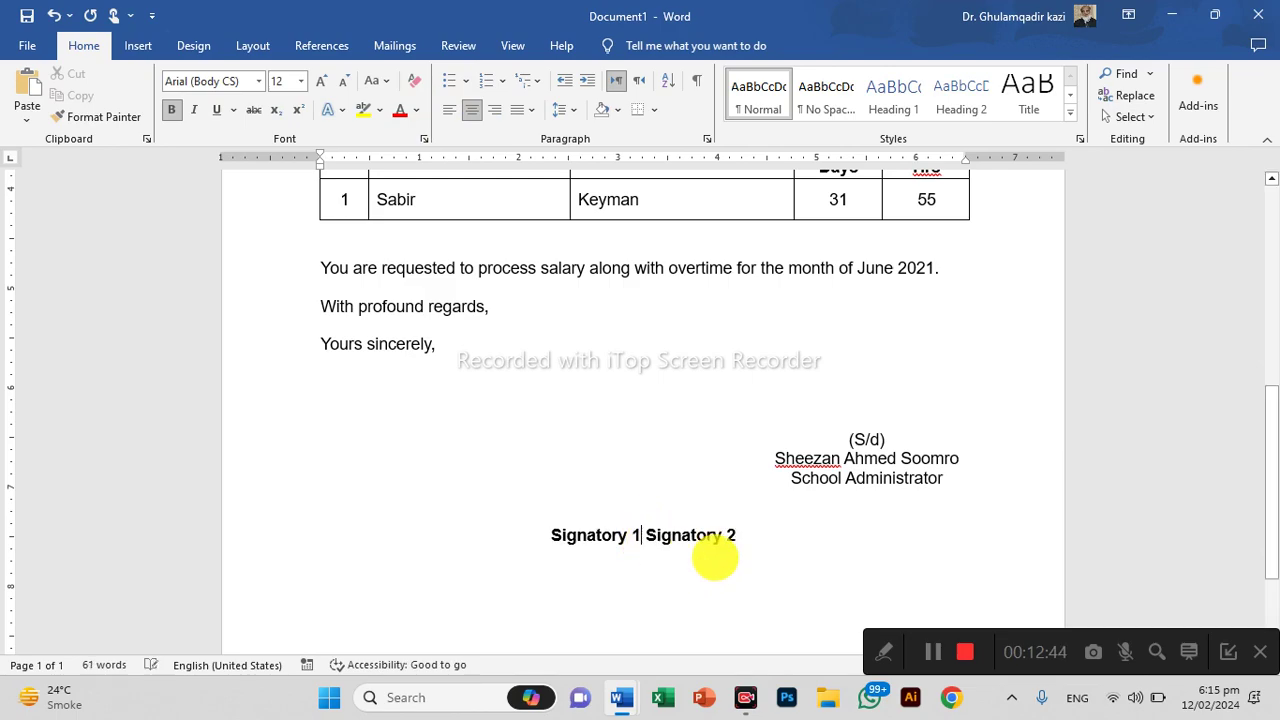
pyautogui.press('Tab')
pyautogui.press('Tab')
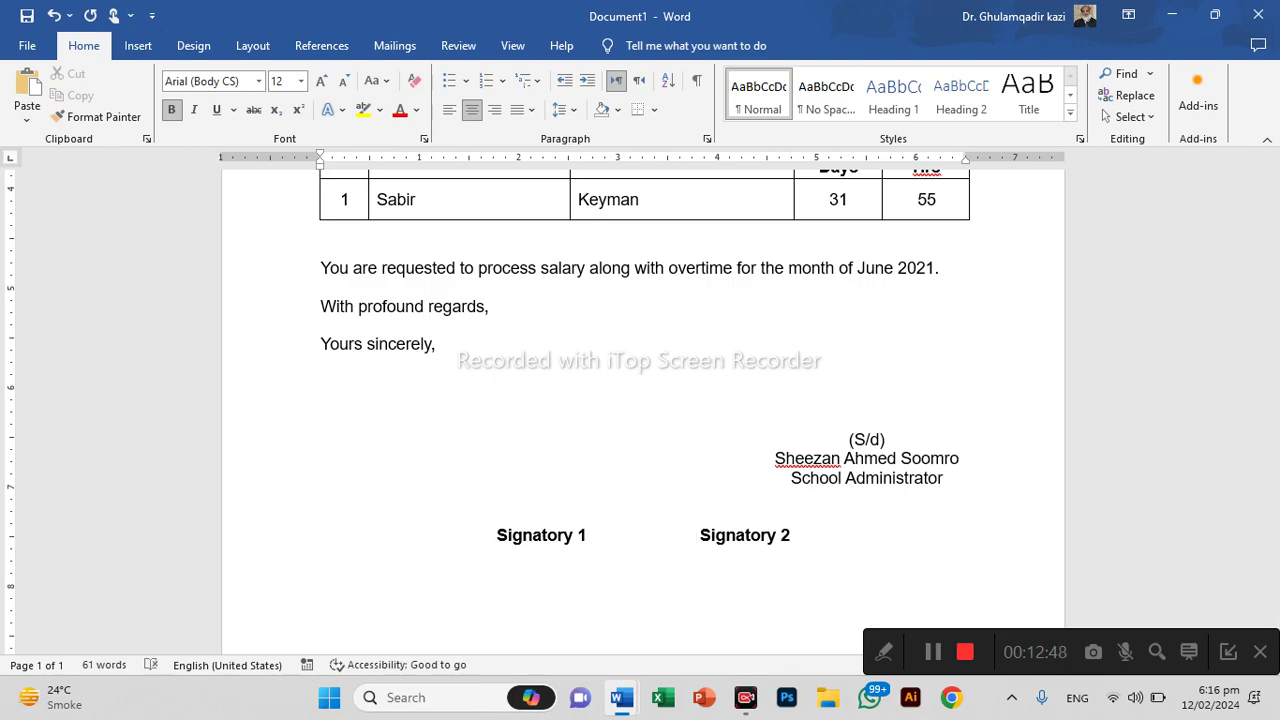
pyautogui.press('Tab')
pyautogui.press('Tab')
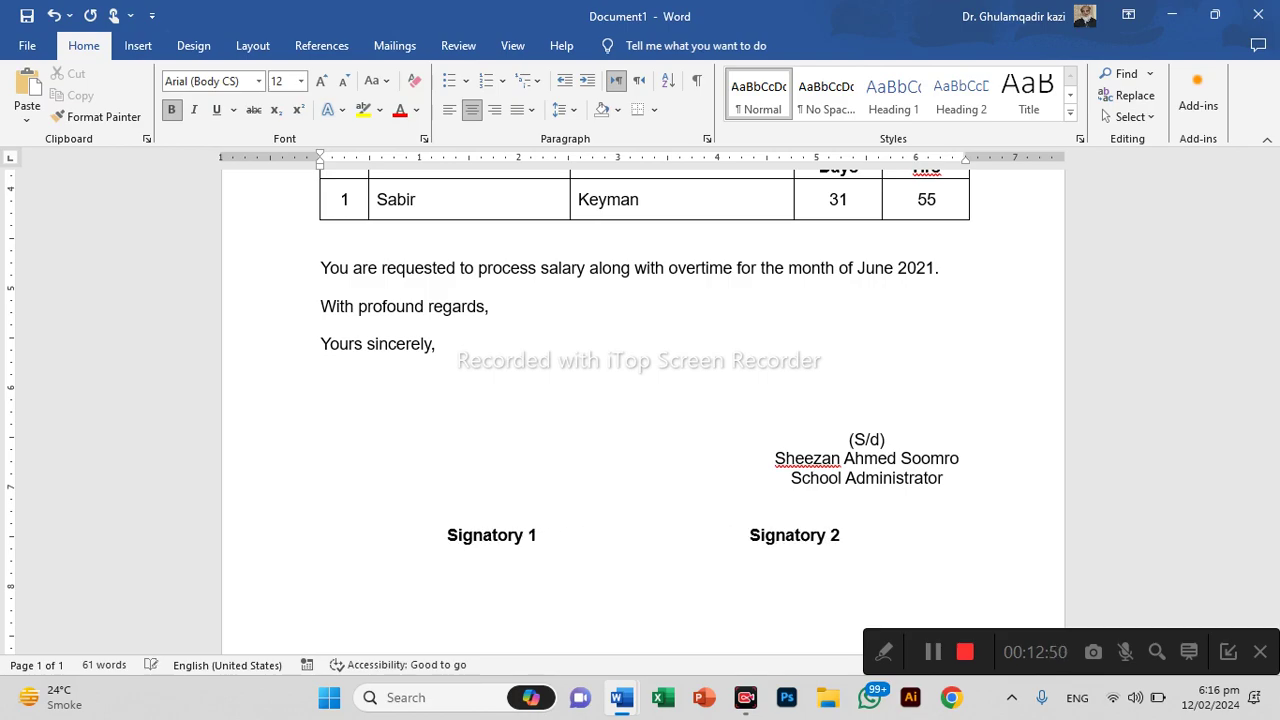
pyautogui.press('Tab')
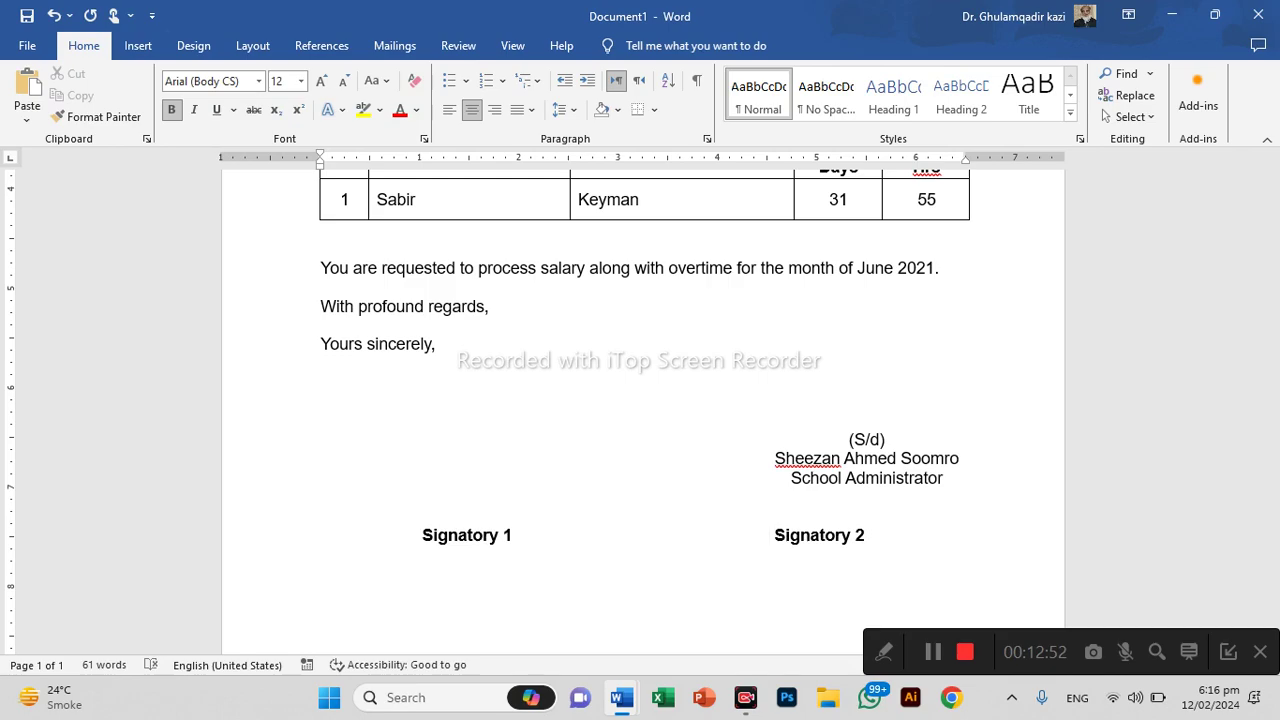
pyautogui.press('Tab')
pyautogui.click(397, 535)
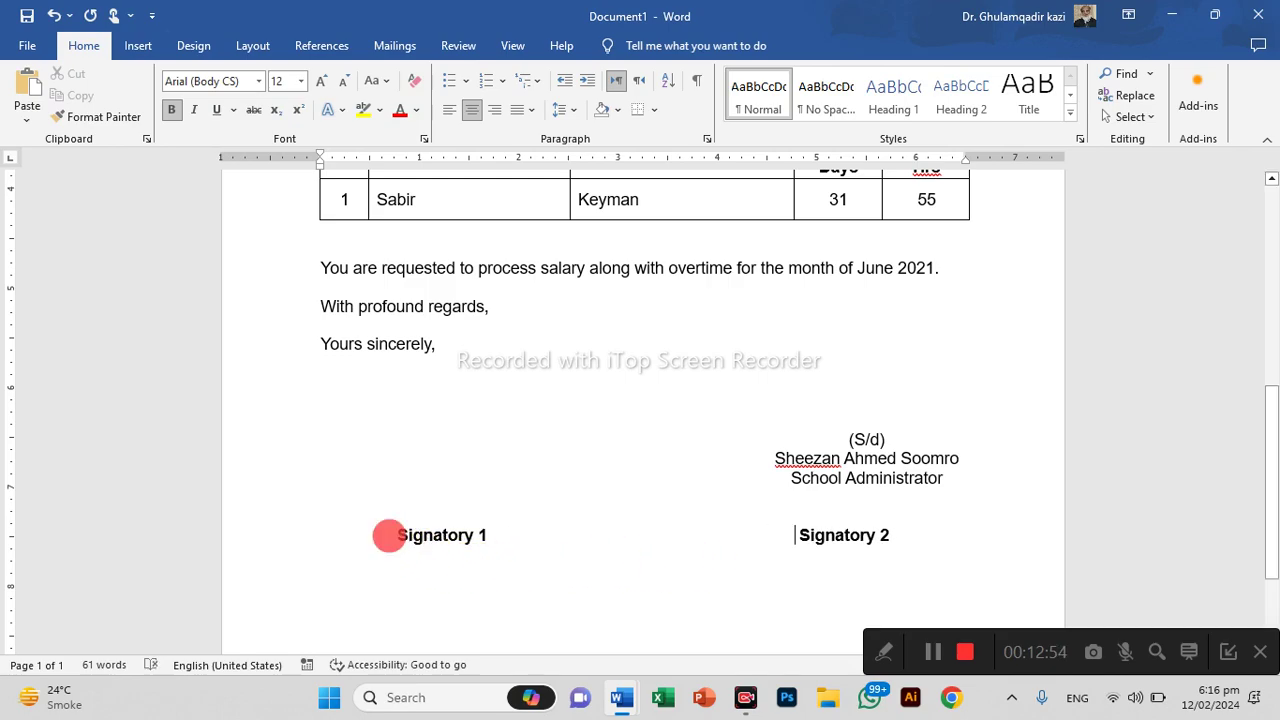
pyautogui.press('Return')
pyautogui.press('Return')
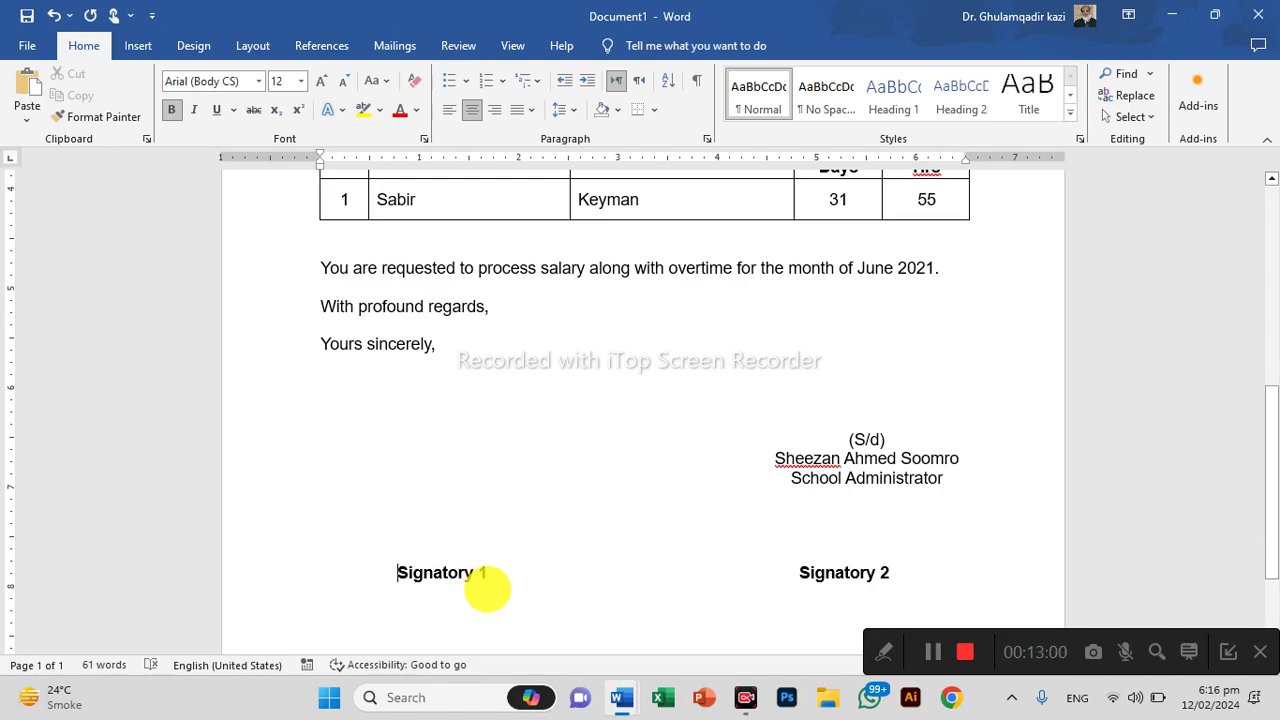
# Type 'President' on a left-margin line below Signatory 2
pyautogui.moveTo(888, 440); pyautogui.dragTo(833, 440)
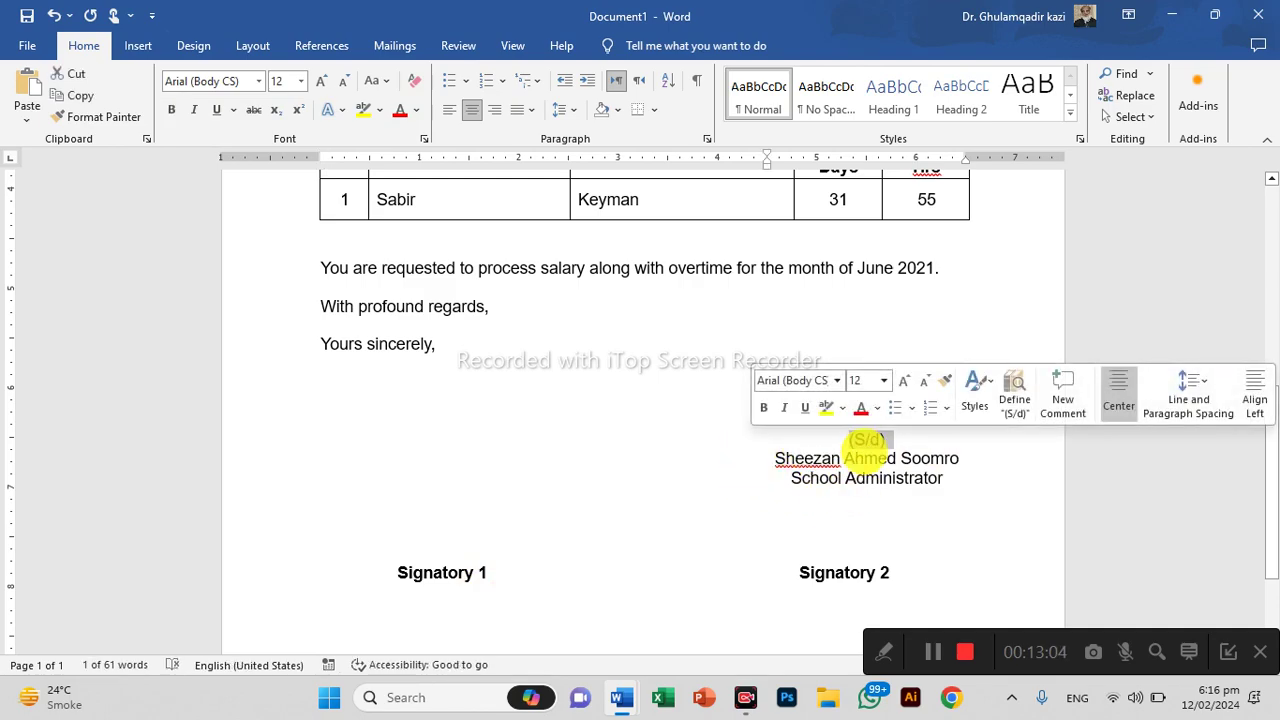
pyautogui.click(866, 438)
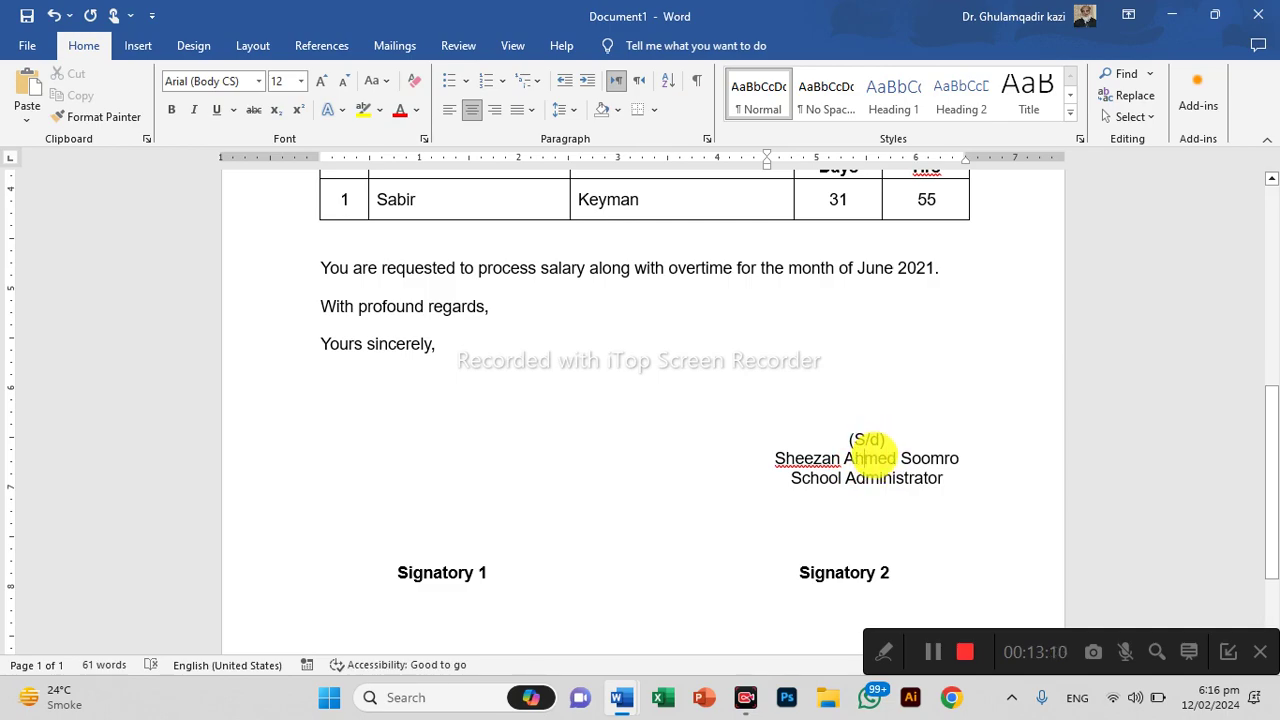
pyautogui.scroll(-3, 855, 470)
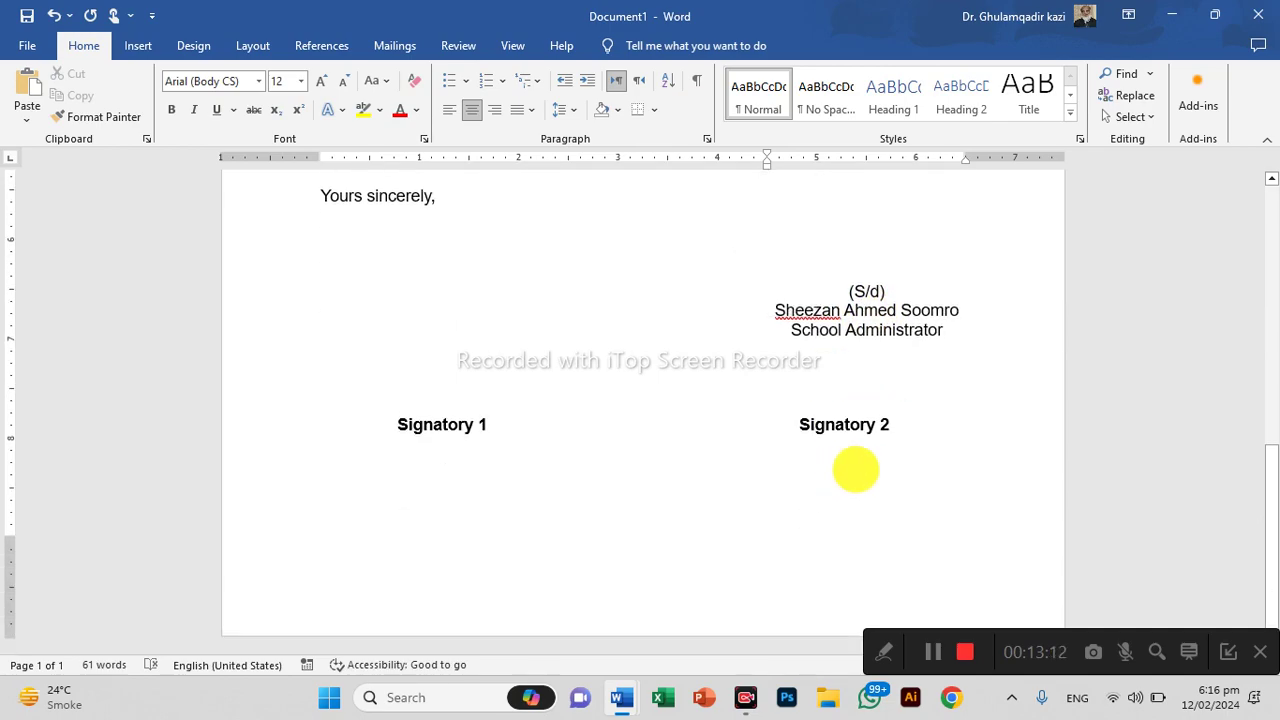
pyautogui.click(940, 453)
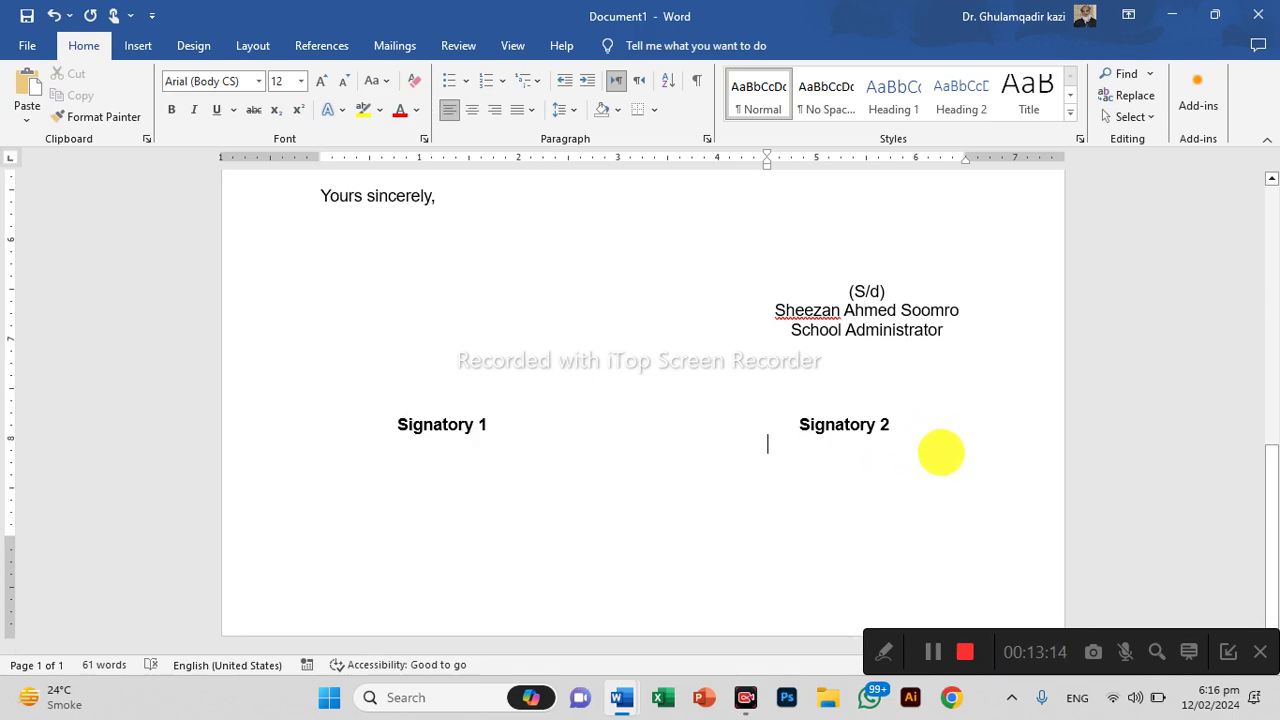
pyautogui.press('BackSpace')
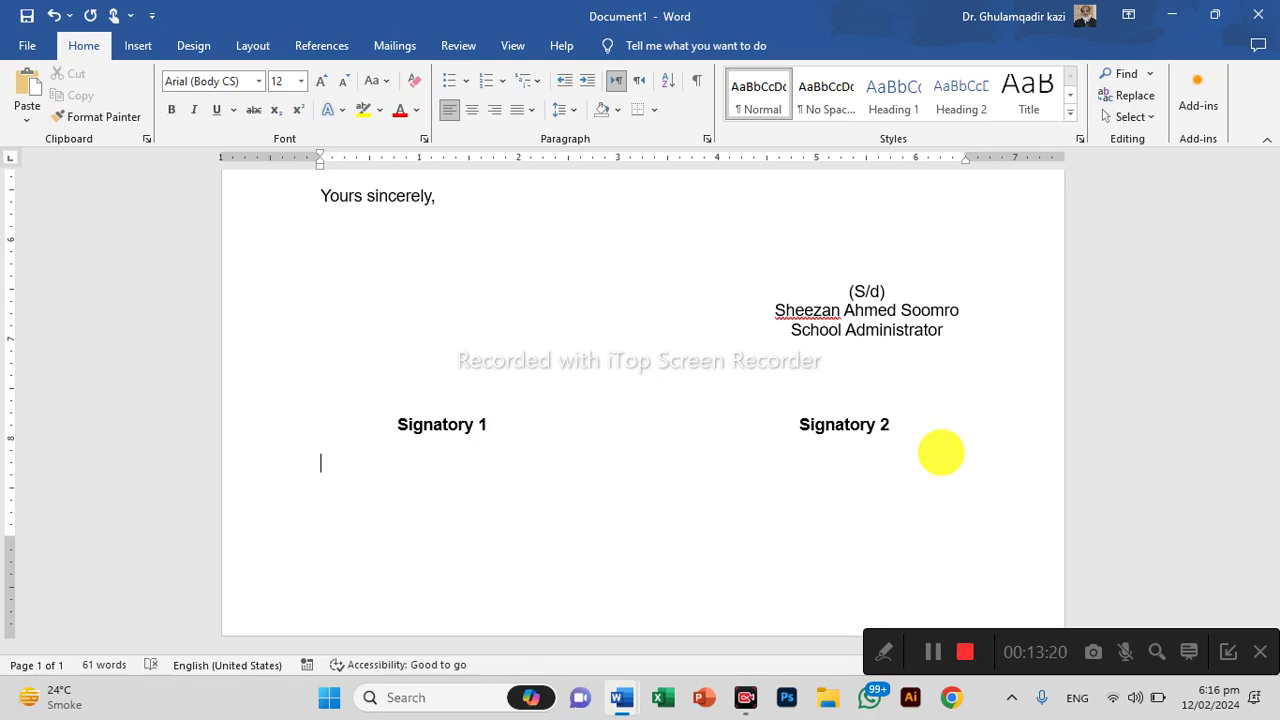
pyautogui.write('Presid')
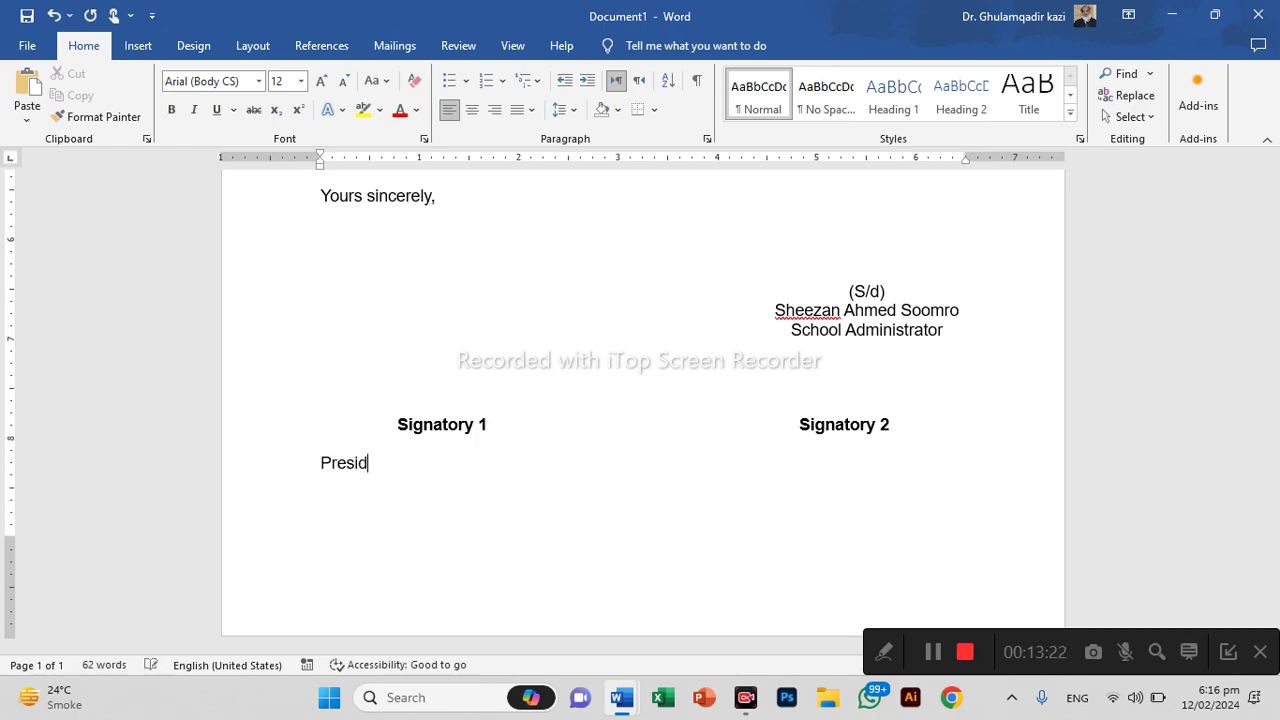
pyautogui.write('ent,')
pyautogui.press('BackSpace')
# Add the 'Encl: Overtime sheets' line and open the print preview
pyautogui.write('Encl: Overtime she')
pyautogui.write('tws')
pyautogui.press('BackSpace')
pyautogui.press('BackSpace')
pyautogui.write('s')
pyautogui.hotkey('ctrl', 'p')
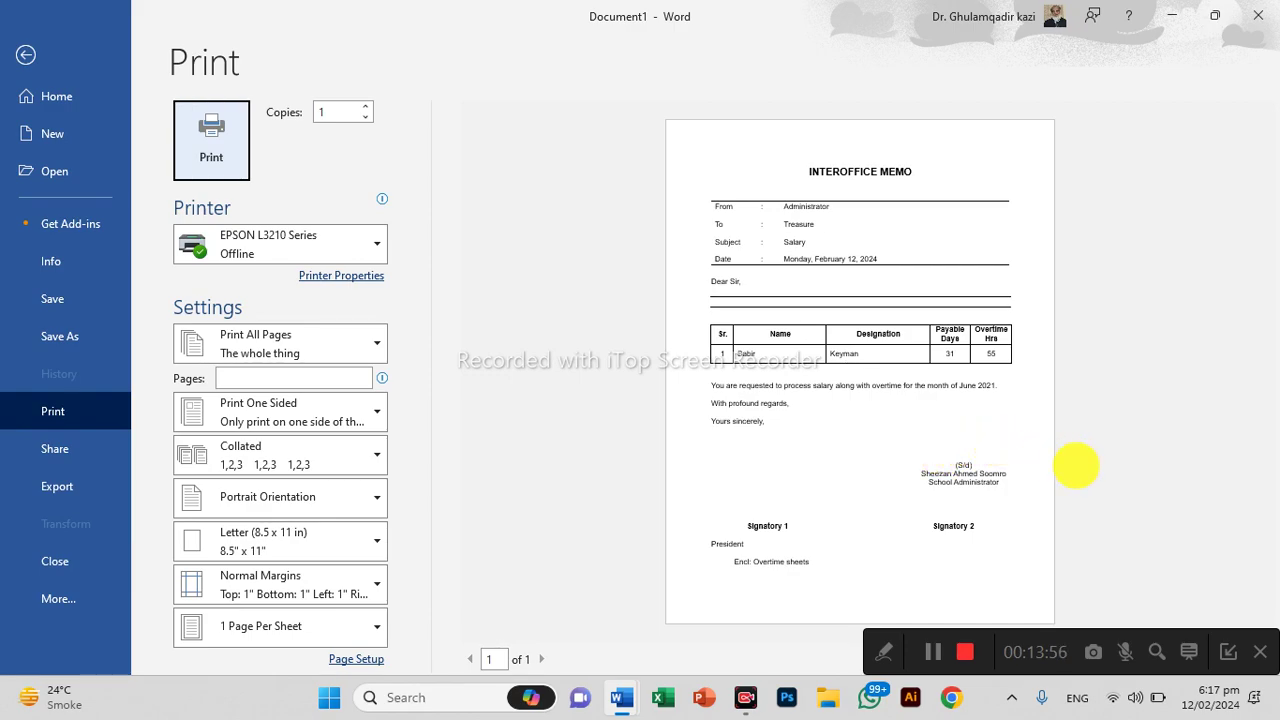
# Leave the print preview of the finished memo and return to editing Document1
pyautogui.press('Escape')
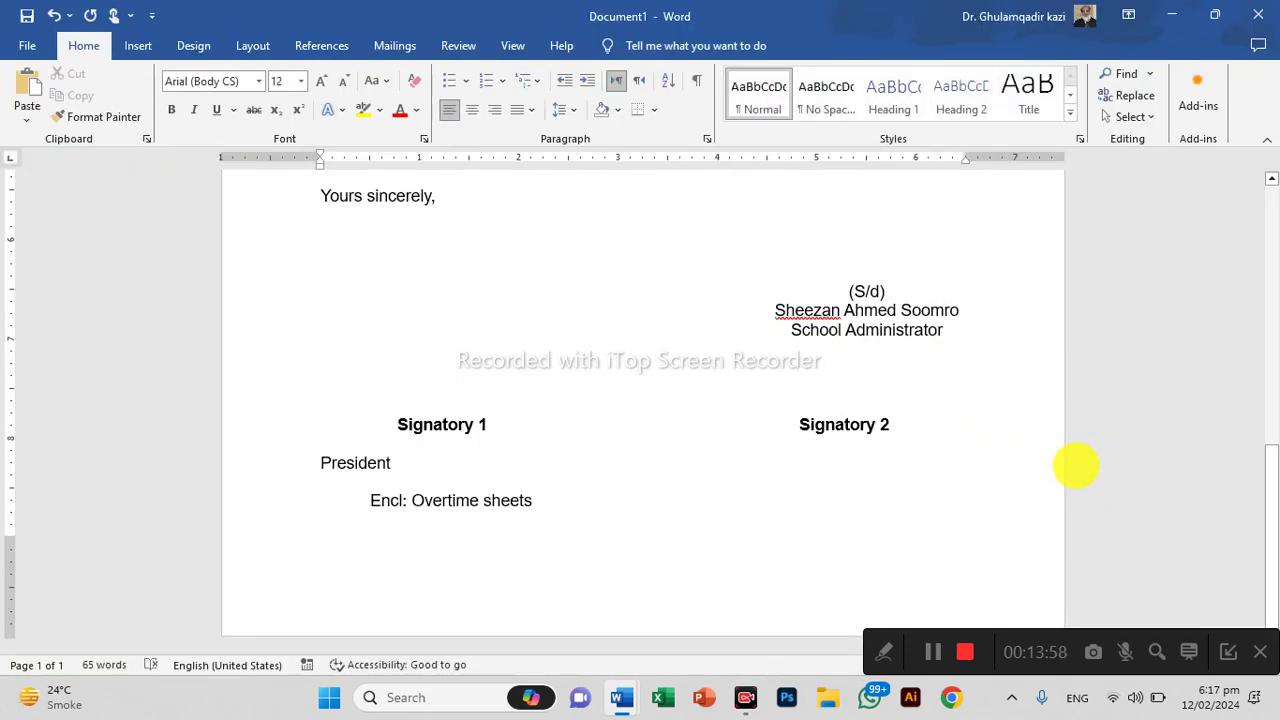